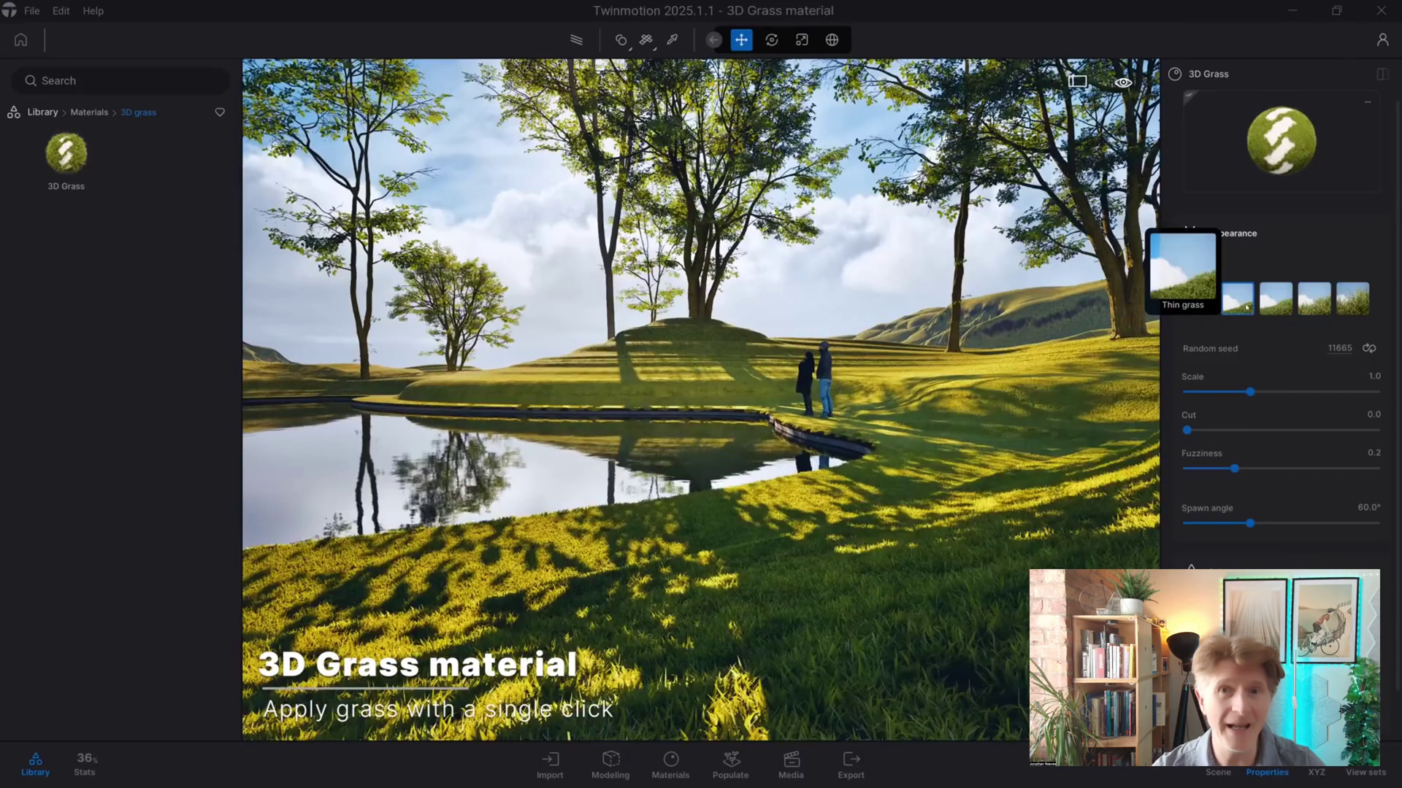
Switch the 3D Grass material to the fifth grass type, then raise its spawn angle and lower its cut
click(1351, 304)
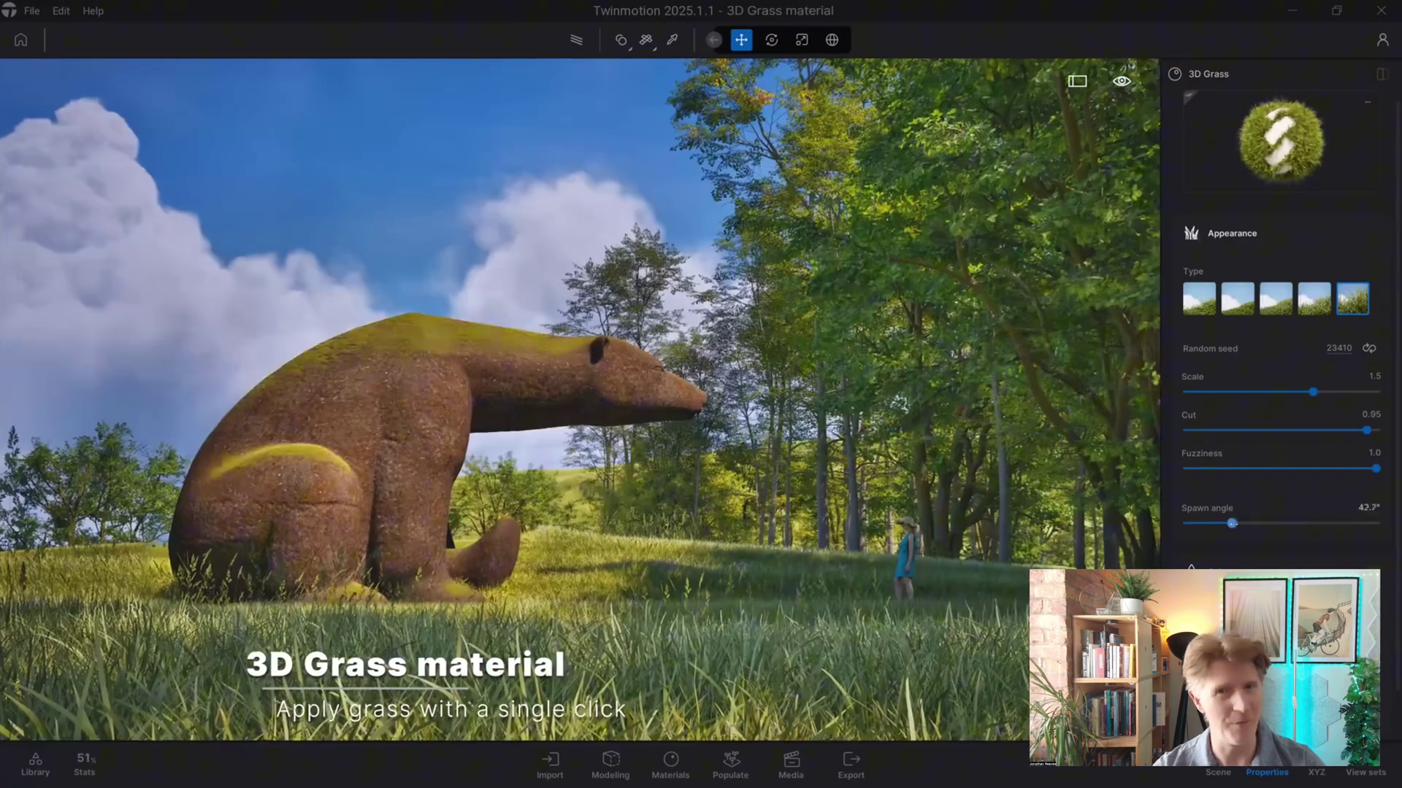
drag(1252, 523, 1378, 525)
drag(1367, 429, 1297, 430)
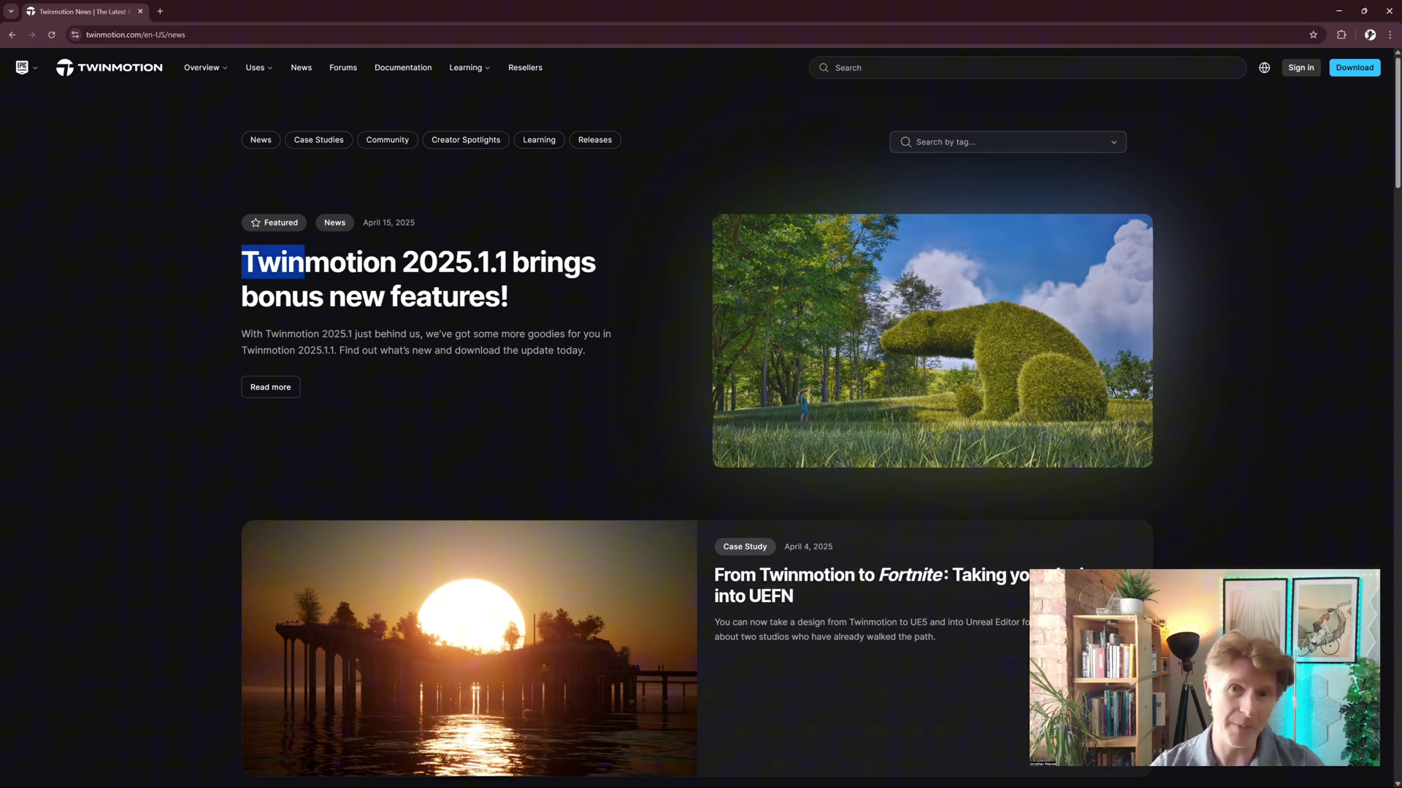
Open the "Twinmotion 2025.1.1 brings bonus new features!" article from the news page and read its 3D grass section
drag(304, 263, 500, 297)
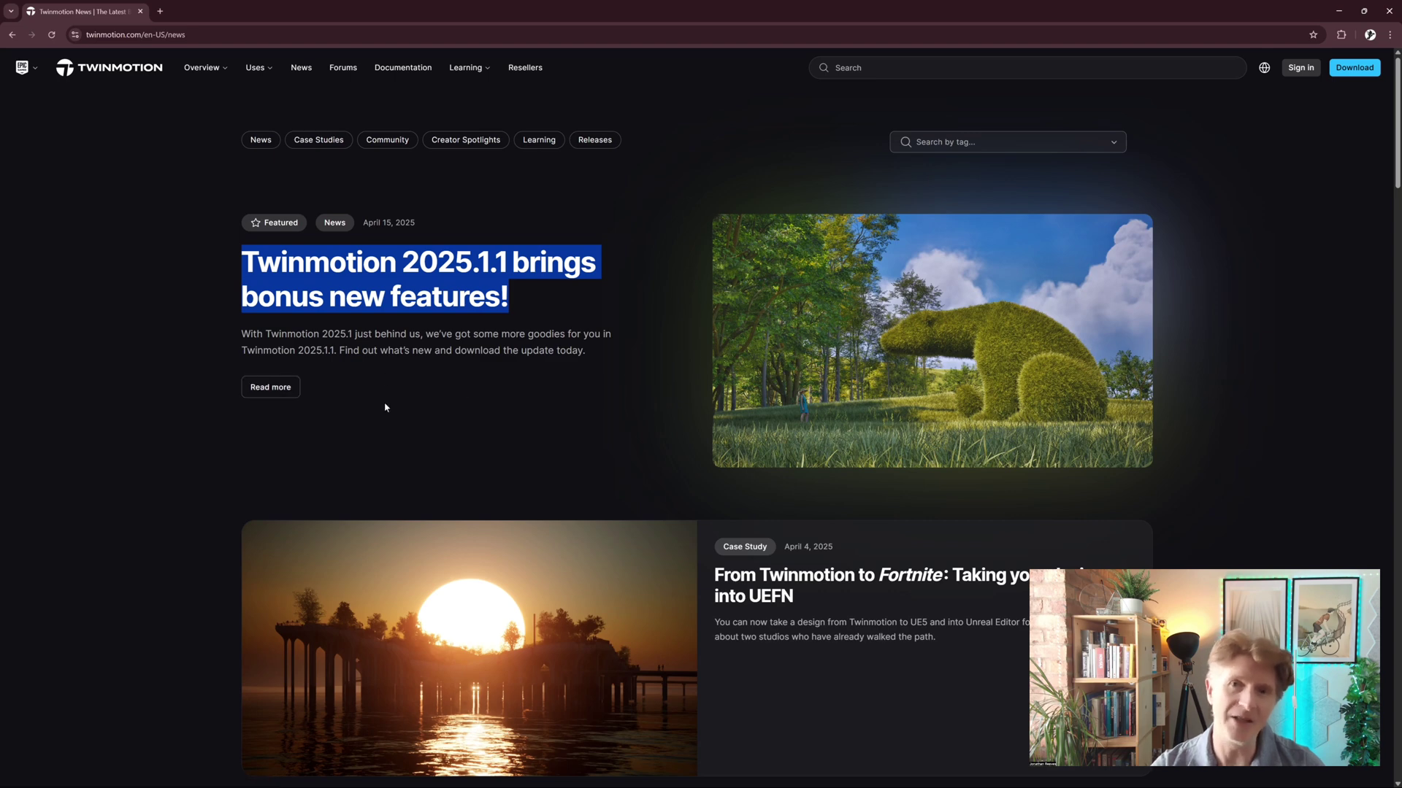
click(278, 388)
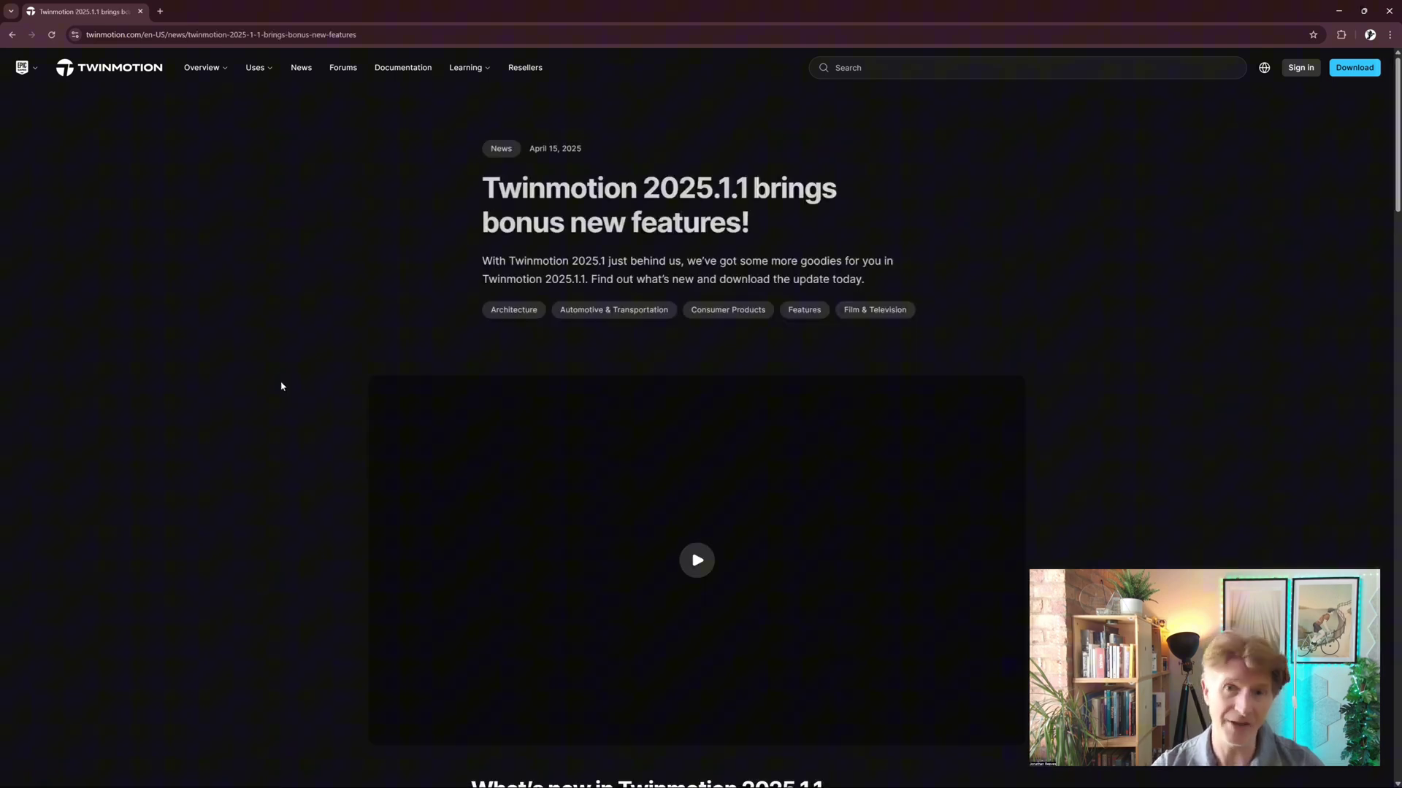
scroll(332, 378, down, 5)
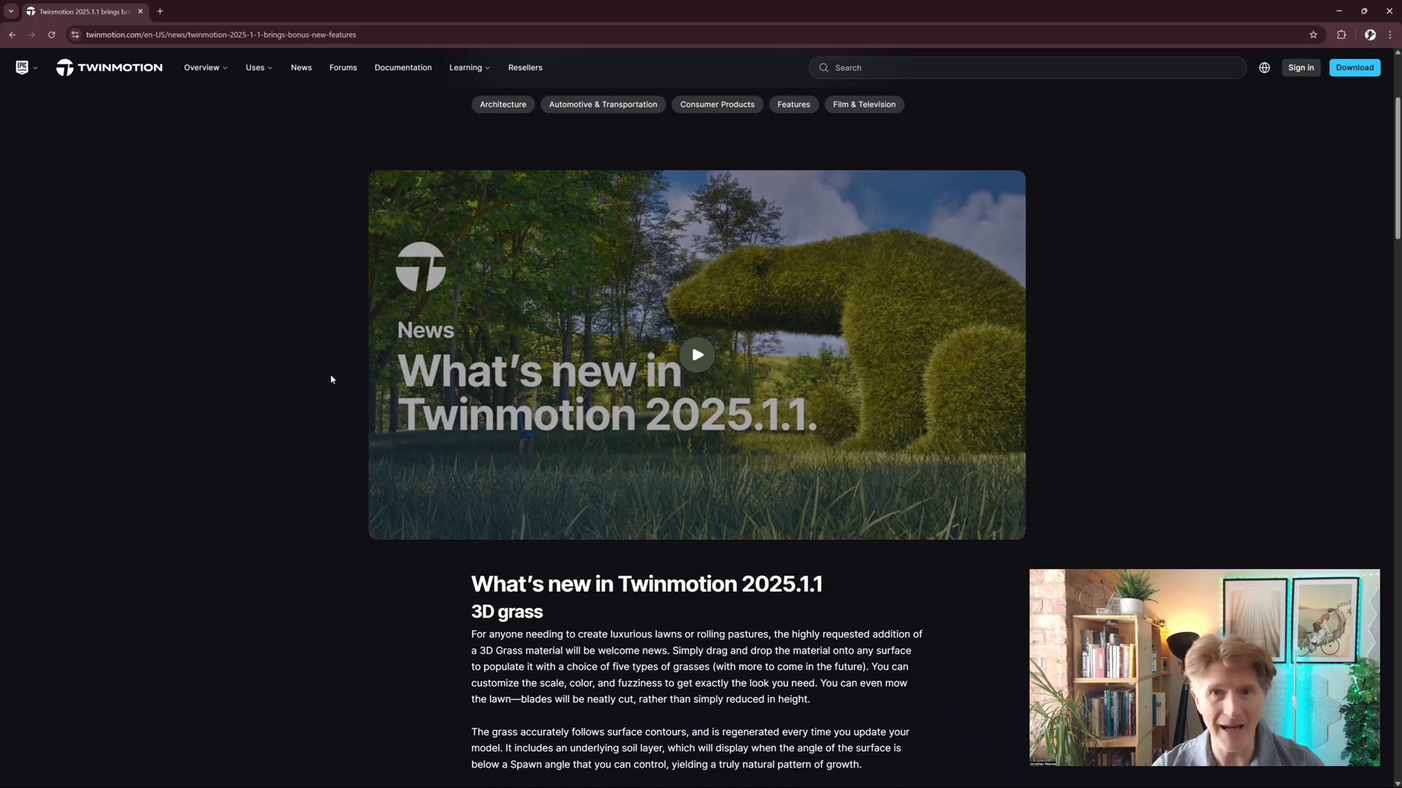
scroll(328, 383, down, 6)
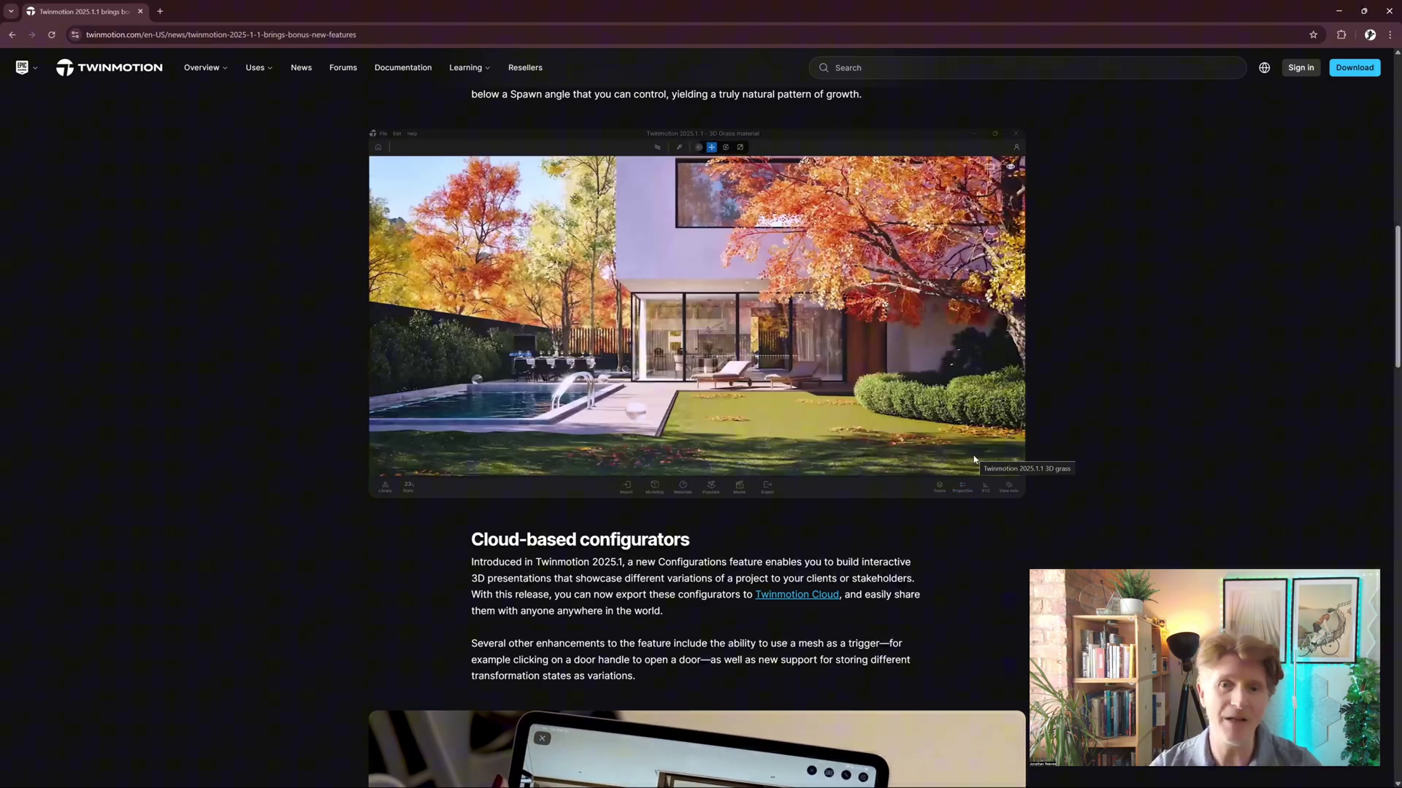
Read the article's "Cloud-based configurators" section, highlighting its heading and introductory paragraph
drag(471, 539, 682, 539)
scroll(781, 544, down, 2)
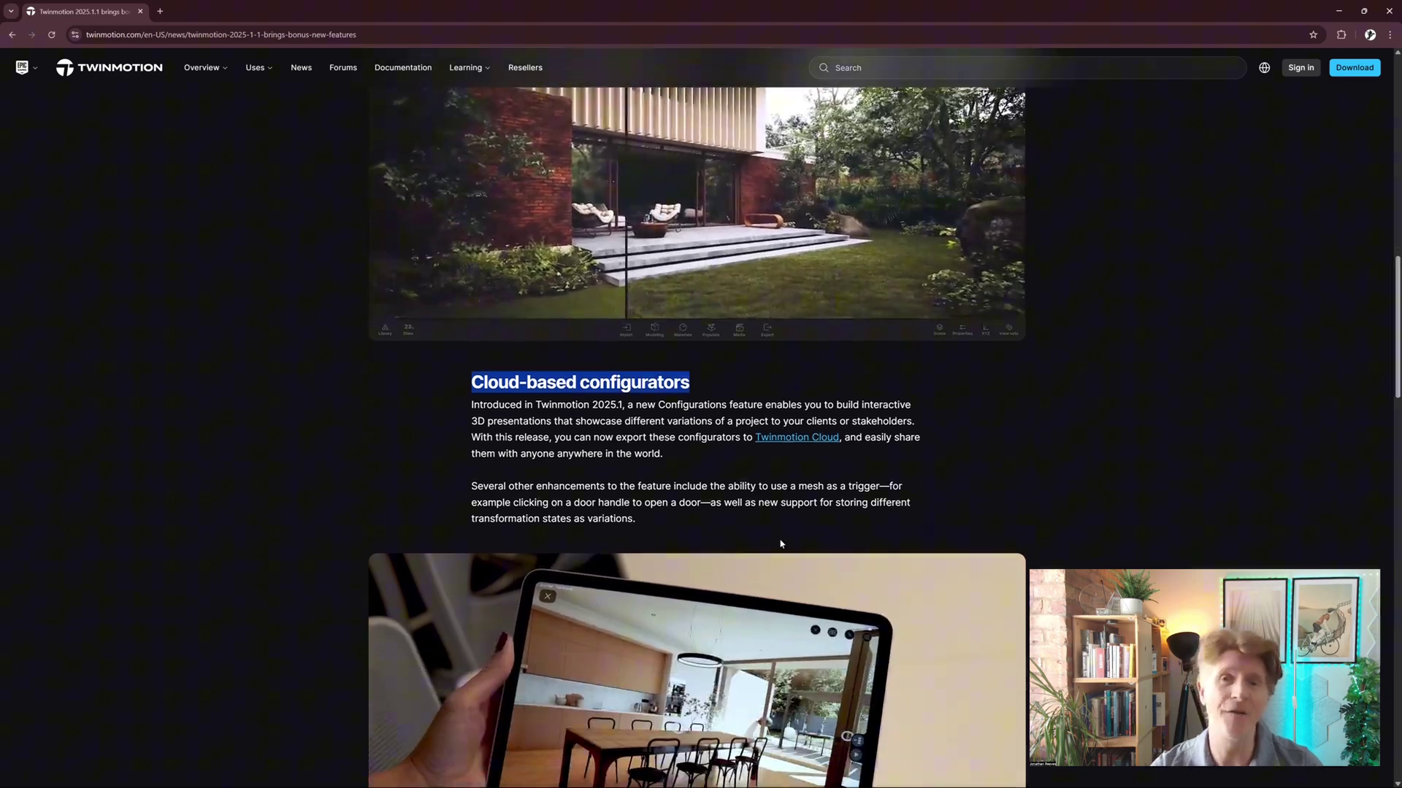
drag(472, 398, 723, 448)
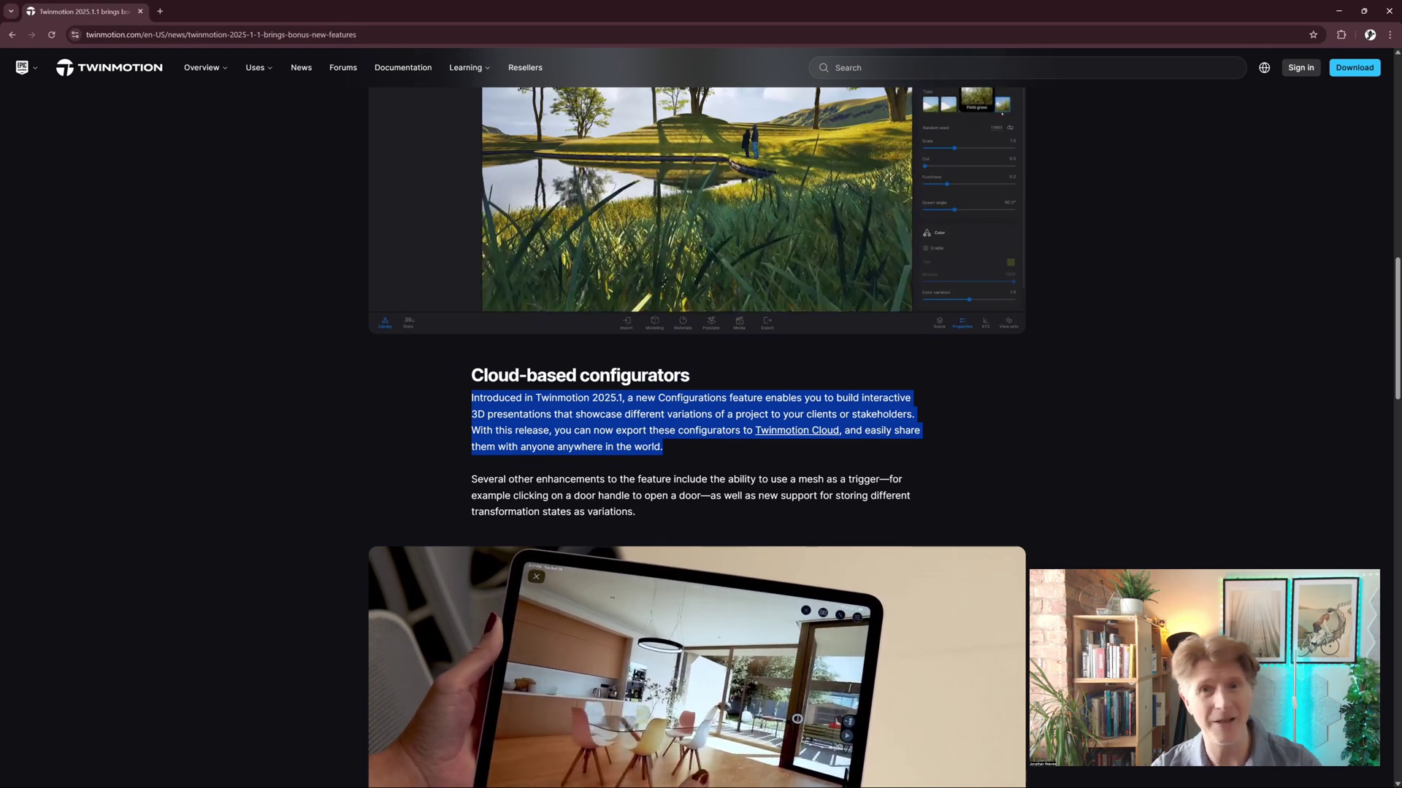
scroll(892, 385, down, 2)
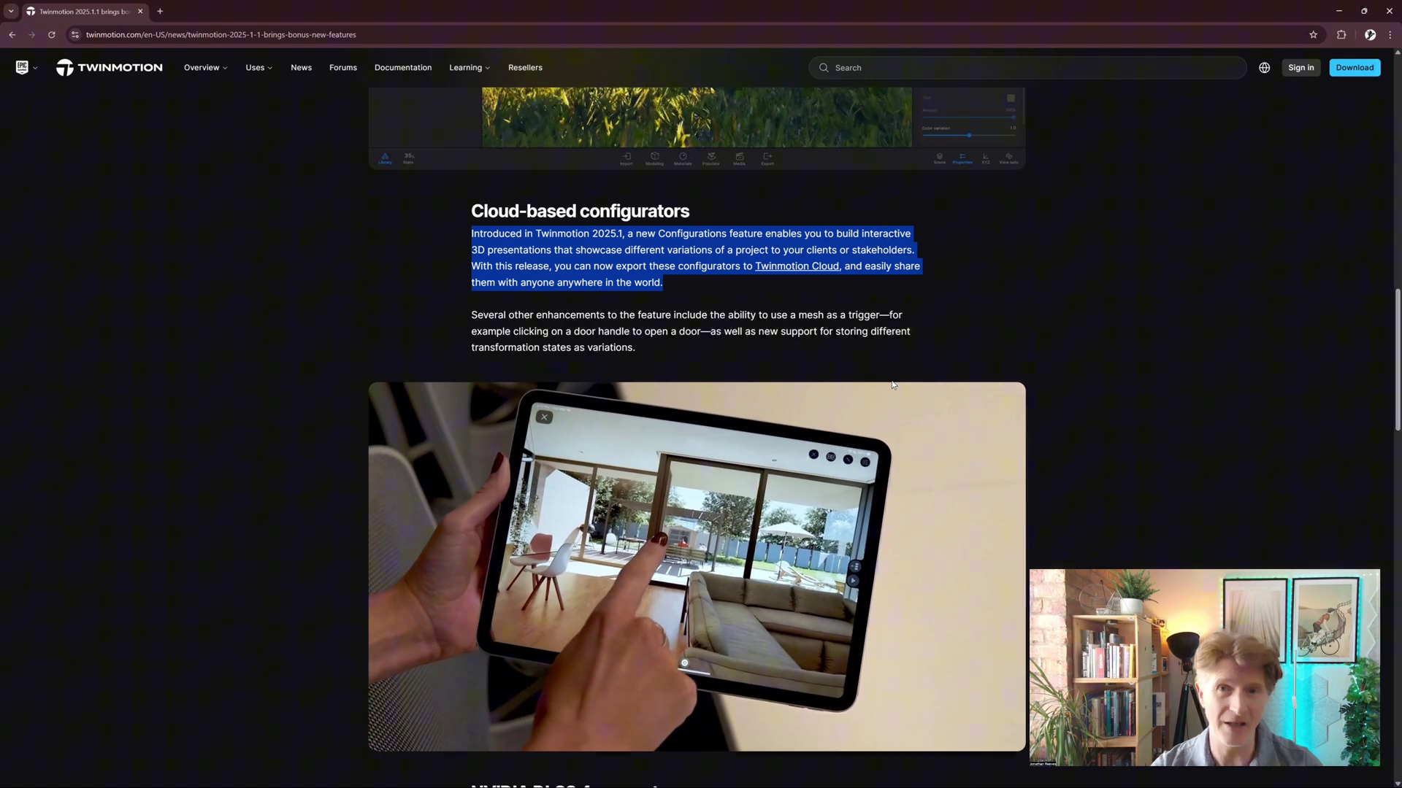
scroll(894, 381, down, 2)
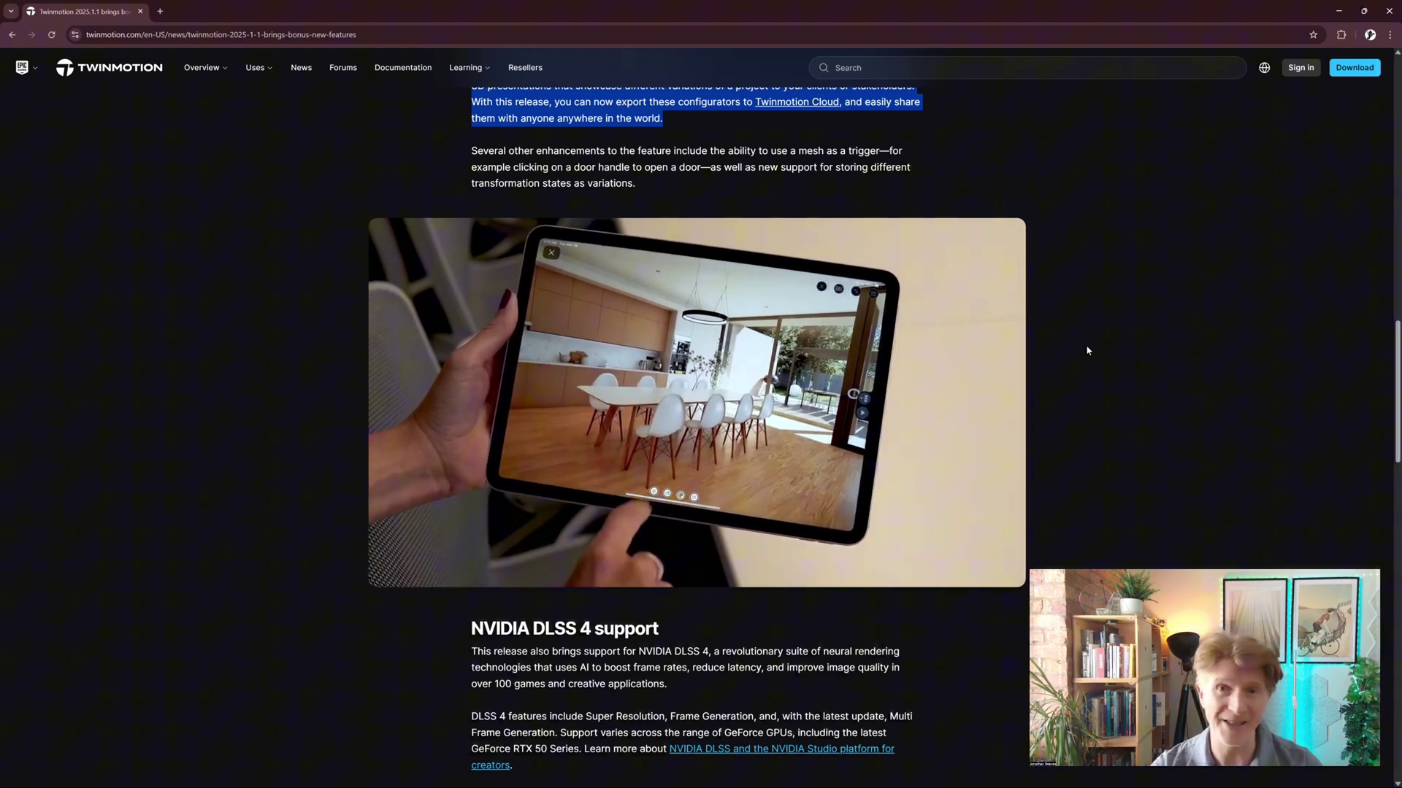
Read the "NVIDIA DLSS 4 support" section, highlighting its text, and examine the DLSS frame-rate comparison
scroll(597, 499, down, 3)
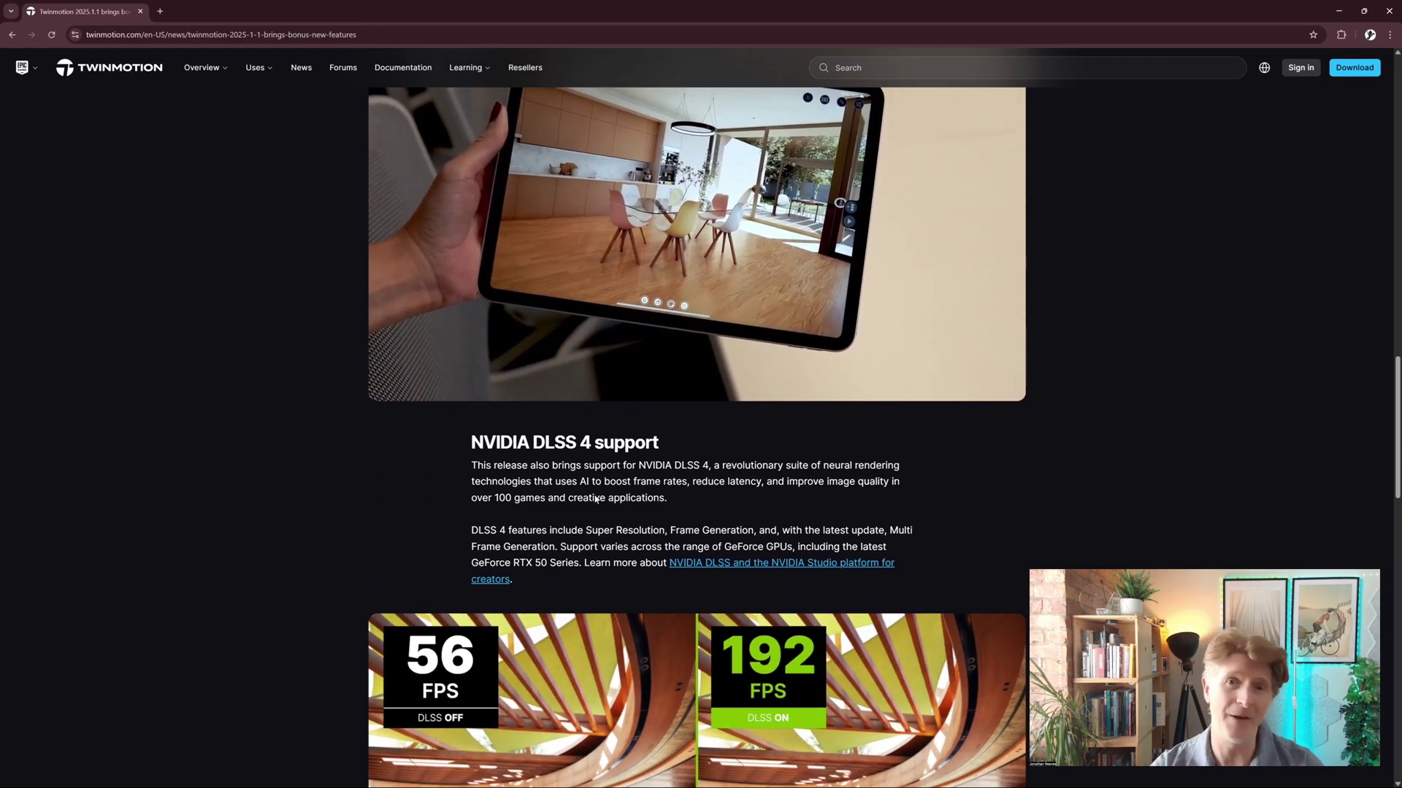
scroll(596, 499, down, 1)
drag(471, 356, 906, 488)
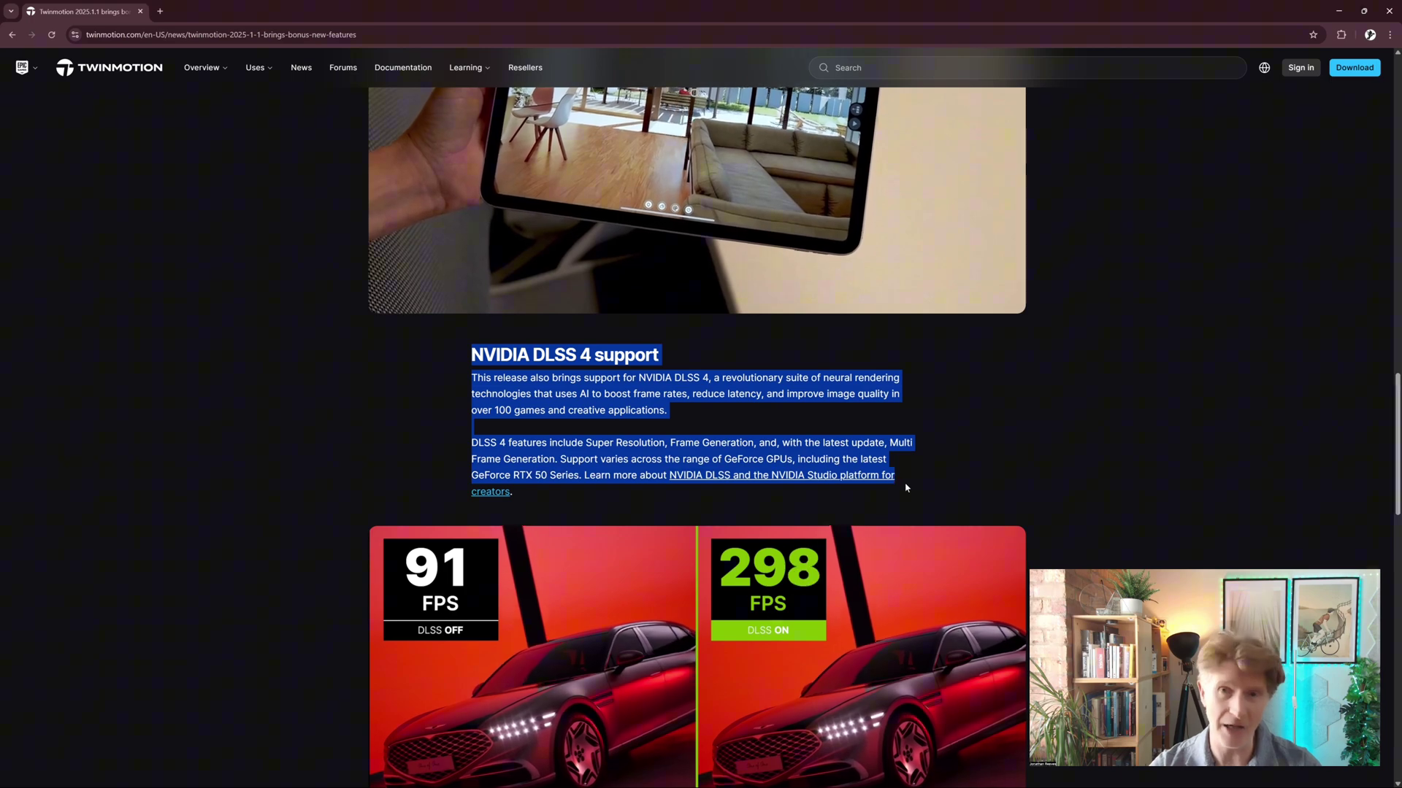
scroll(1024, 407, down, 2)
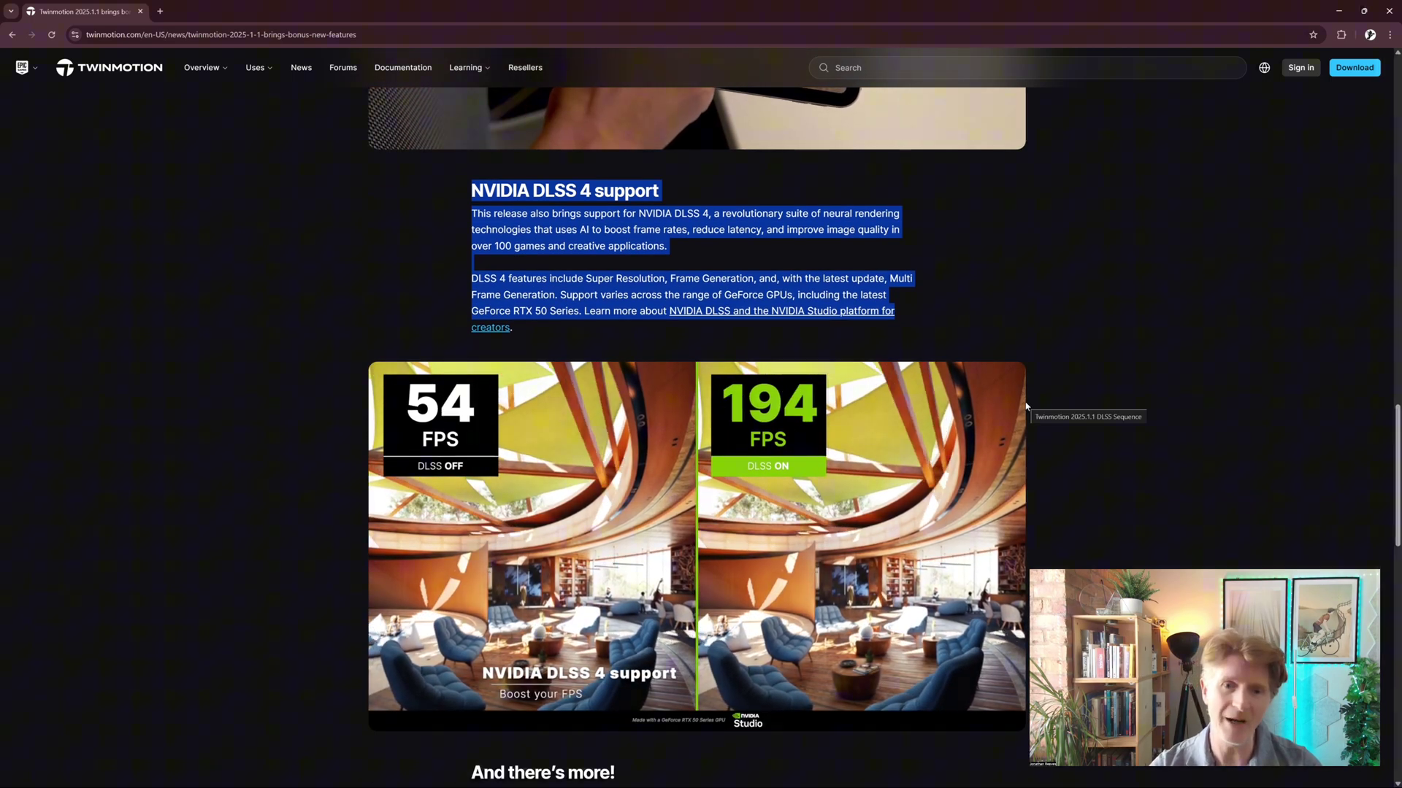
scroll(1026, 406, down, 2)
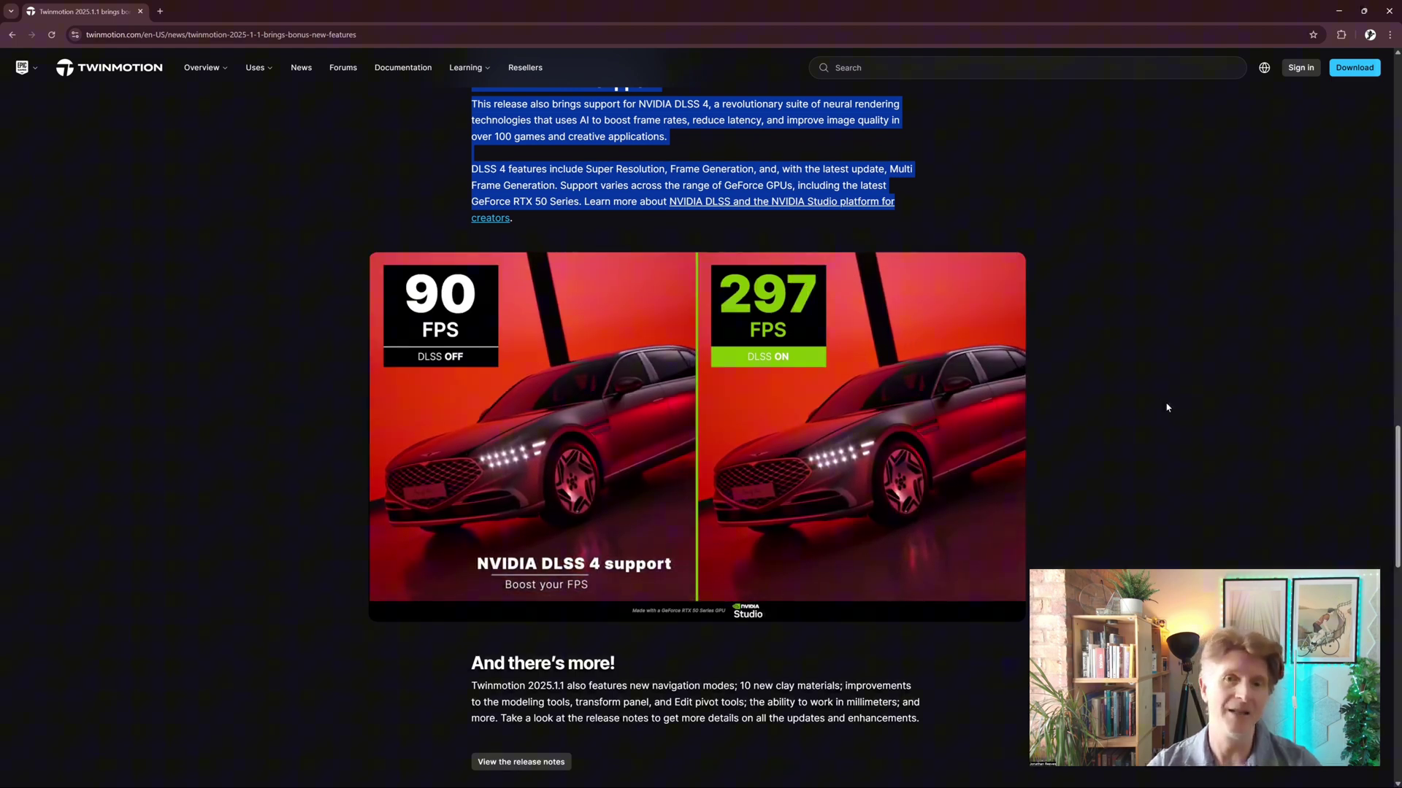
Read the "And there's more!" section of the article and open the Twinmotion 2025.1.1 release notes
scroll(1107, 441, down, 3)
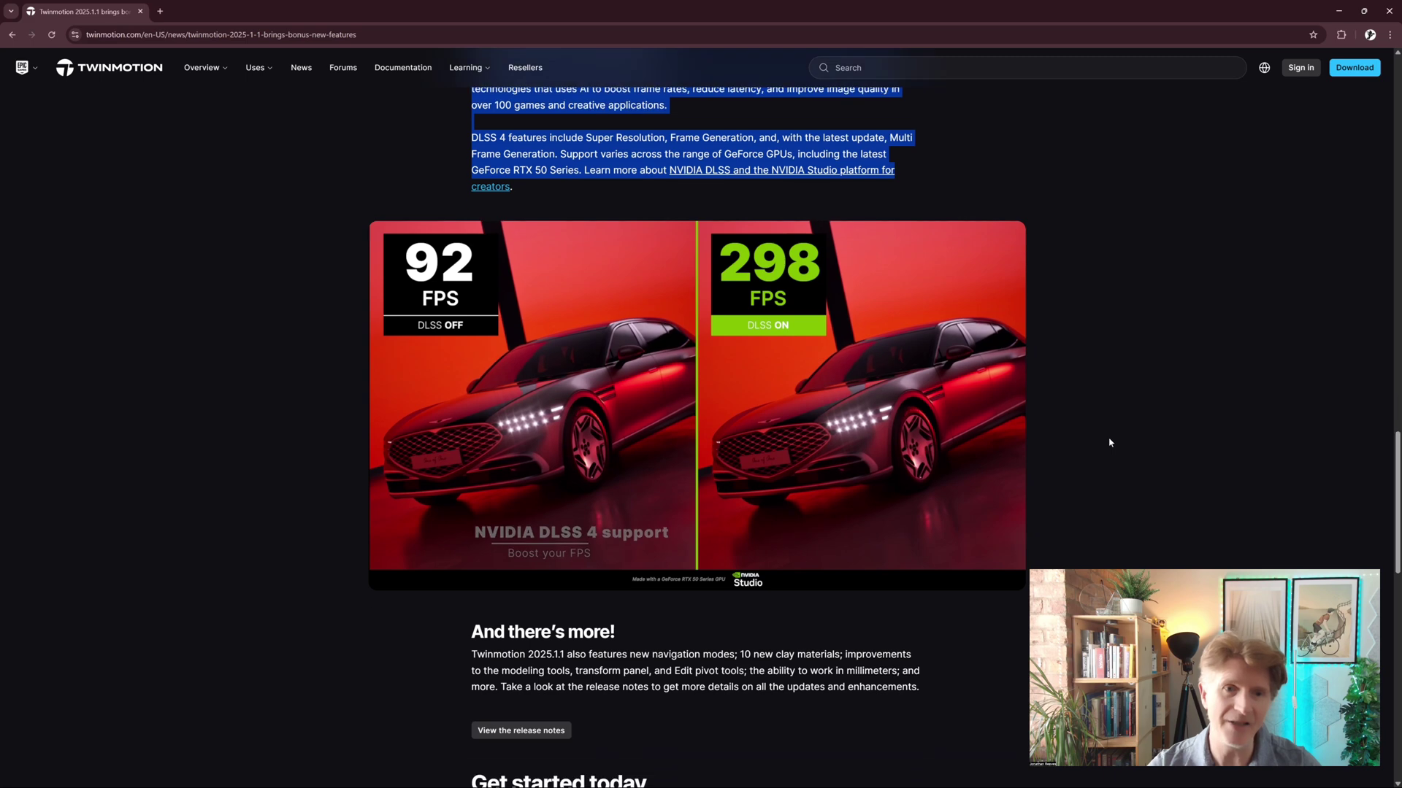
scroll(1105, 445, down, 1)
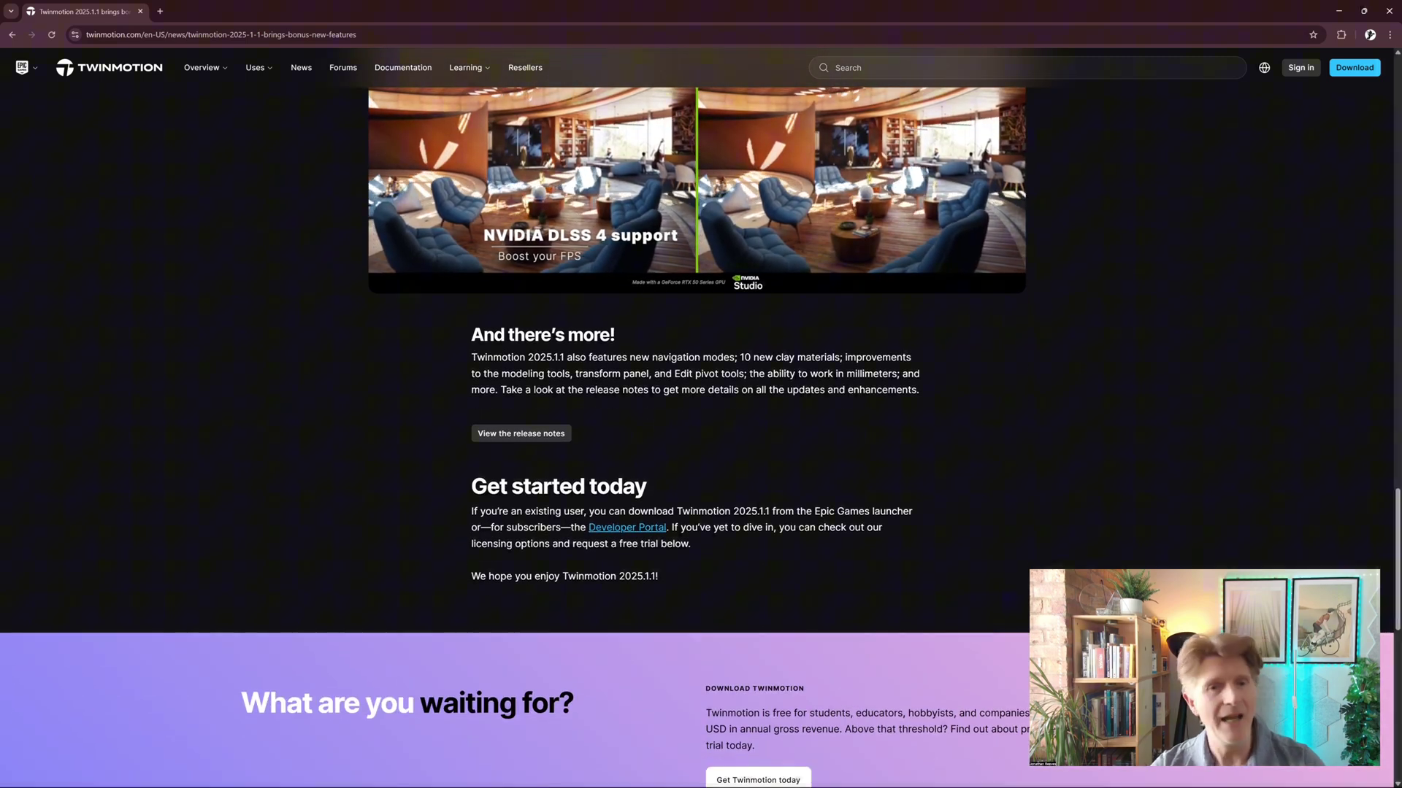
drag(471, 333, 922, 392)
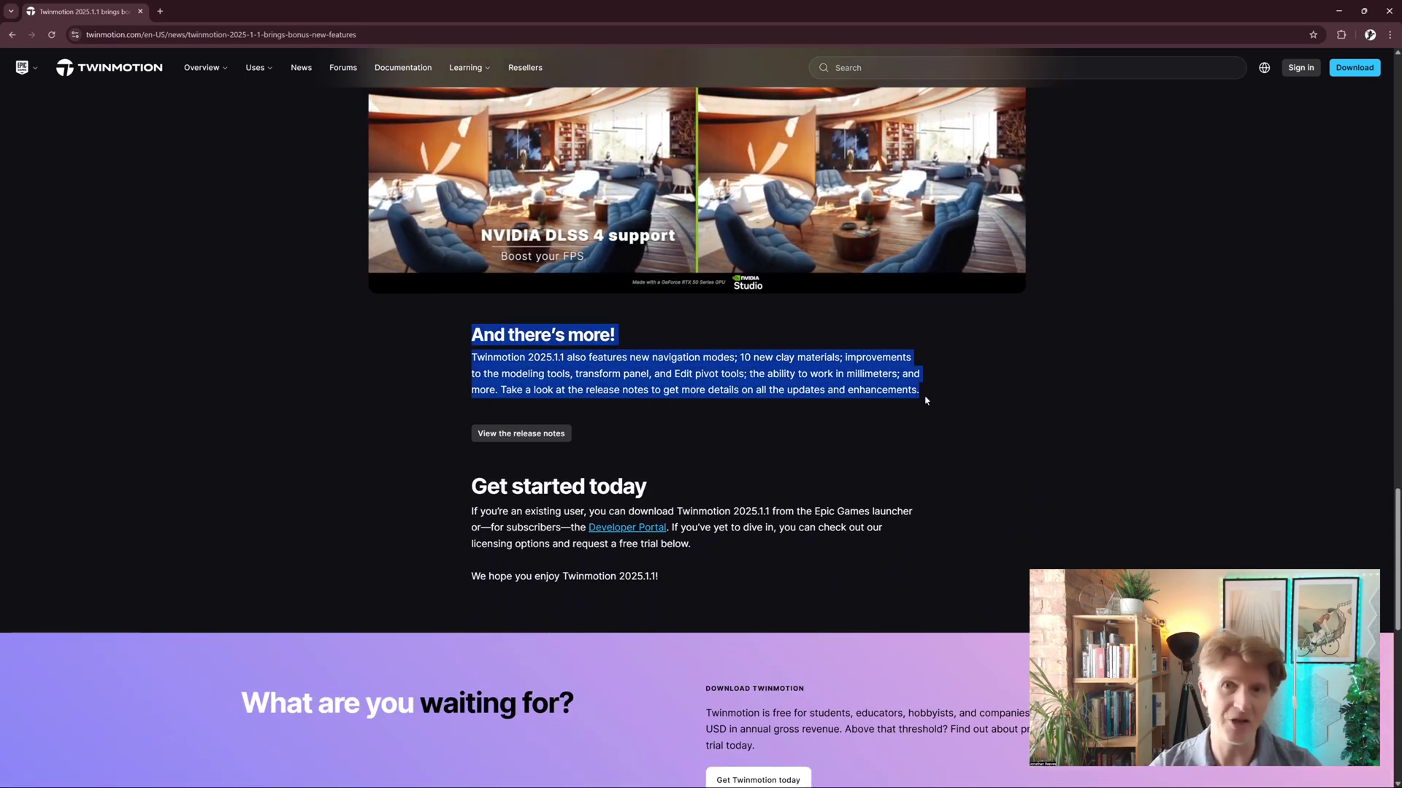
click(529, 437)
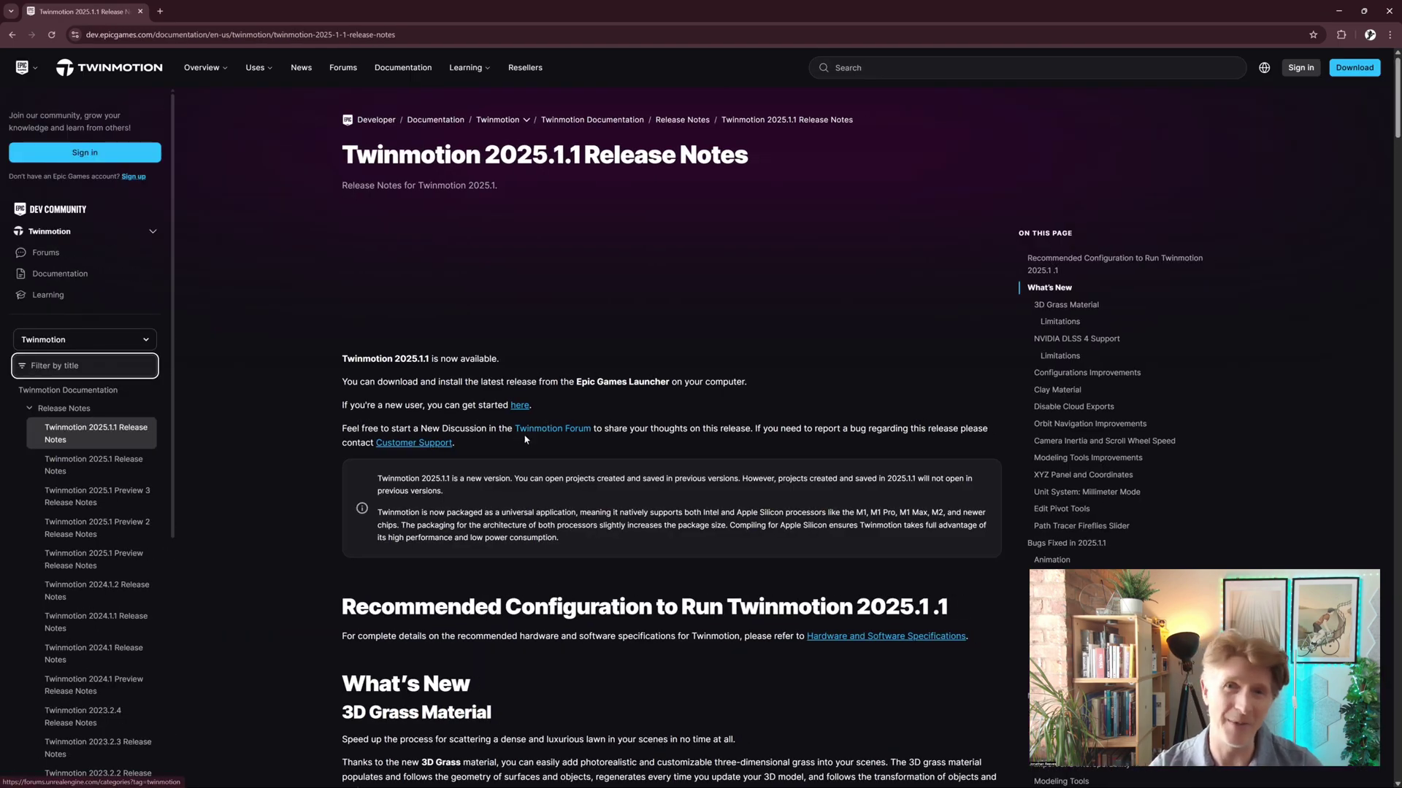
Examine the 3D Grass Material description and its limitations in the release notes, highlighting the relevant passages
scroll(351, 527, down, 3)
scroll(338, 531, down, 4)
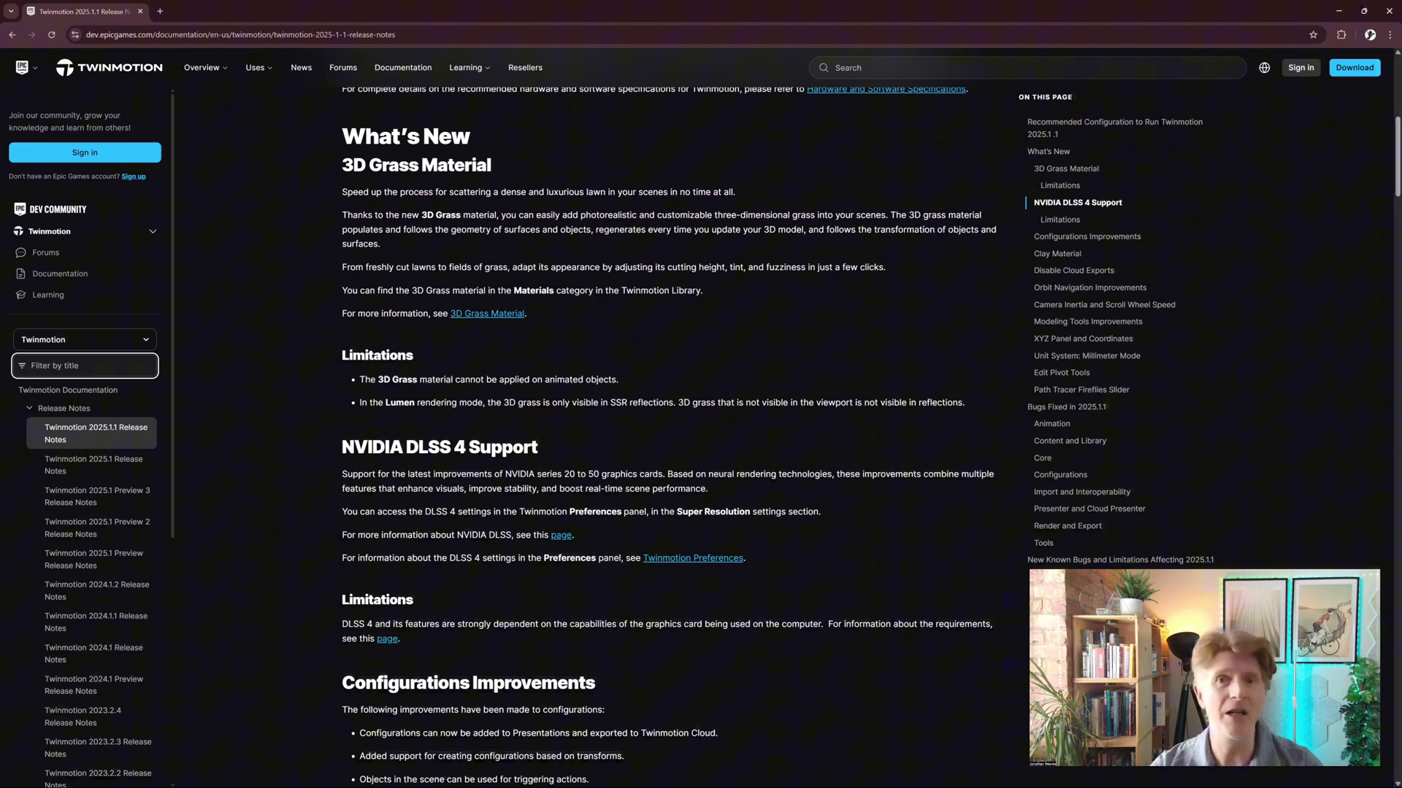
drag(341, 191, 584, 319)
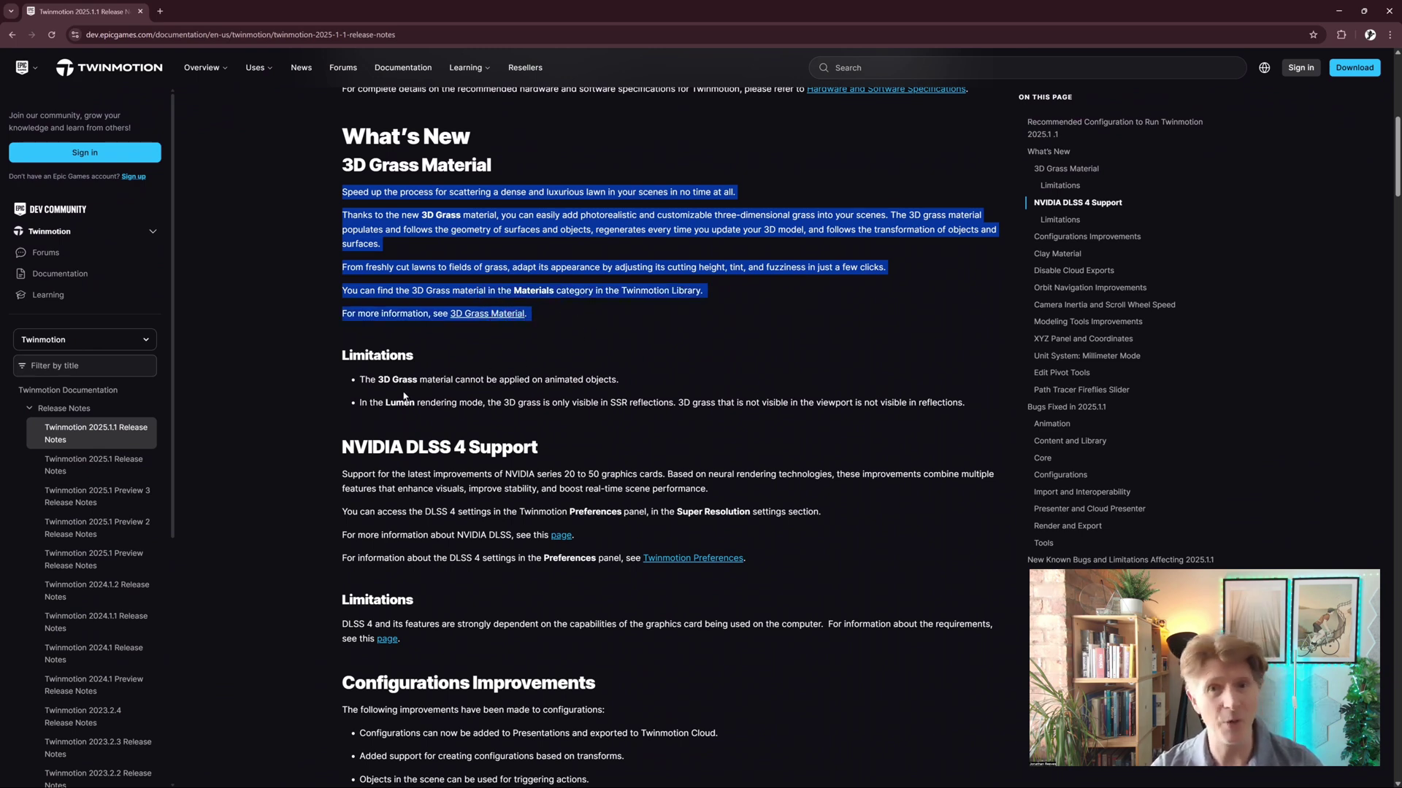
scroll(403, 396, down, 2)
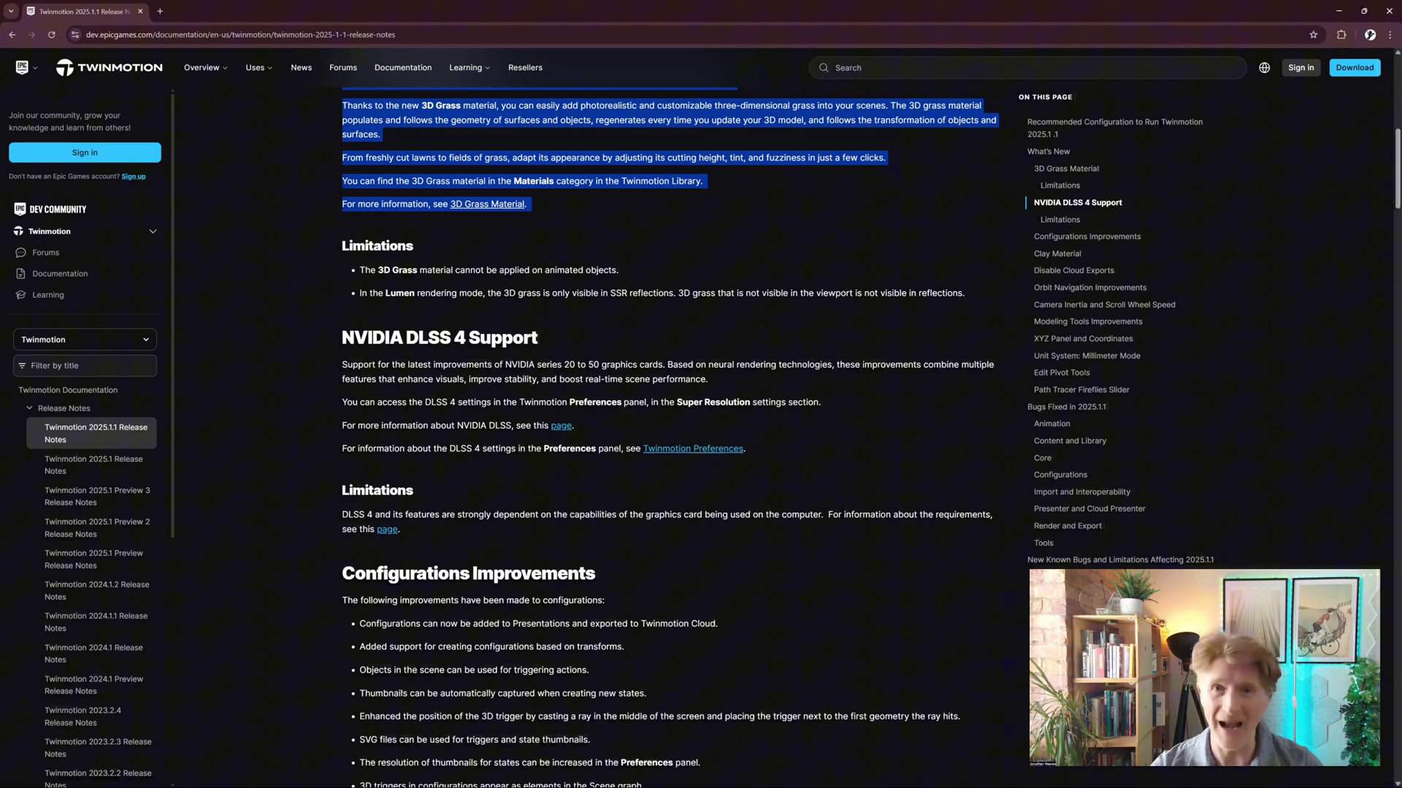
drag(364, 270, 370, 270)
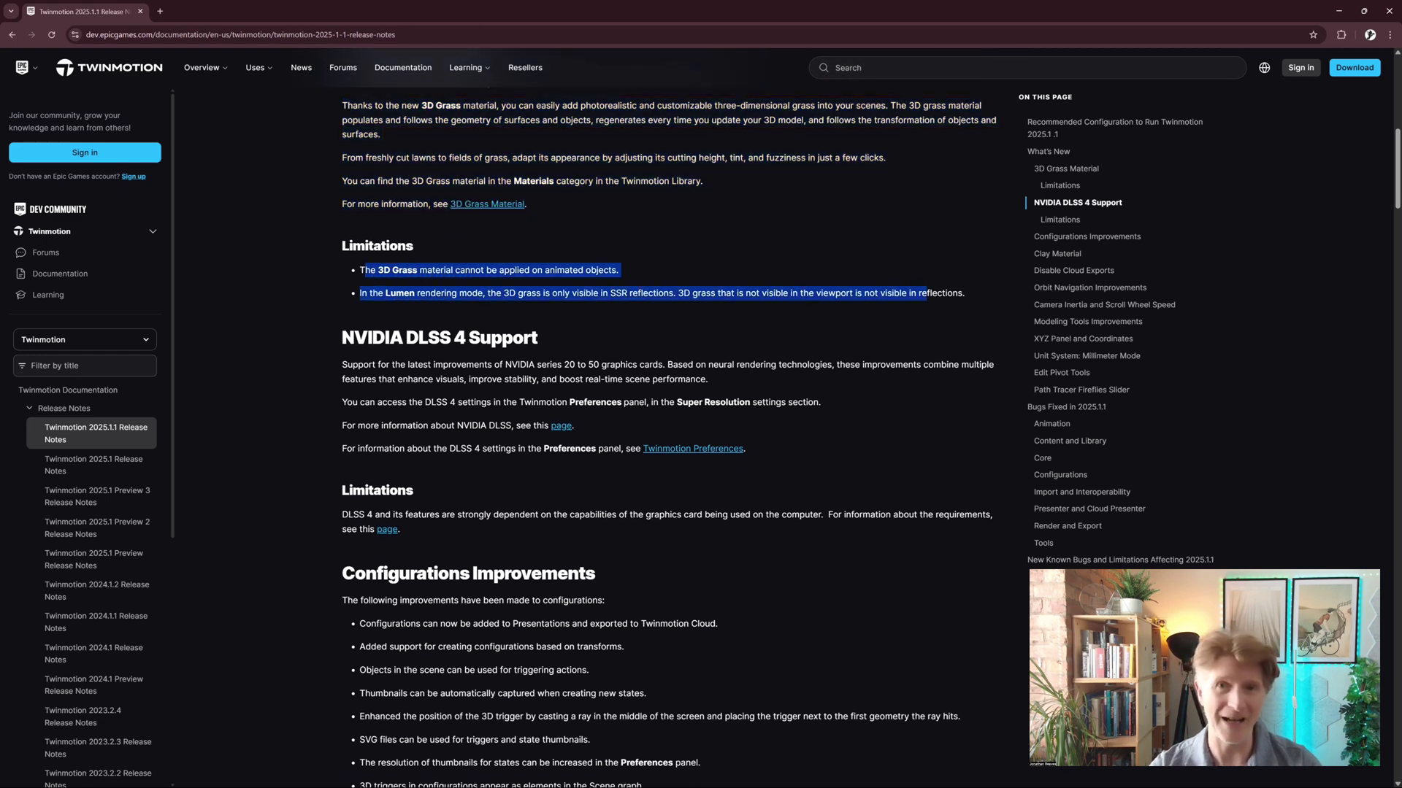
click(717, 320)
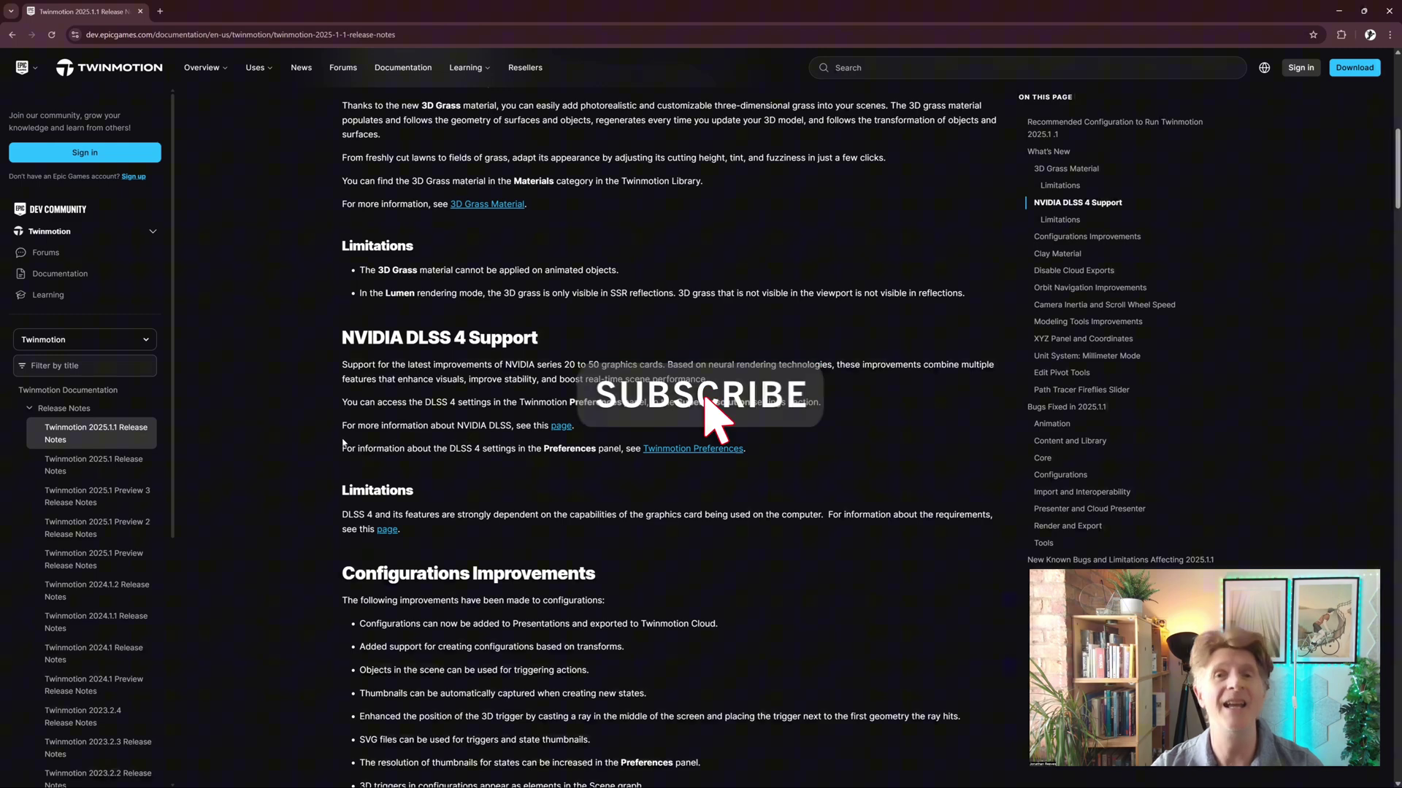
scroll(355, 334, down, 2)
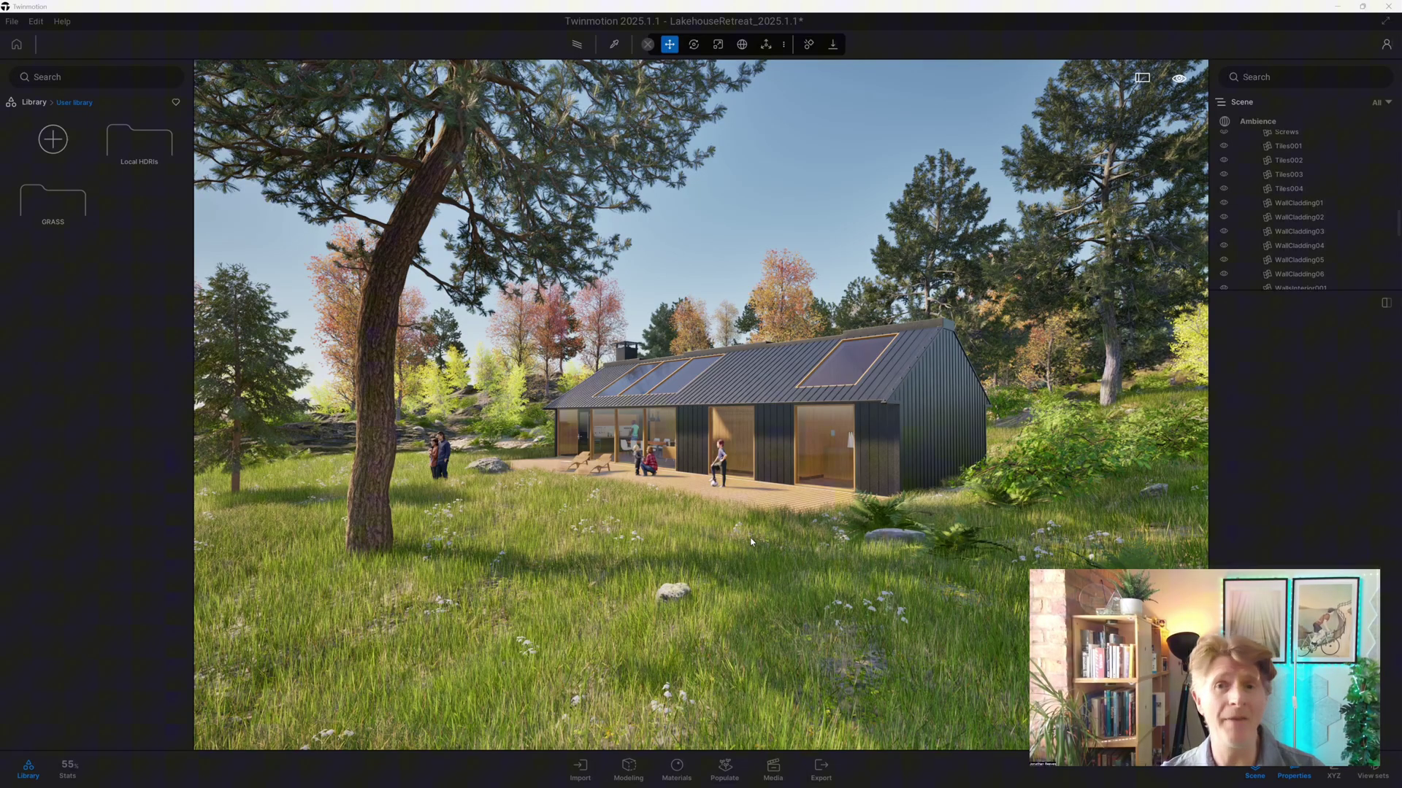
Switch to the LakehouseRetreat project in Twinmotion and hide Painted vegetation 3 in front of the house
click(747, 533)
scroll(747, 533, up, 2)
key(Escape)
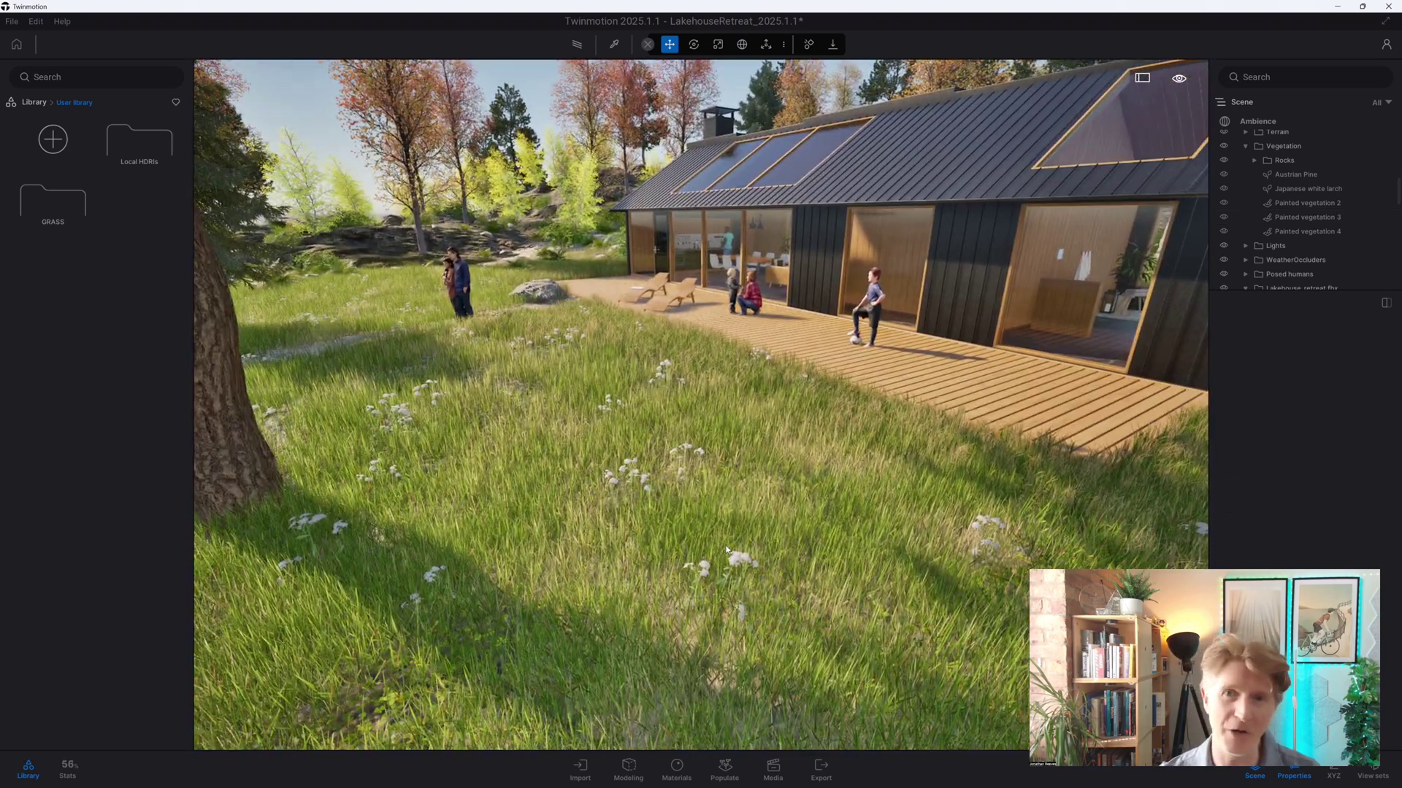
click(729, 544)
click(1224, 218)
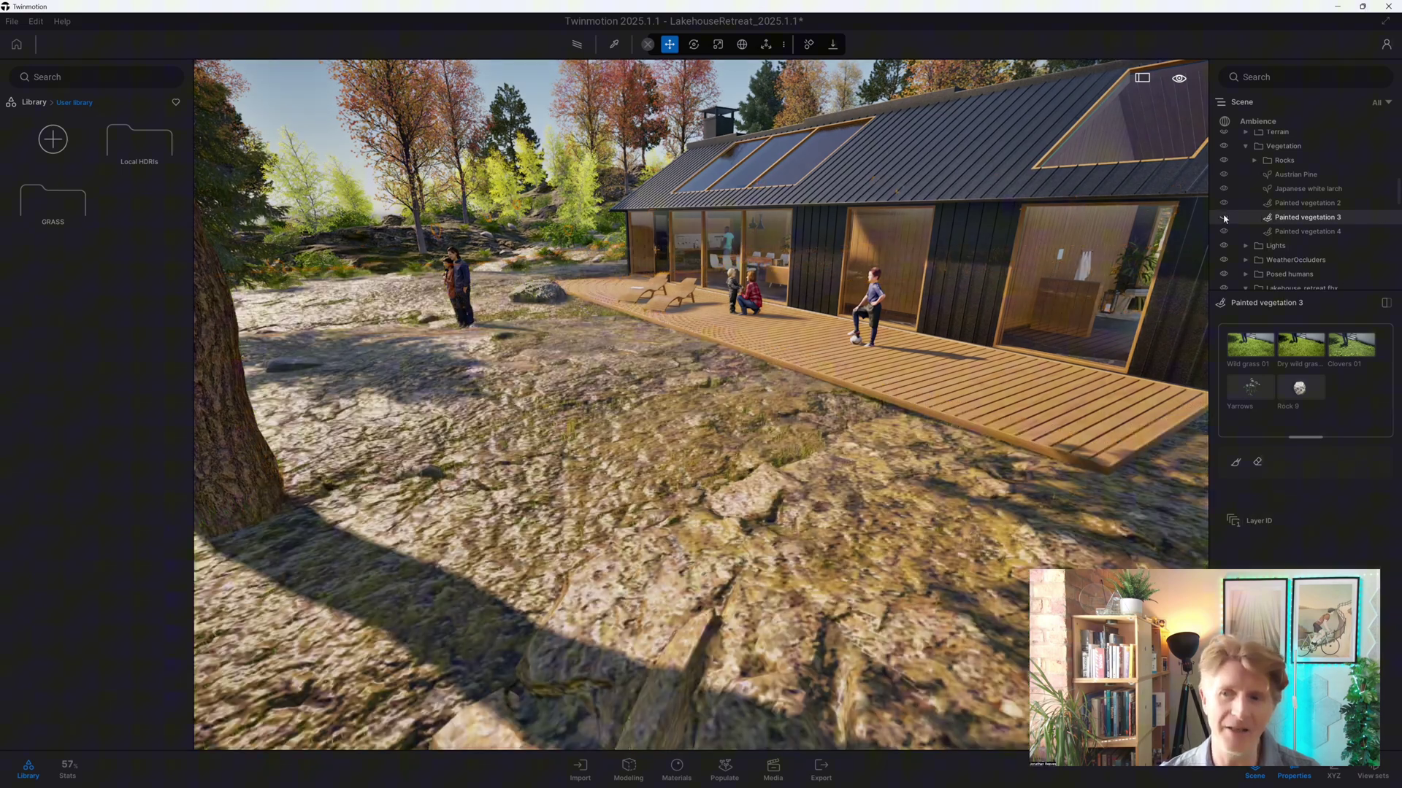
Open the 3D grass category among the library's materials
click(29, 102)
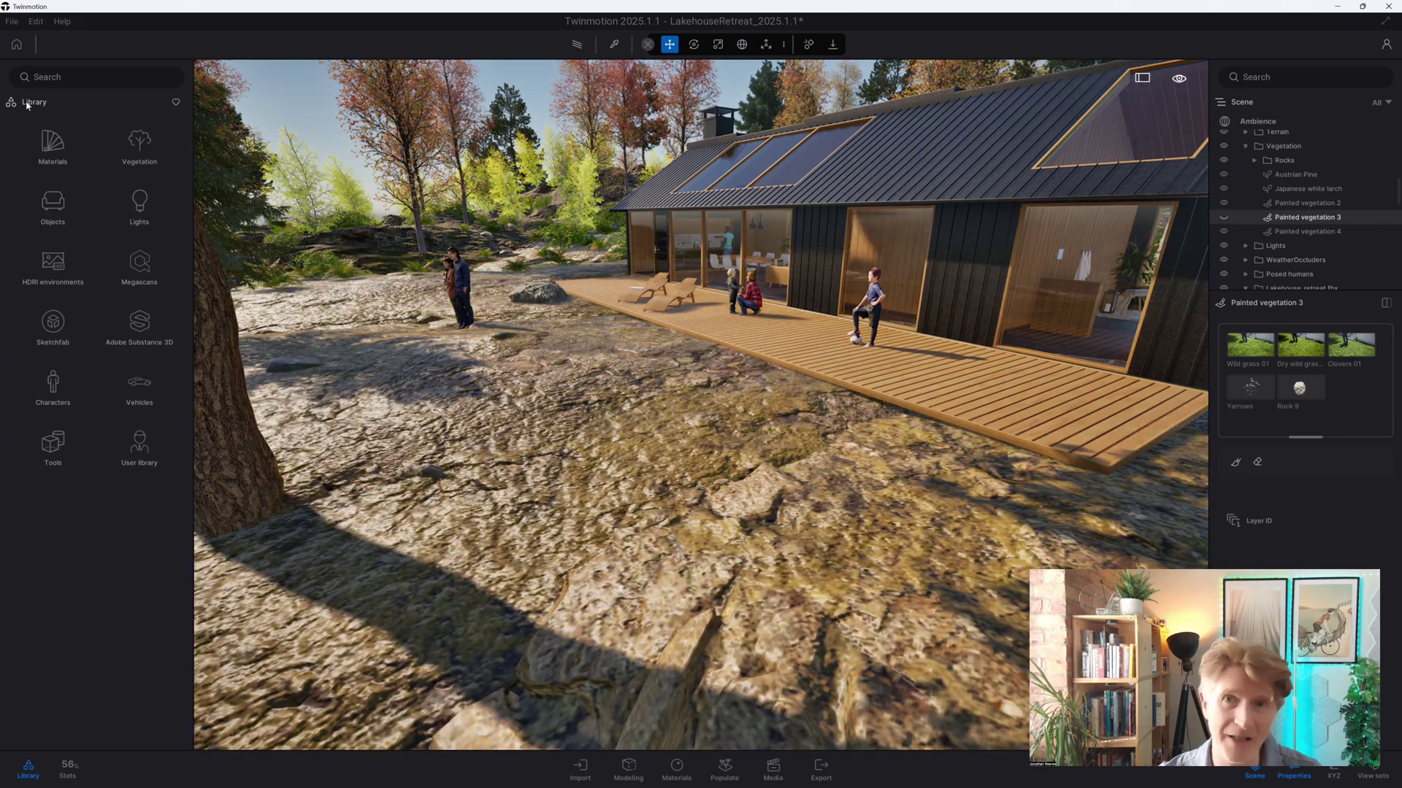
click(42, 147)
click(140, 325)
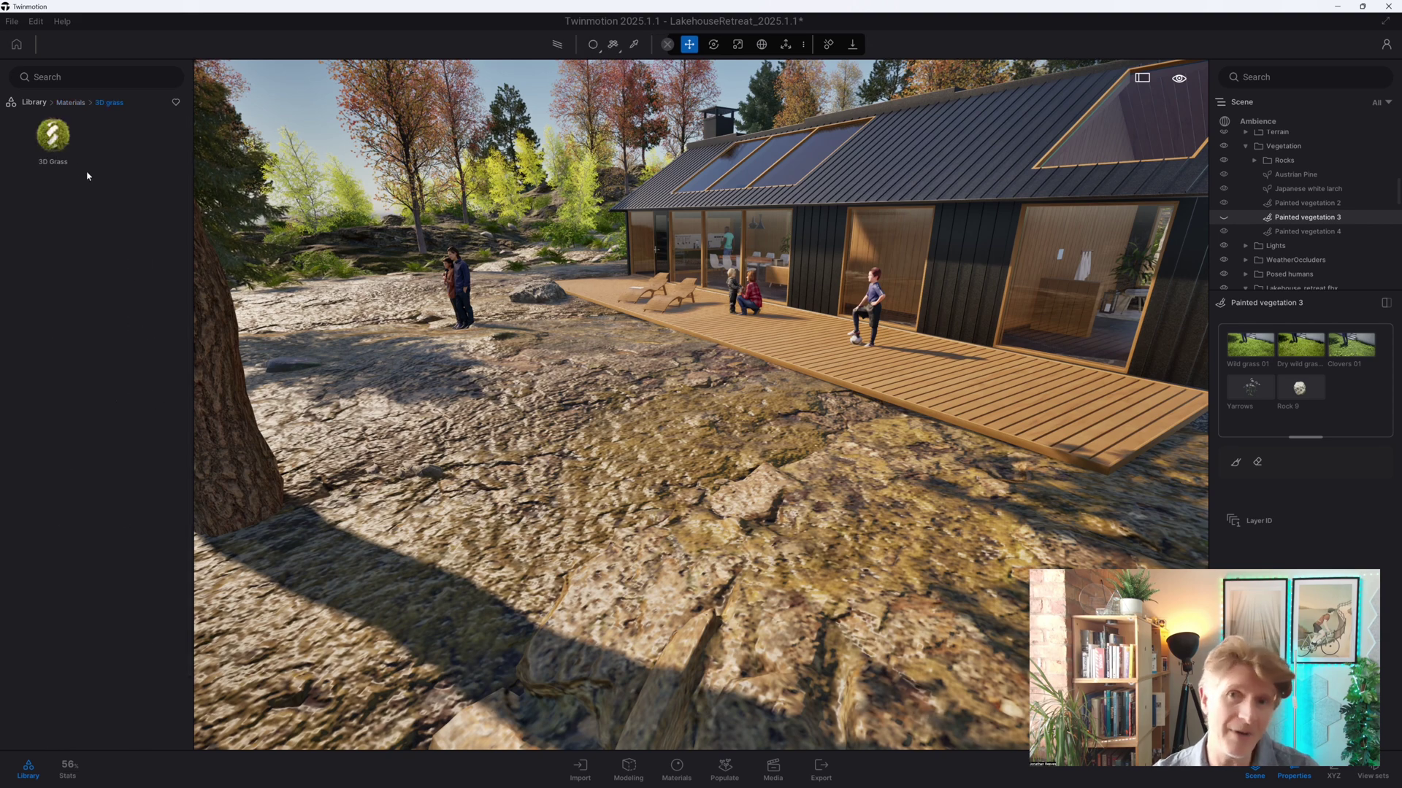
Try the 3D Grass material on the rocky ground and undo back to the visible painted vegetation
drag(60, 143, 545, 553)
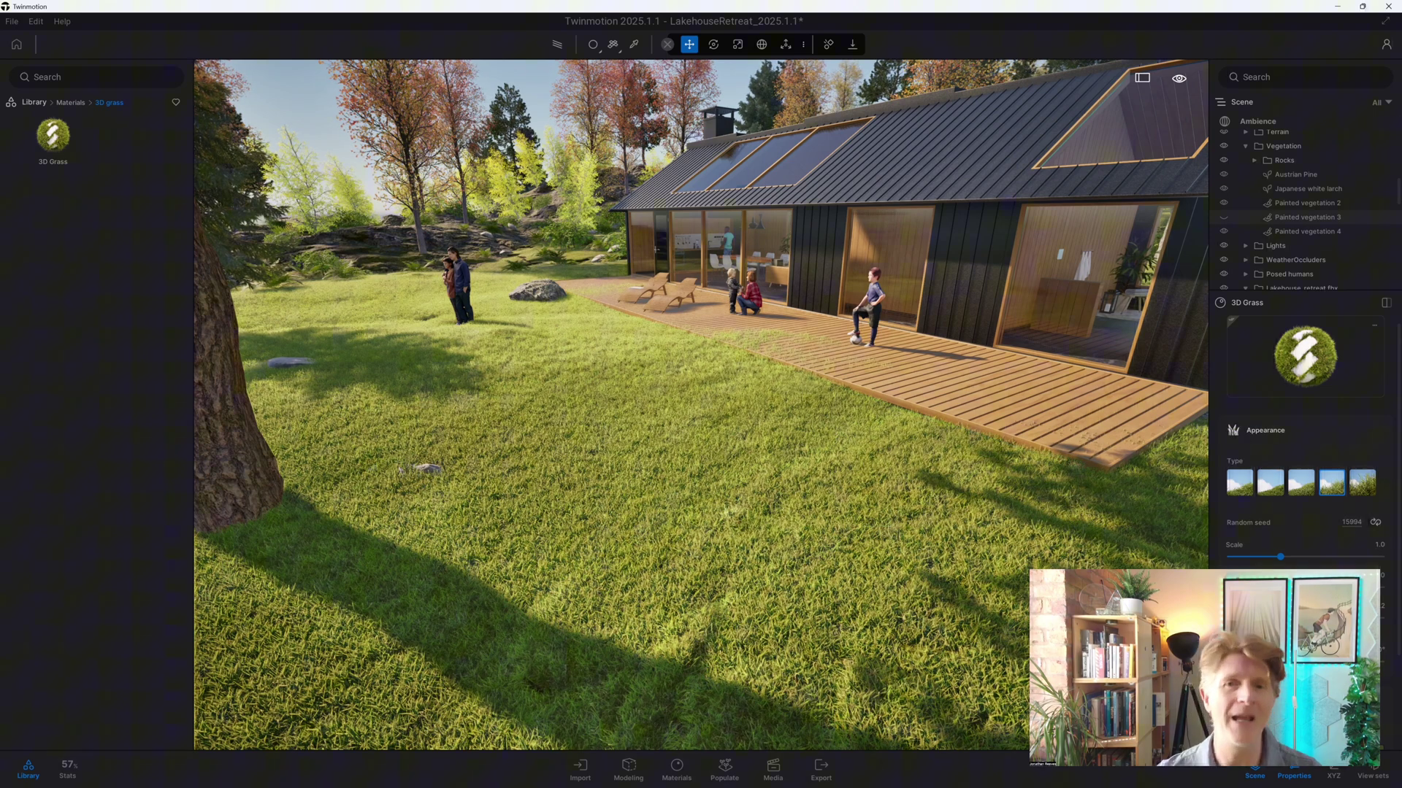
key(ctrl+z)
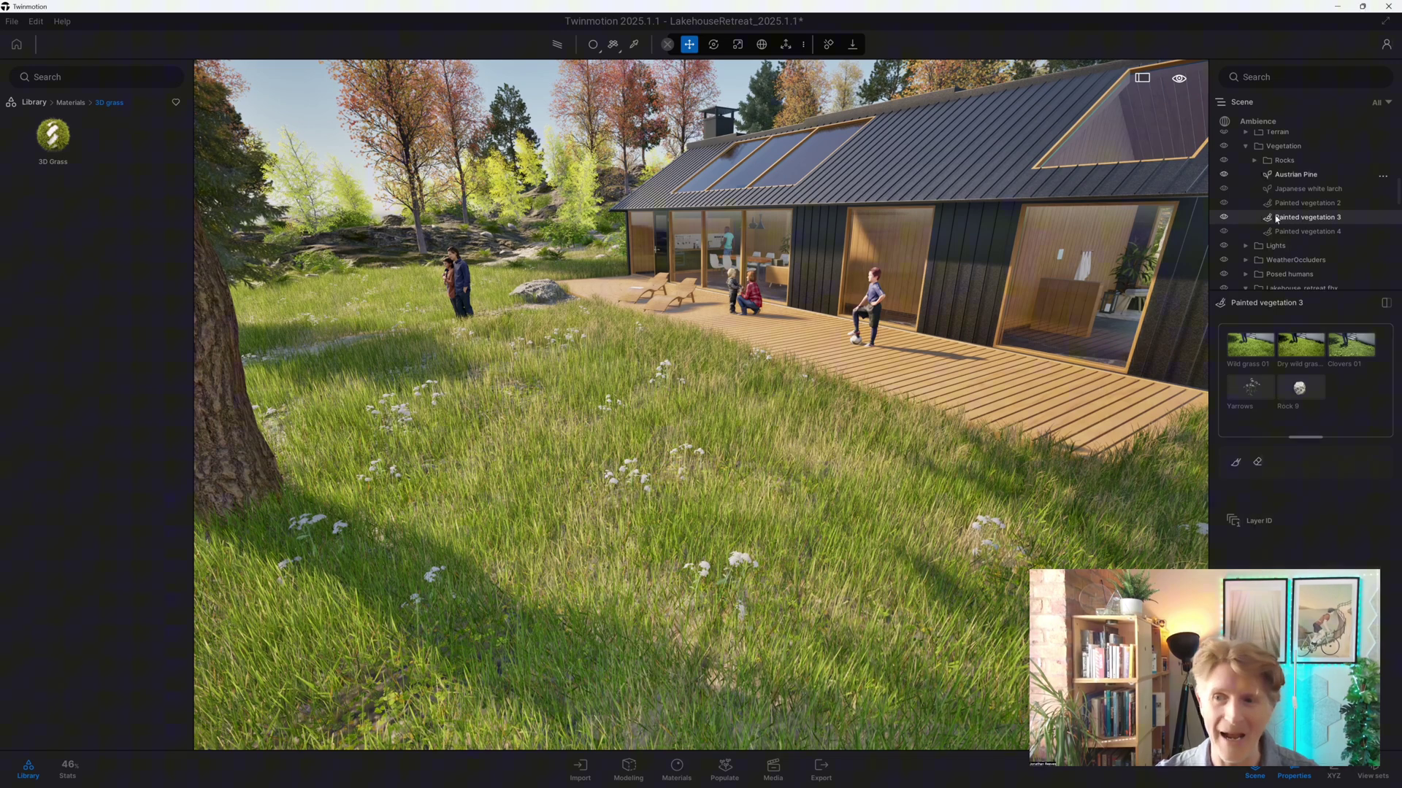
Hide Painted vegetation 3 and apply the 3D Grass material to the rocky ground in front of the house
click(1224, 217)
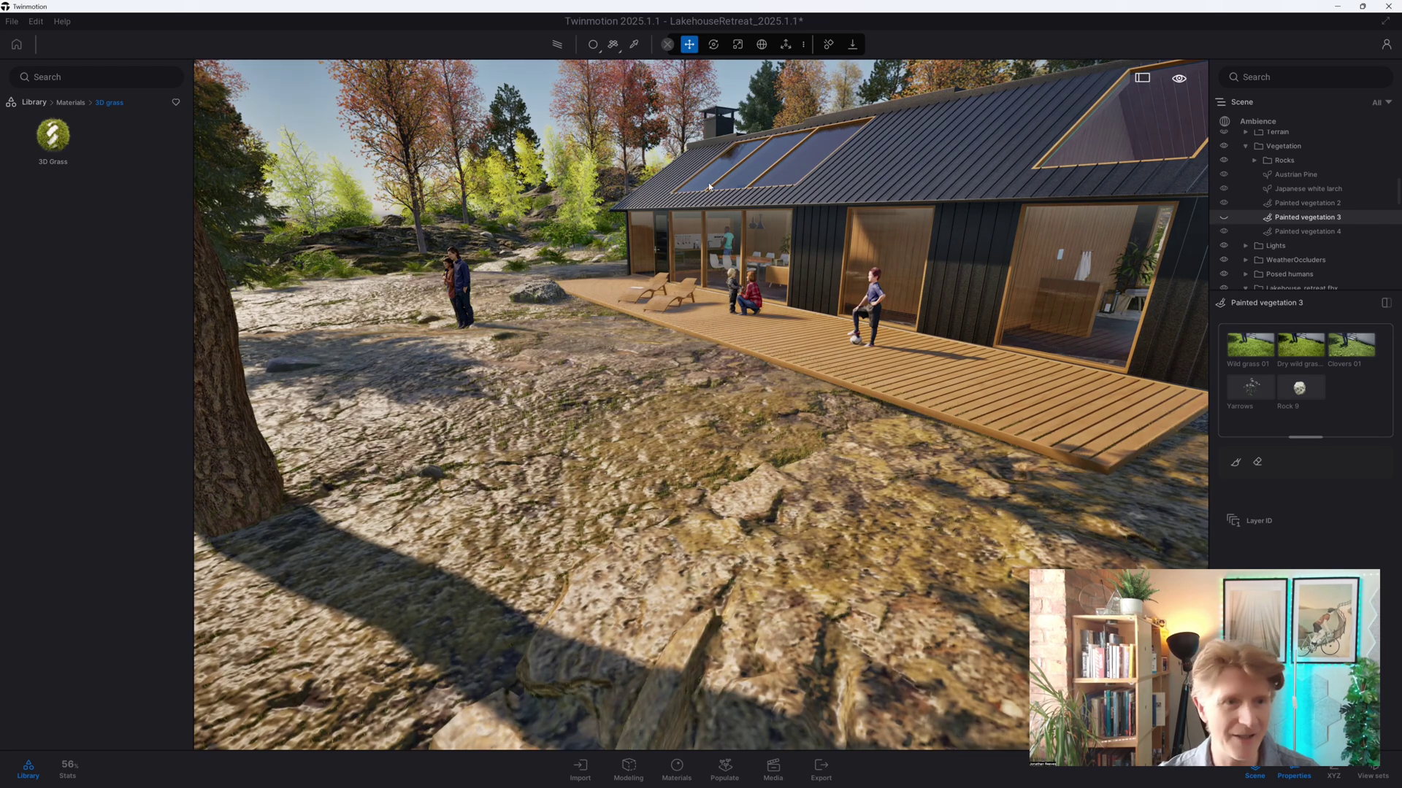
drag(60, 139, 597, 447)
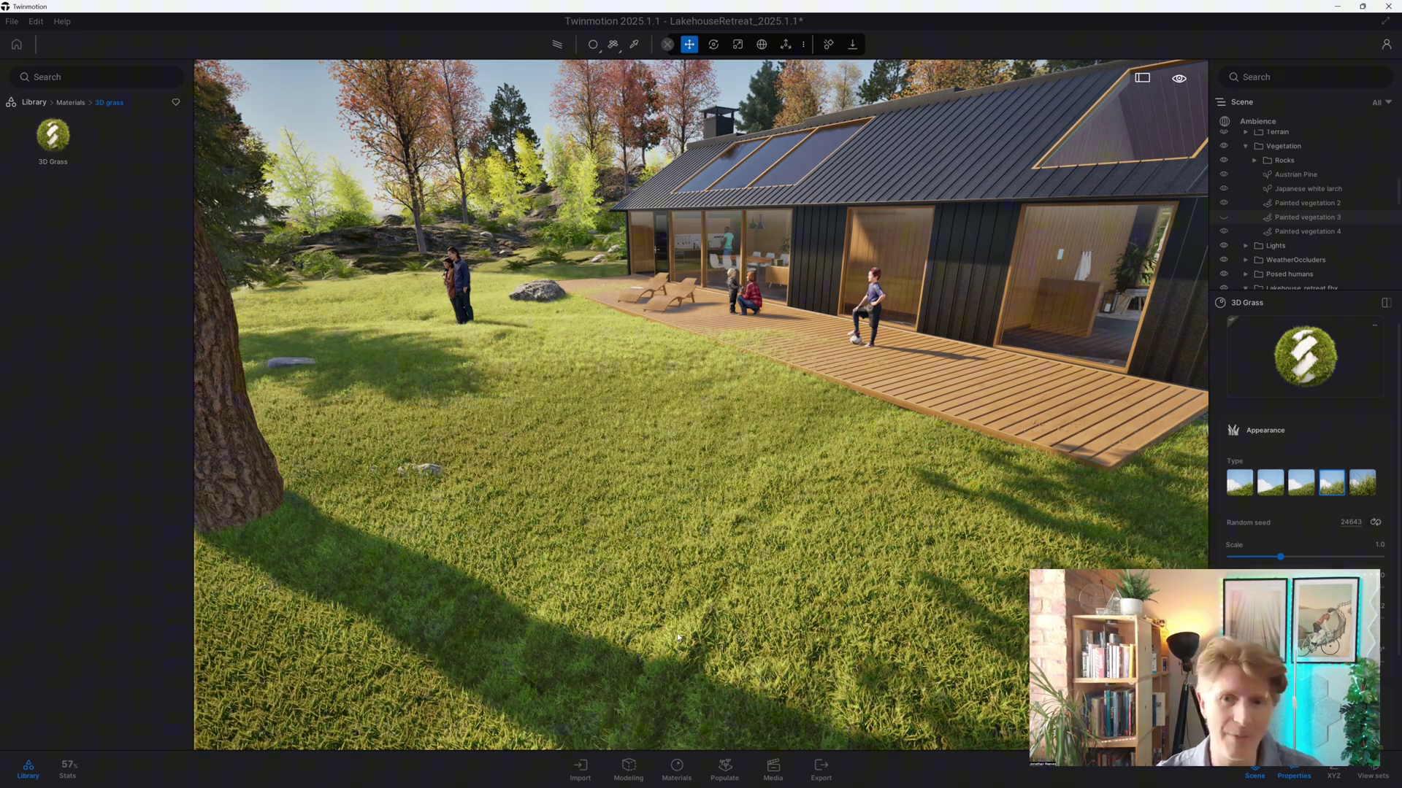
View the lawn from closer to the ground and set the applied material's type to Thin grass
scroll(677, 637, up, 2)
middle_drag(677, 638, 677, 482)
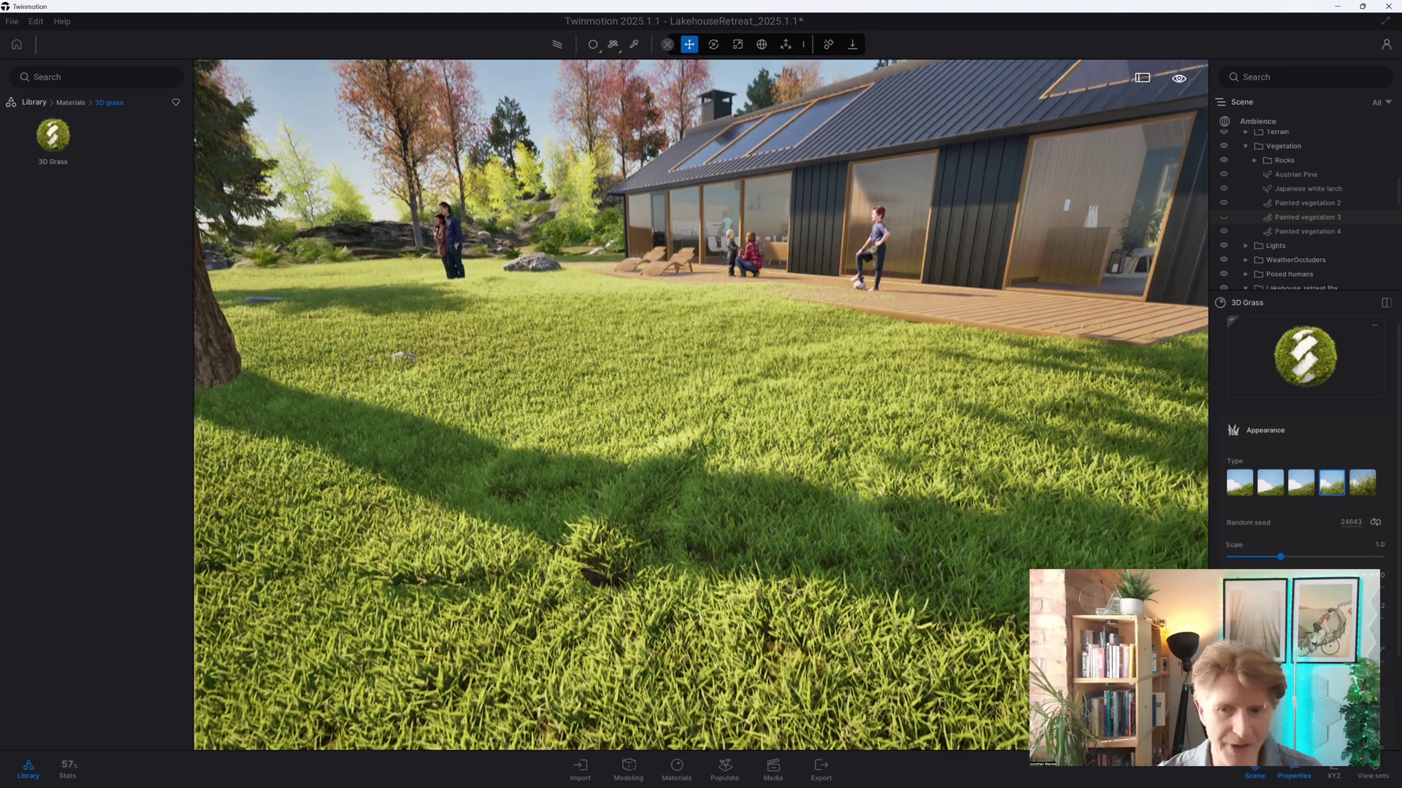
right_drag(1111, 527, 1111, 501)
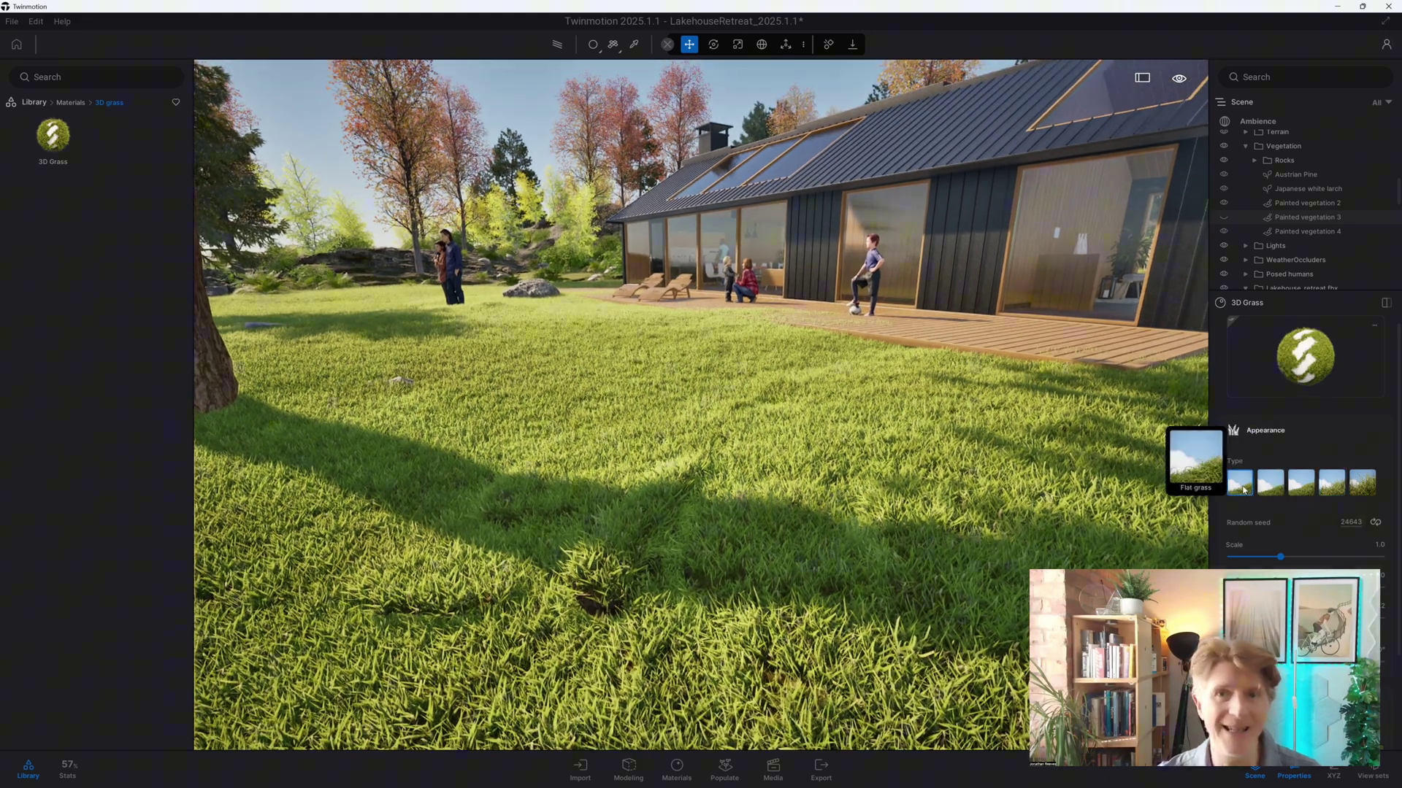
click(1270, 483)
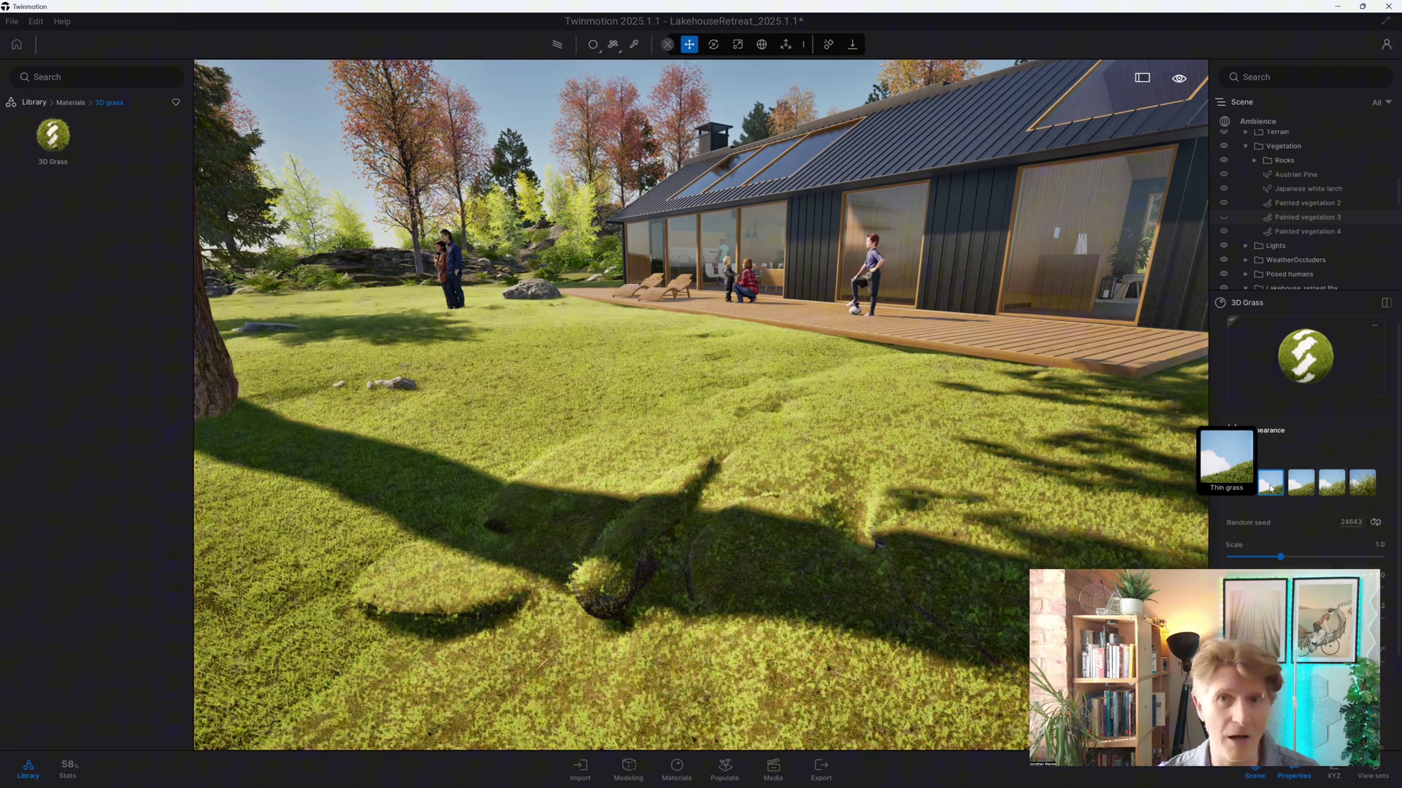
Set the 3D Grass type to Field grass with a scale of 1.8 and view the blades up close
click(1360, 483)
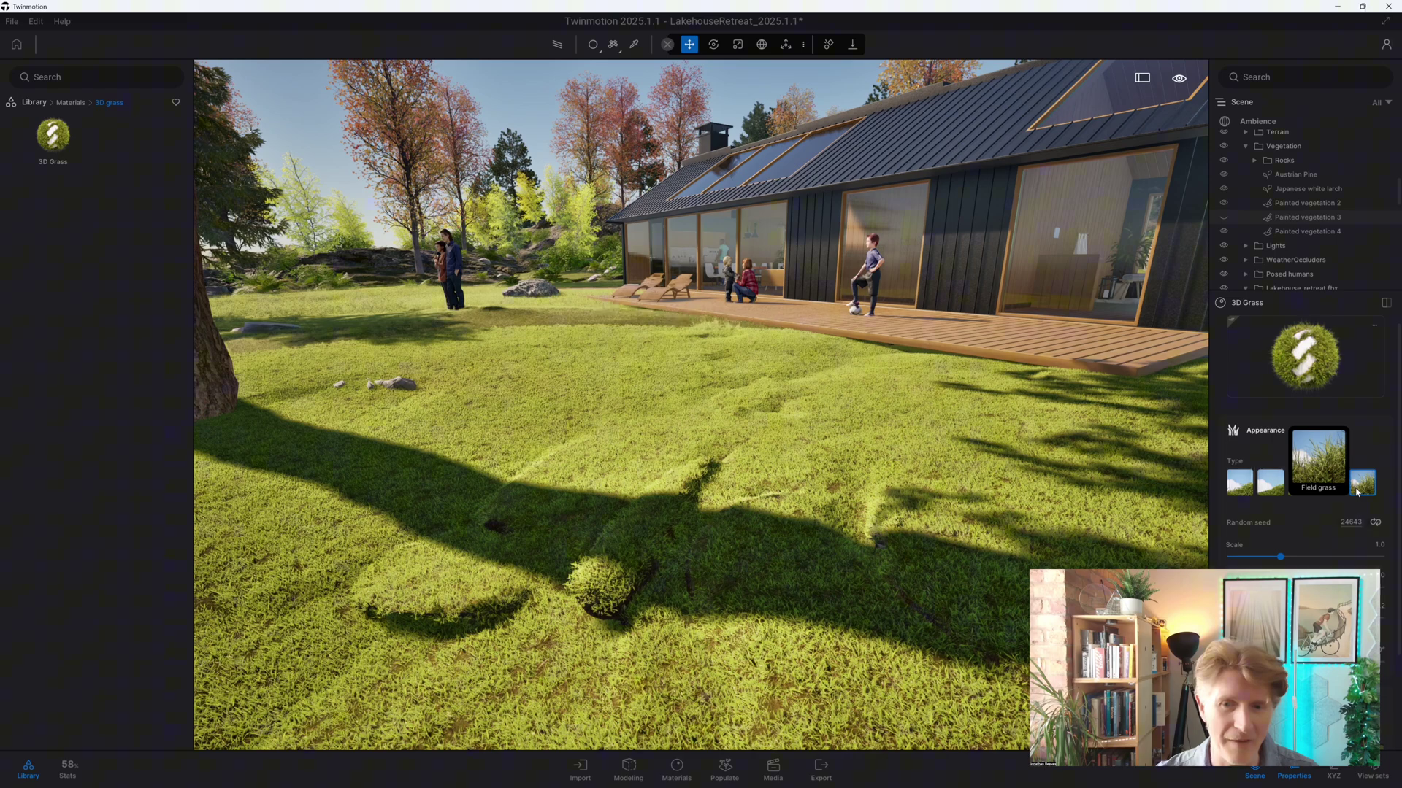
drag(1279, 557, 1363, 560)
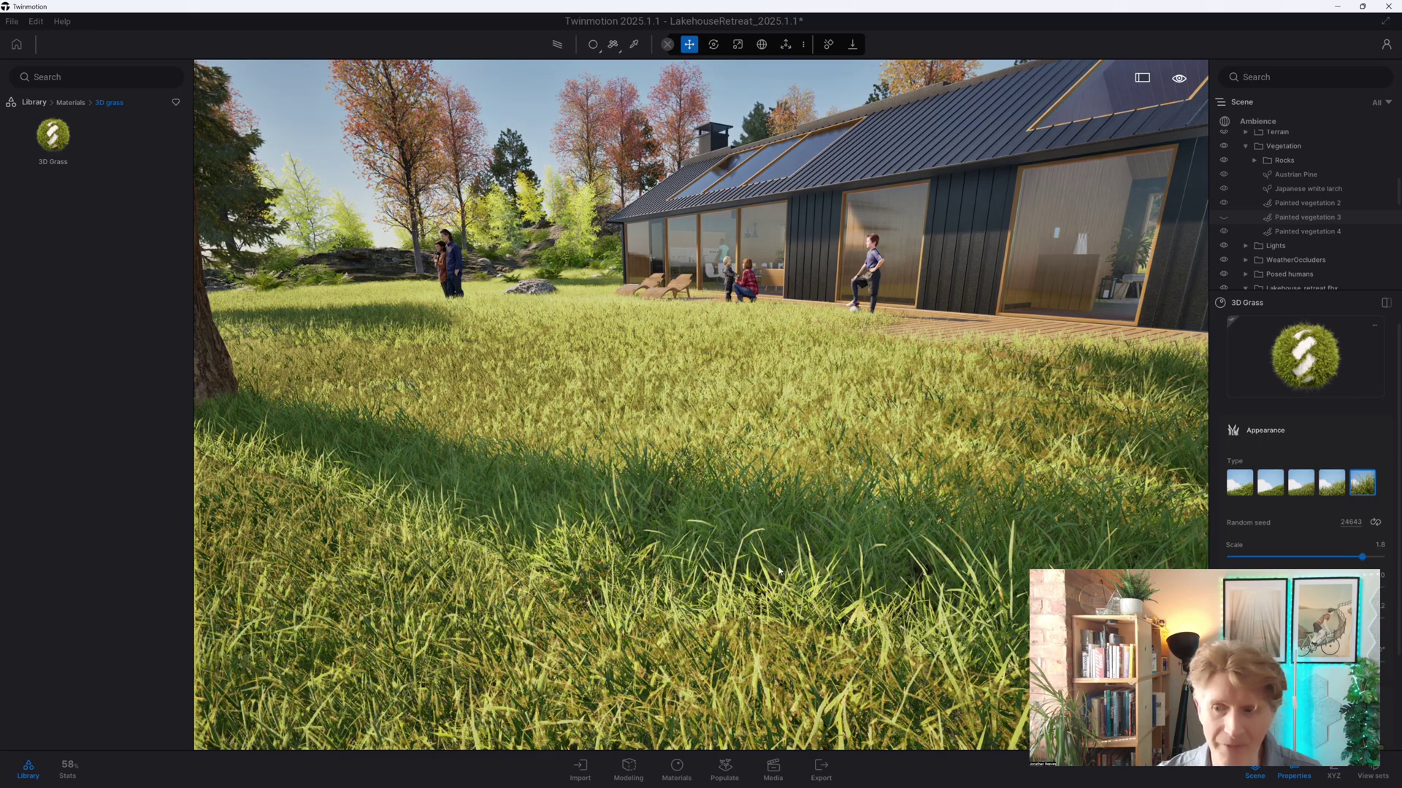
scroll(778, 572, up, 4)
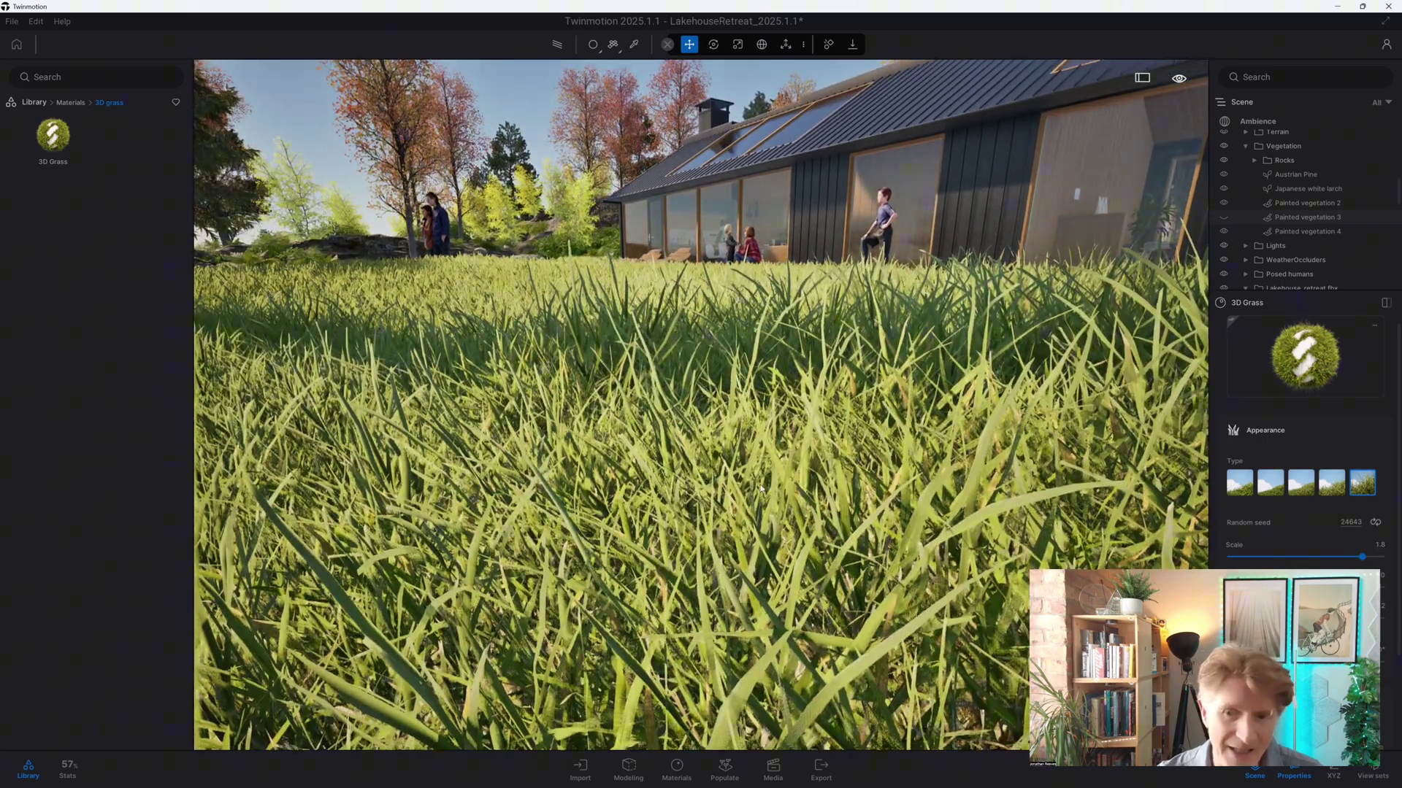
right_drag(733, 541, 733, 482)
scroll(733, 504, down, 2)
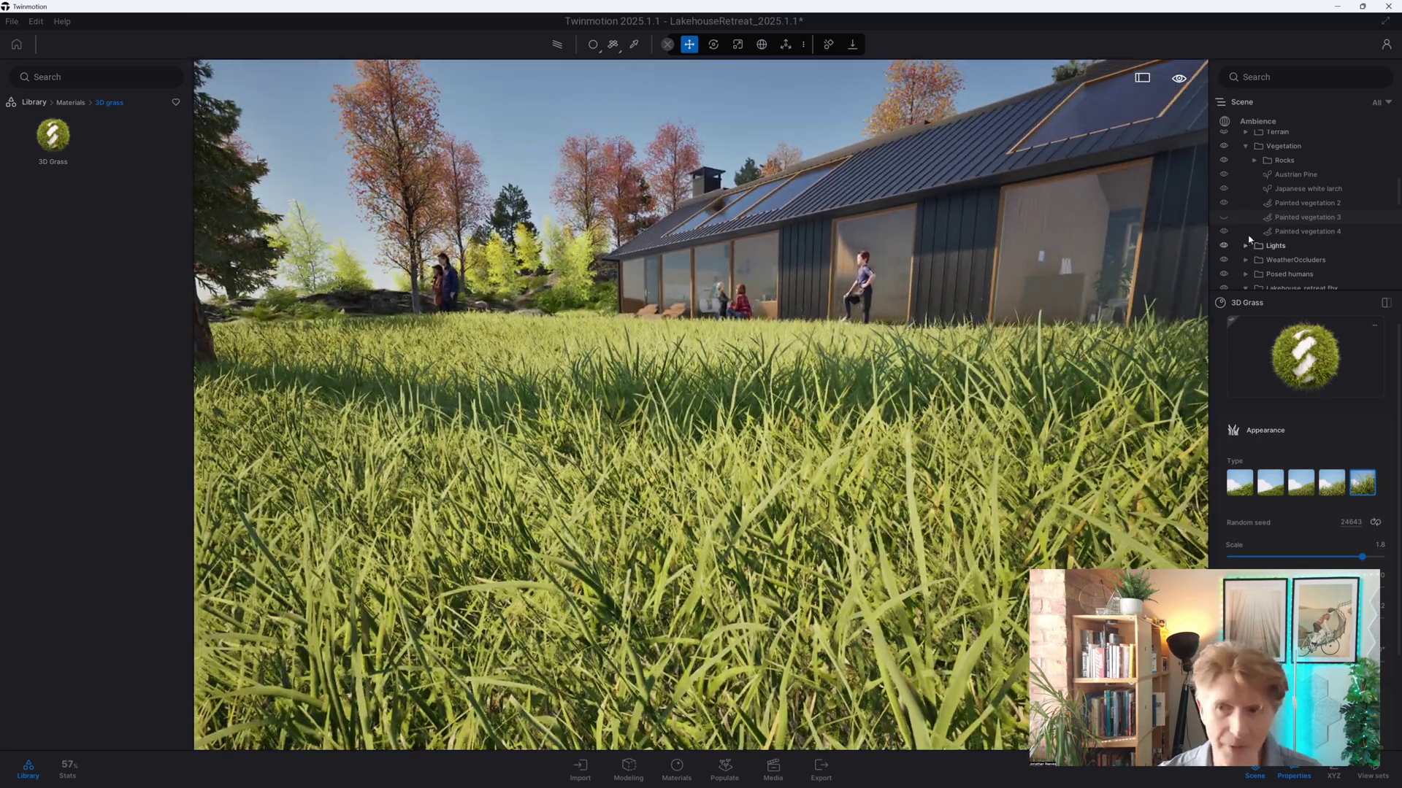
Make Painted vegetation 3 visible again and view the combined lawn and house from the wooden jetty
click(1224, 217)
key(e)
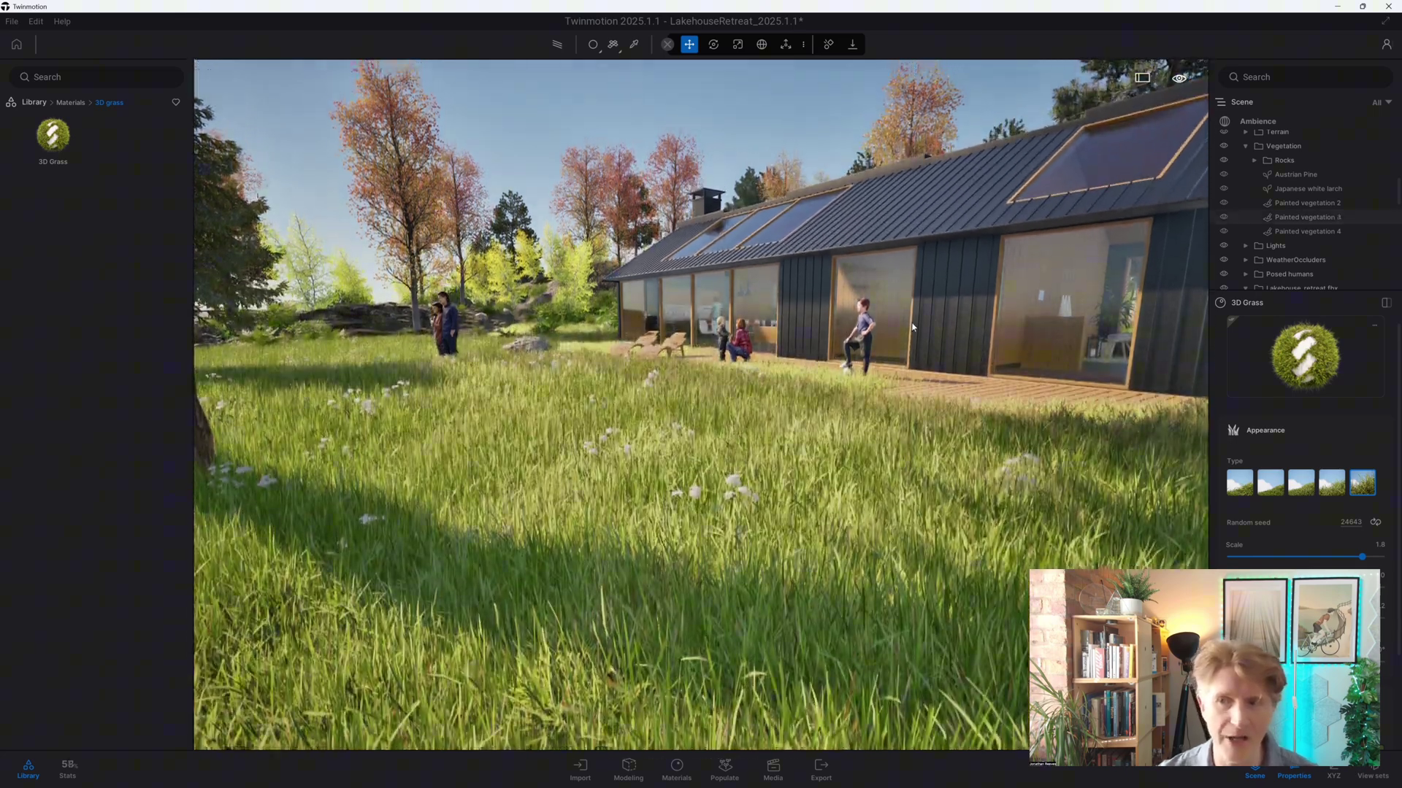
key(e)
right_drag(910, 346, 816, 382)
key(a)
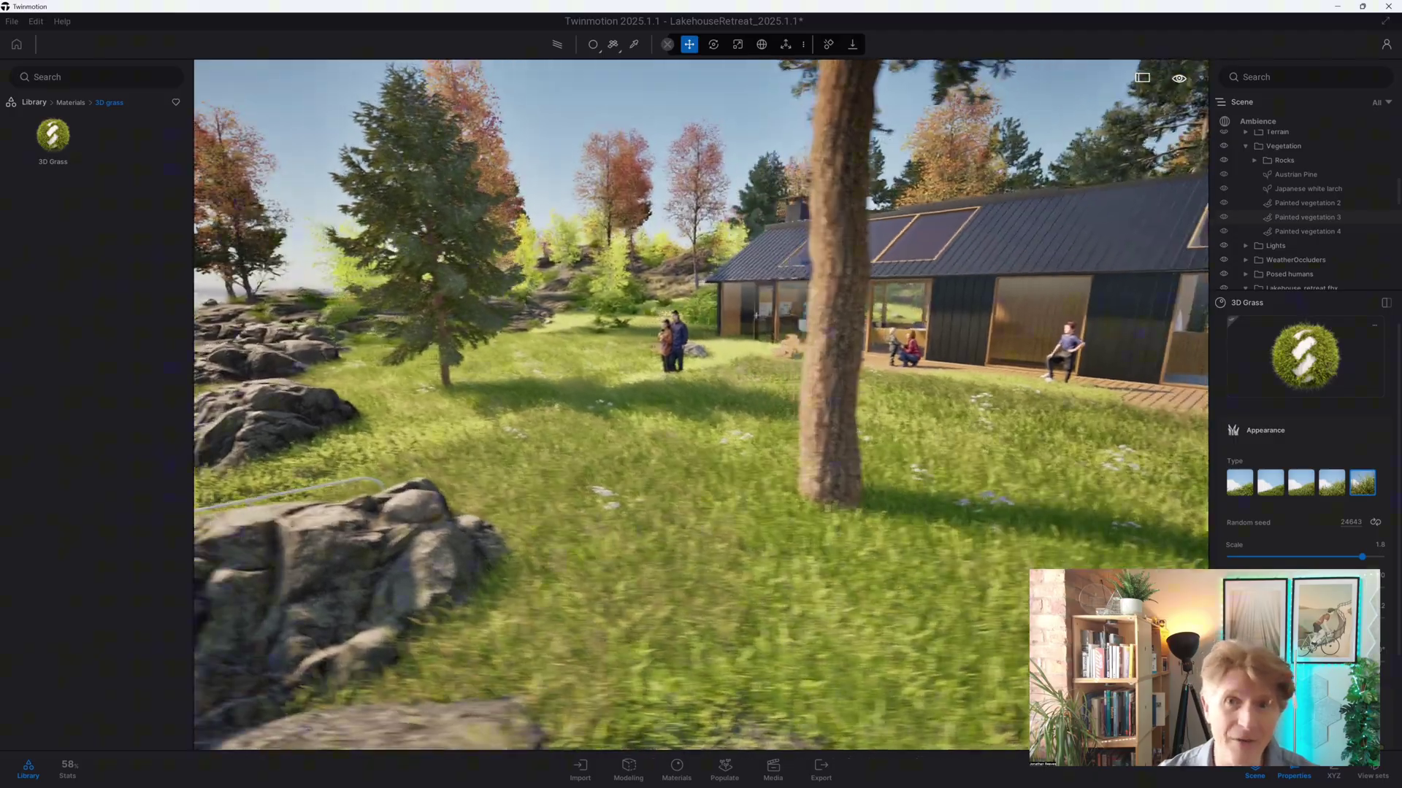
key(a)
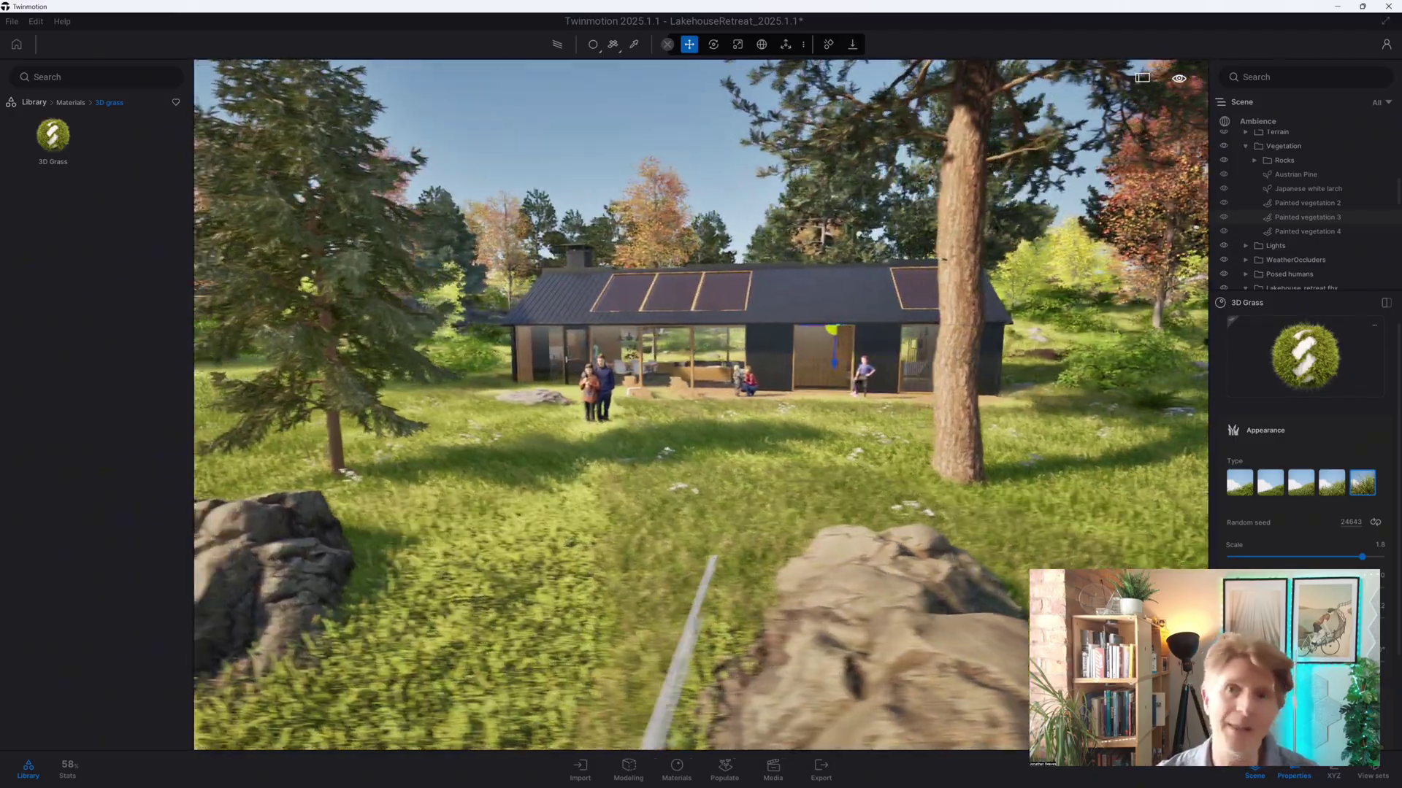
key(d)
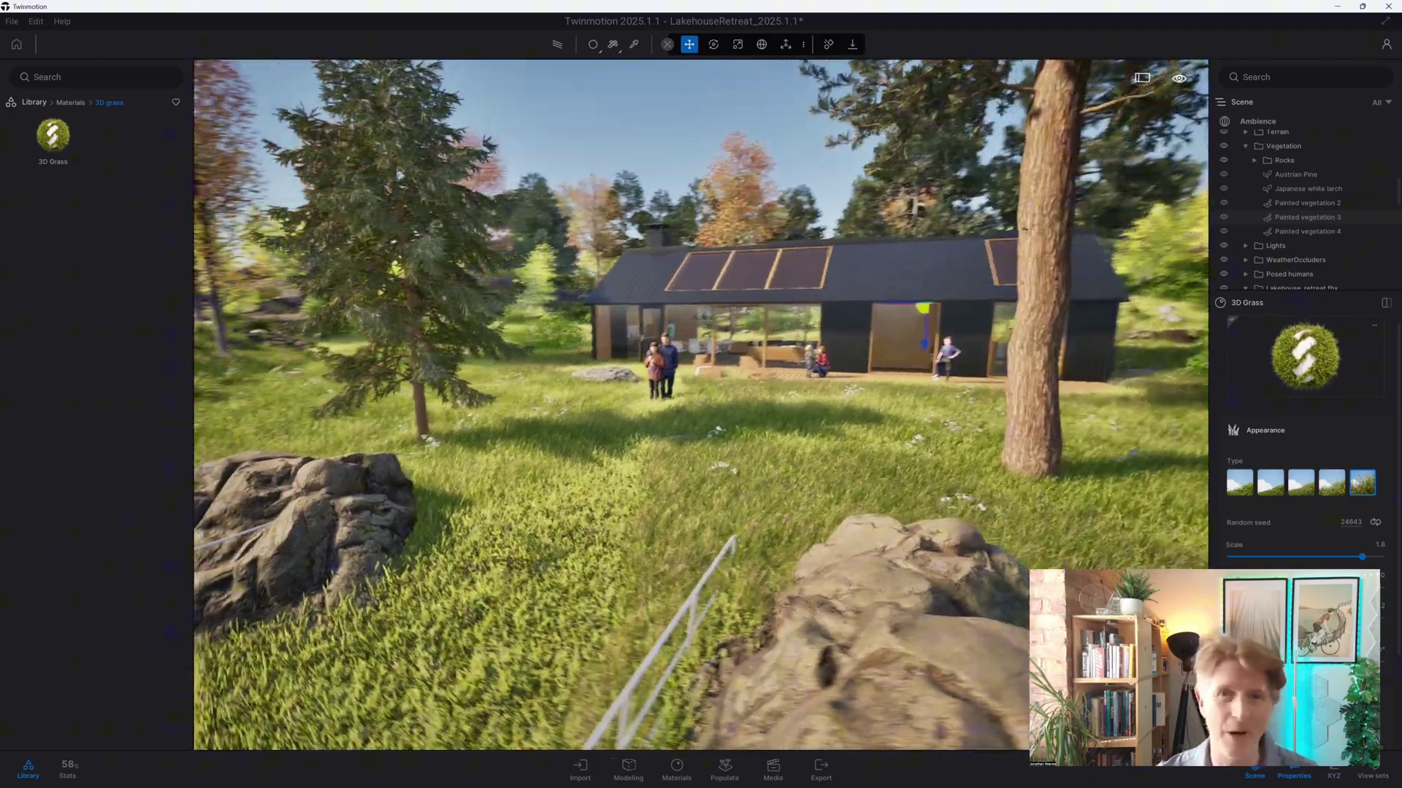
key(a)
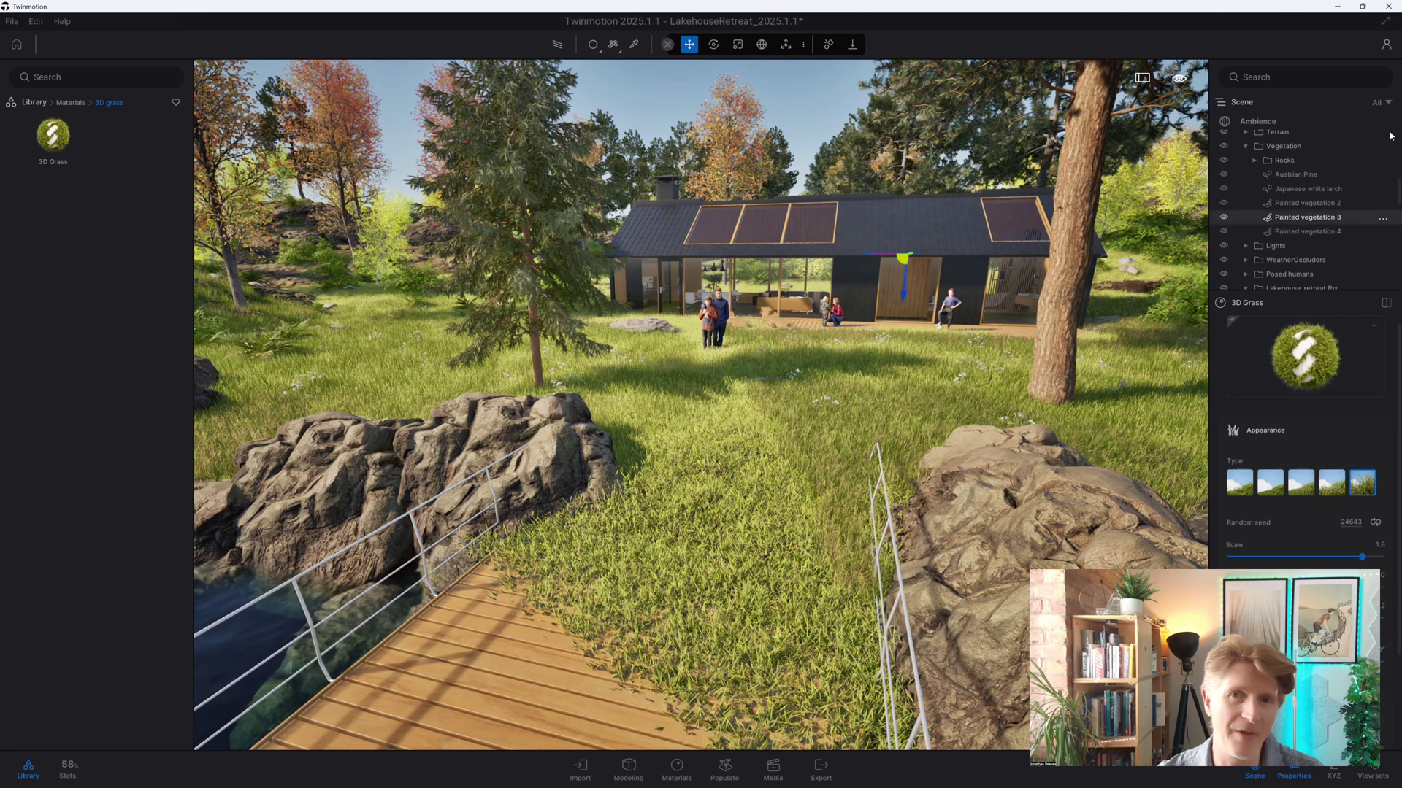
Select the grassy ground in front of the jetty and toggle the visibility of its Icelandic Terrain mesh
drag(1399, 217, 1398, 307)
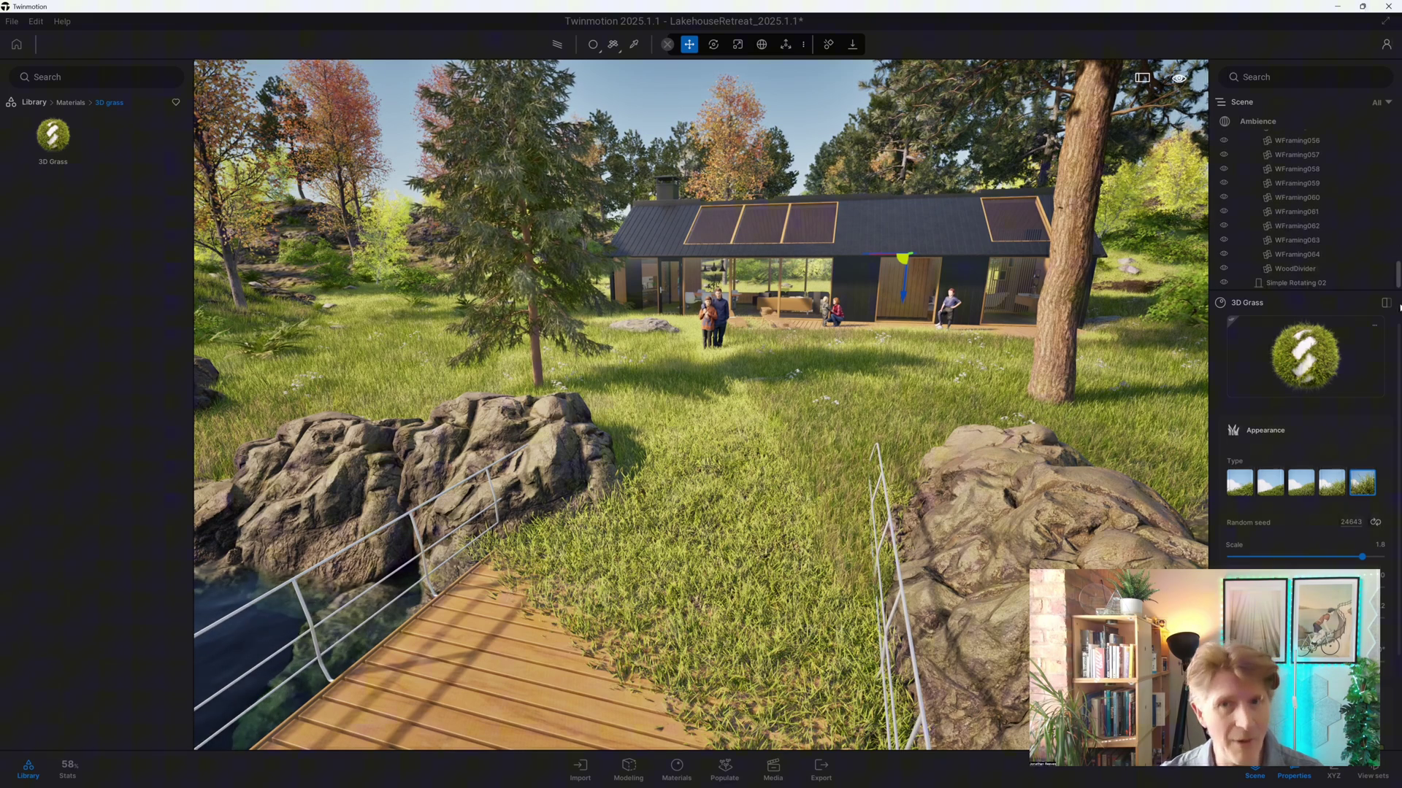
click(770, 442)
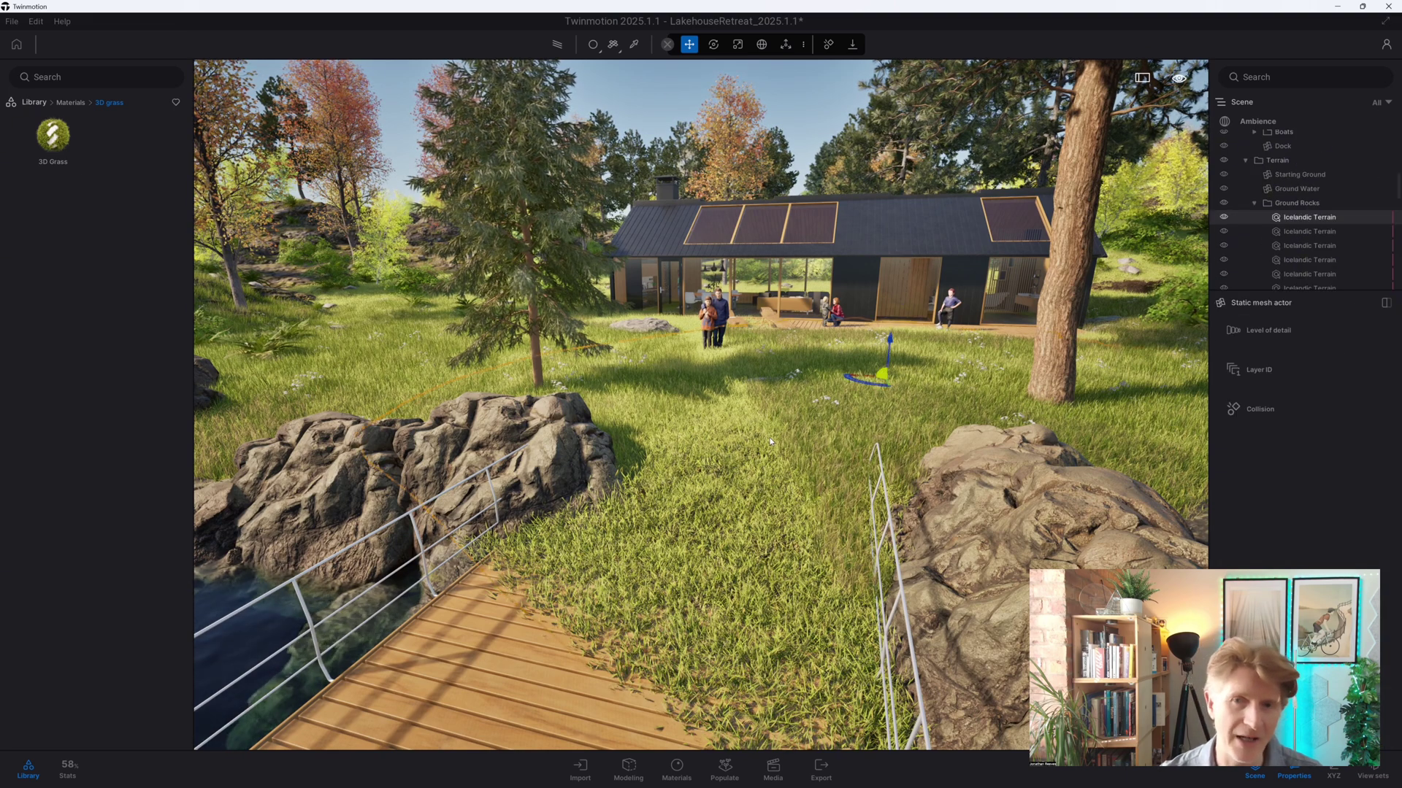
click(1225, 218)
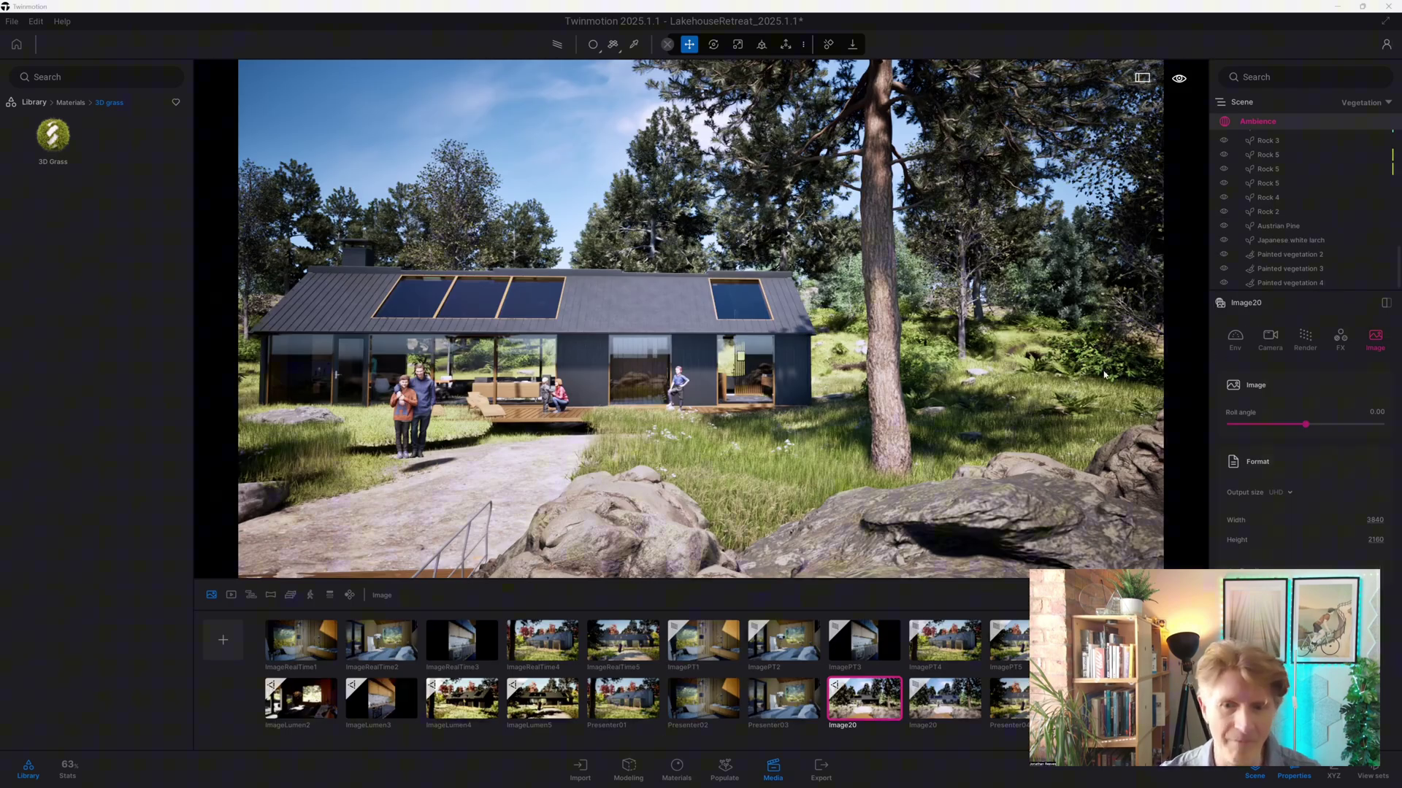
Examine the painted vegetation in the Image20 view, moving from the rocks toward the house's deck
click(946, 414)
right_drag(946, 413, 869, 445)
key(w)
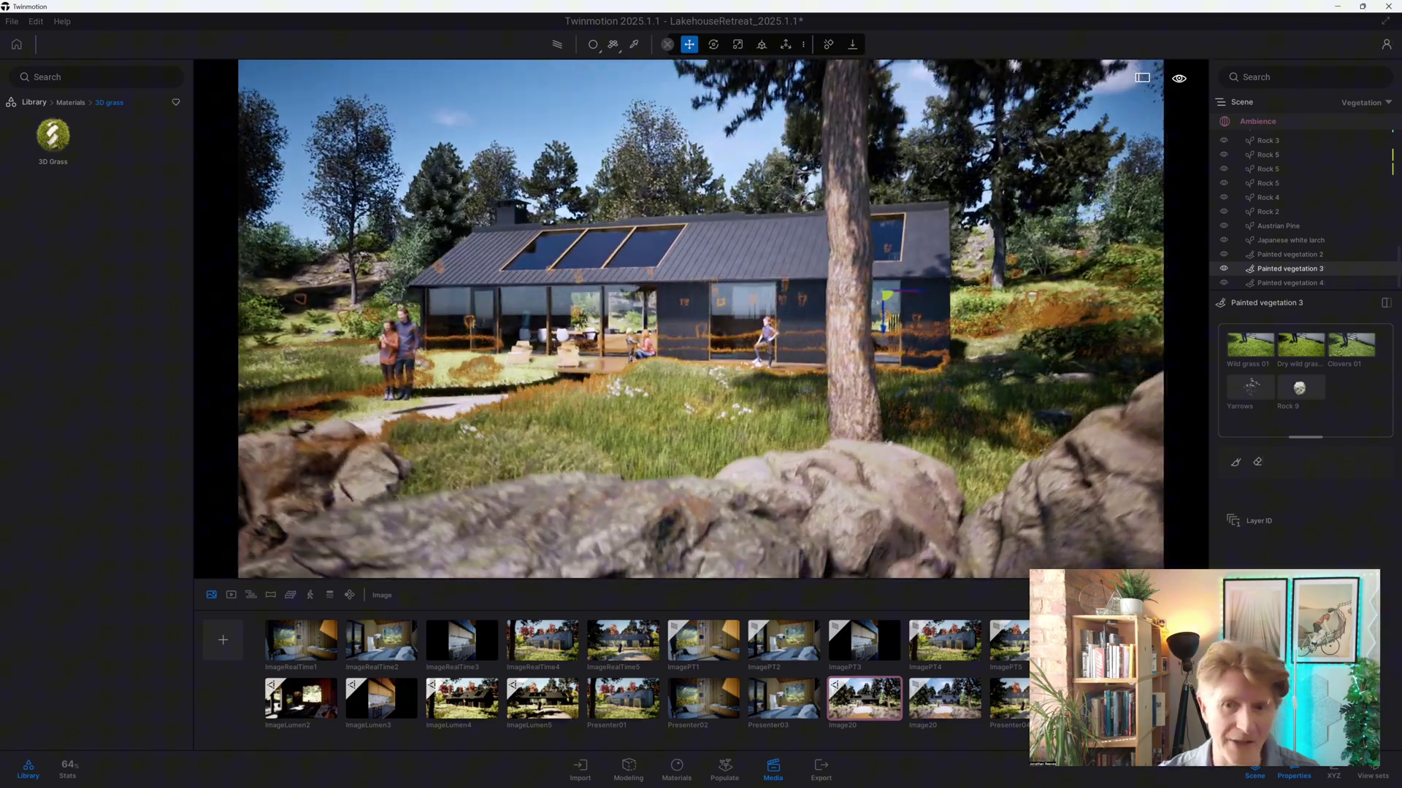
key(w)
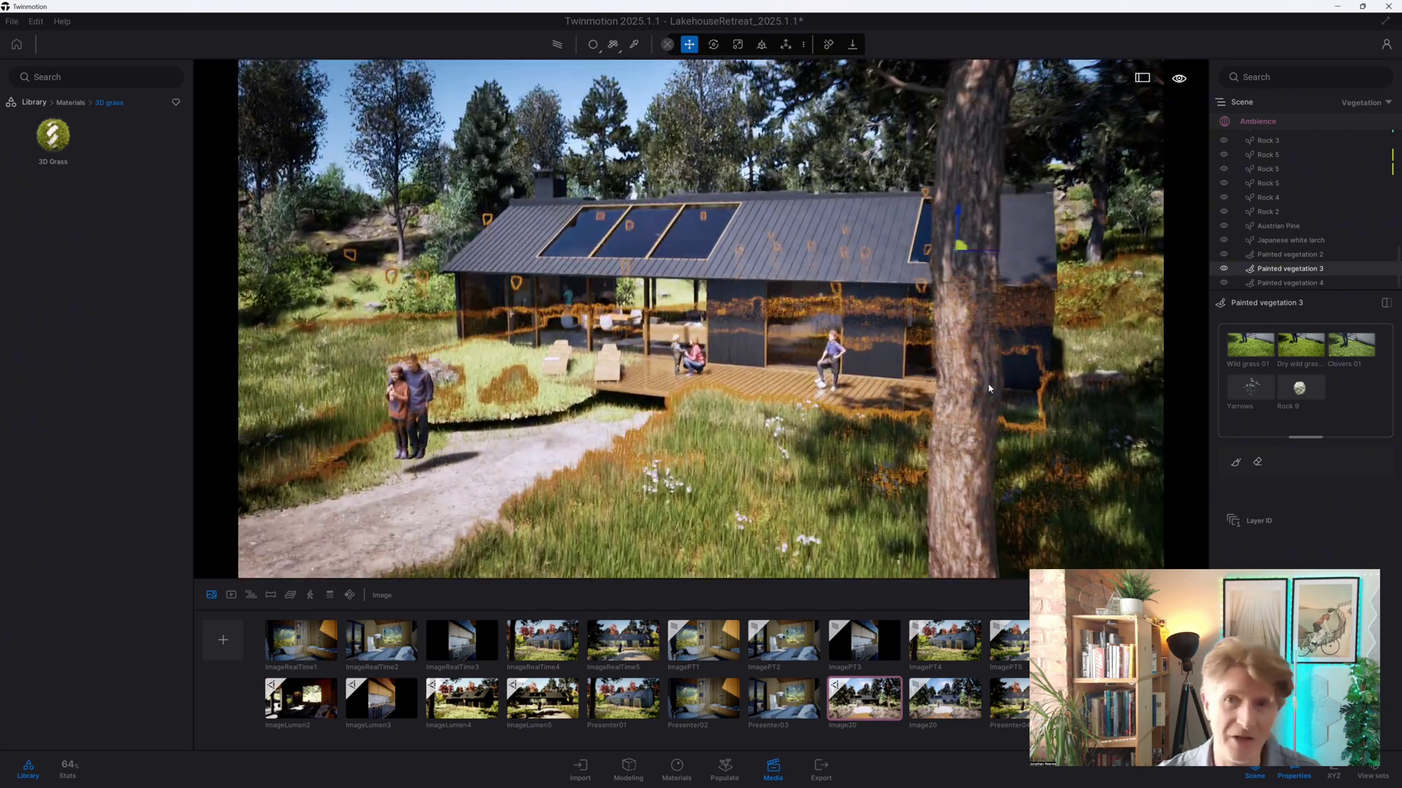
key(Escape)
key(w)
key(w)
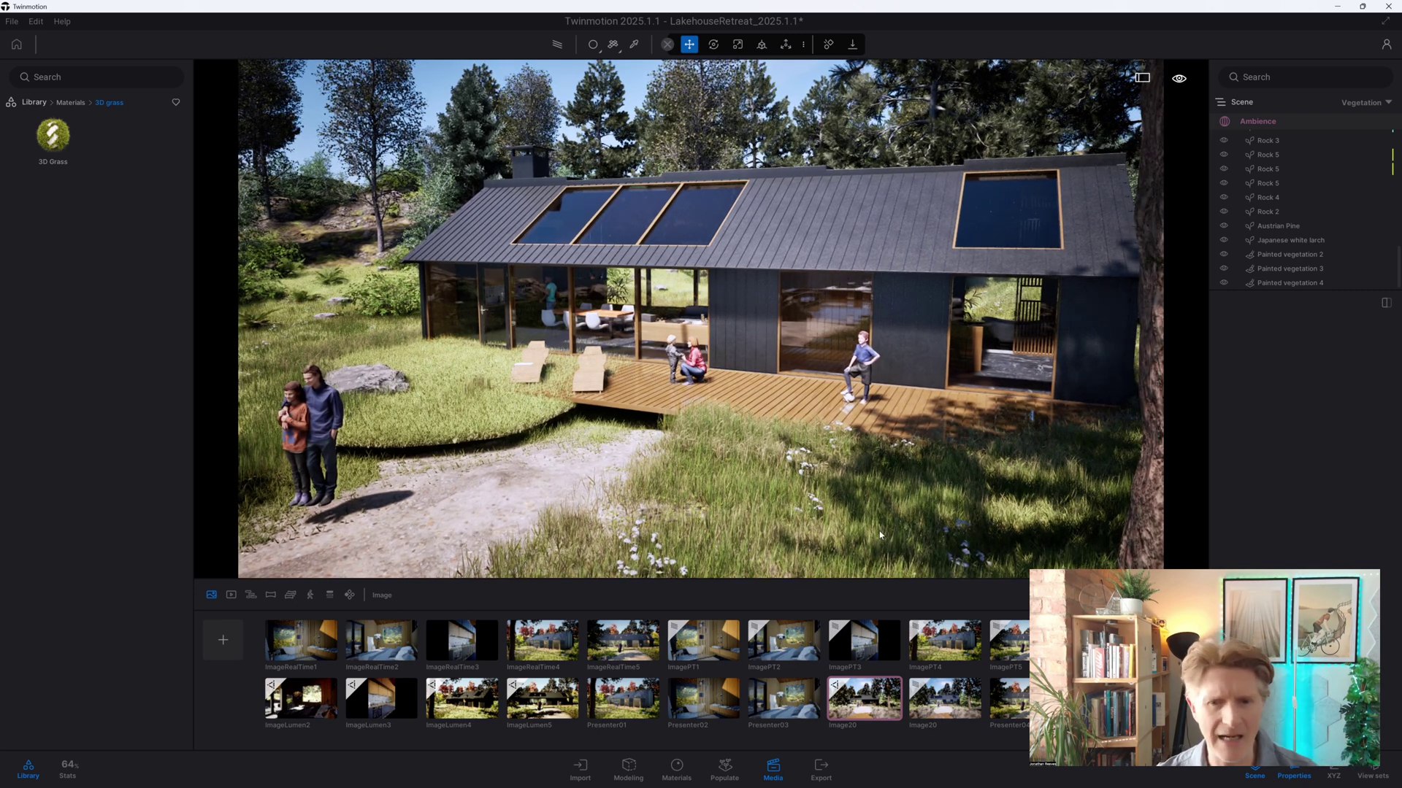
key(w)
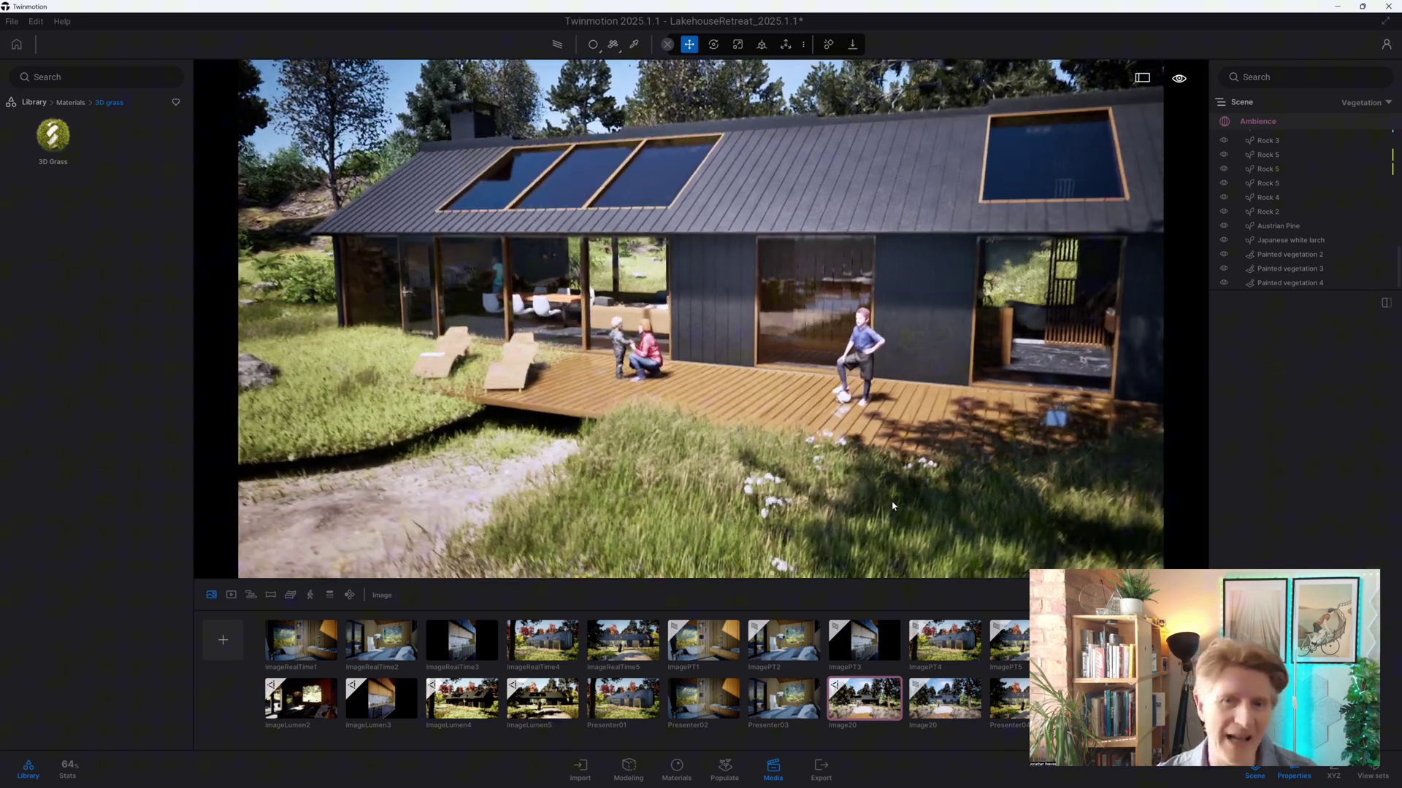
Frame a low three-quarter view of the house across the grass and save it as a new image
drag(892, 505, 880, 380)
key(s)
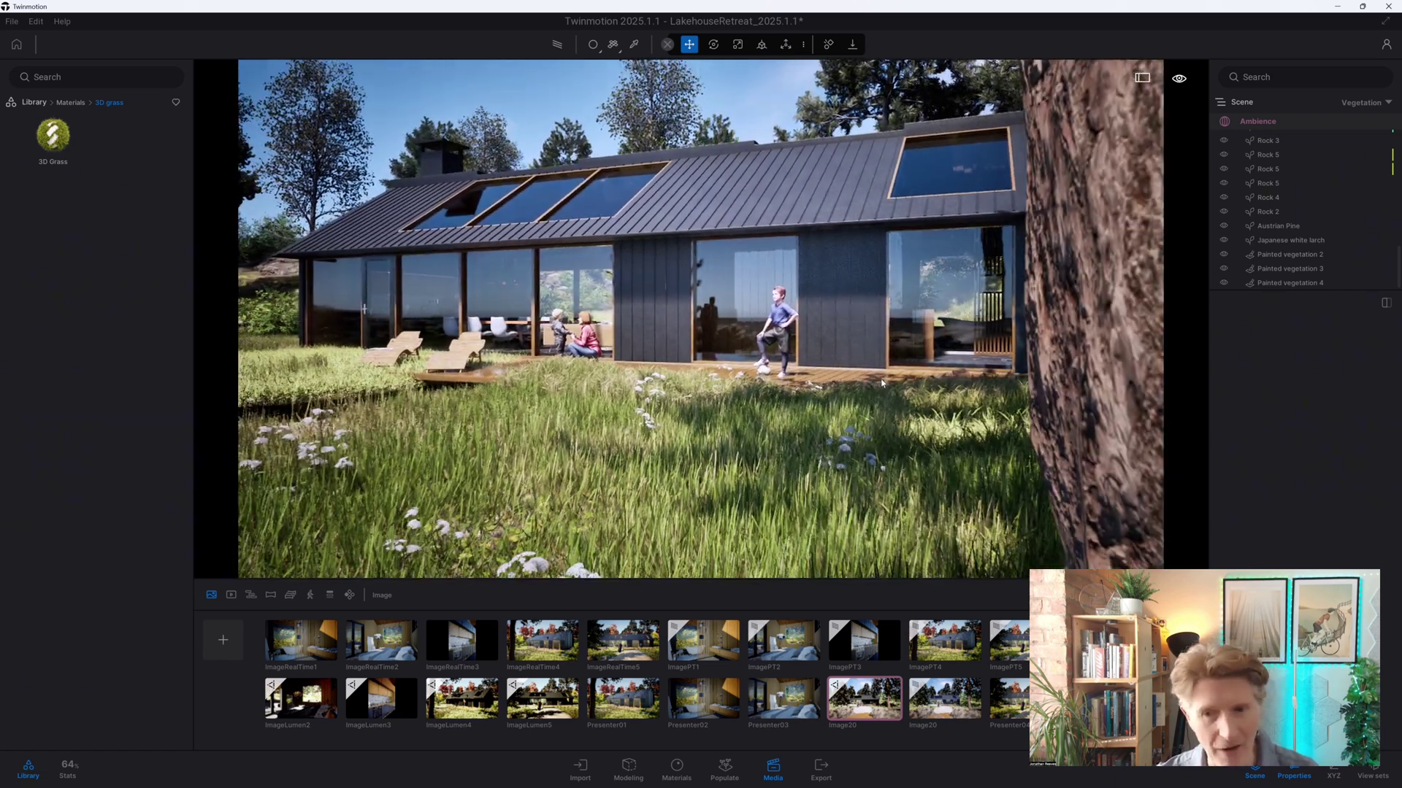
key(a)
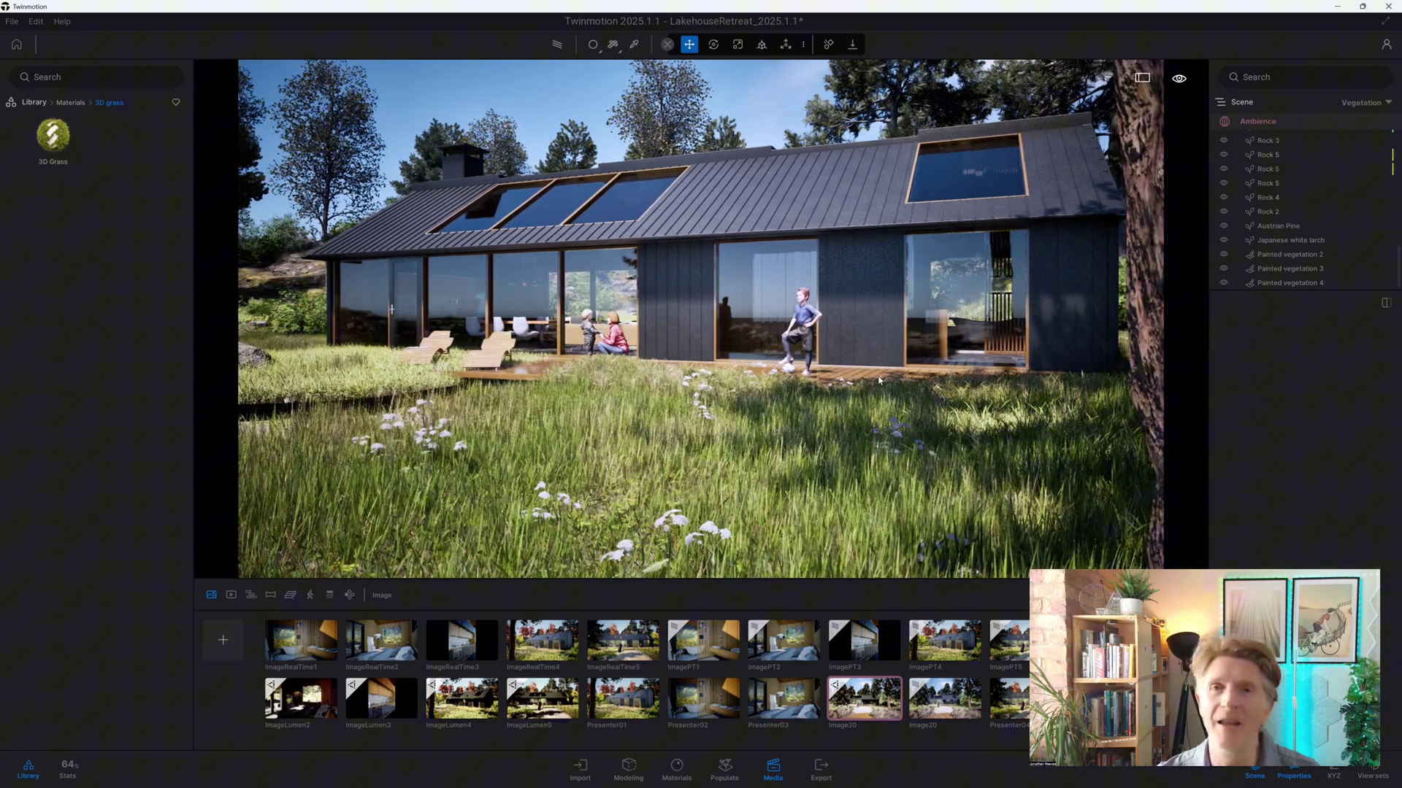
key(a)
right_drag(873, 377, 815, 378)
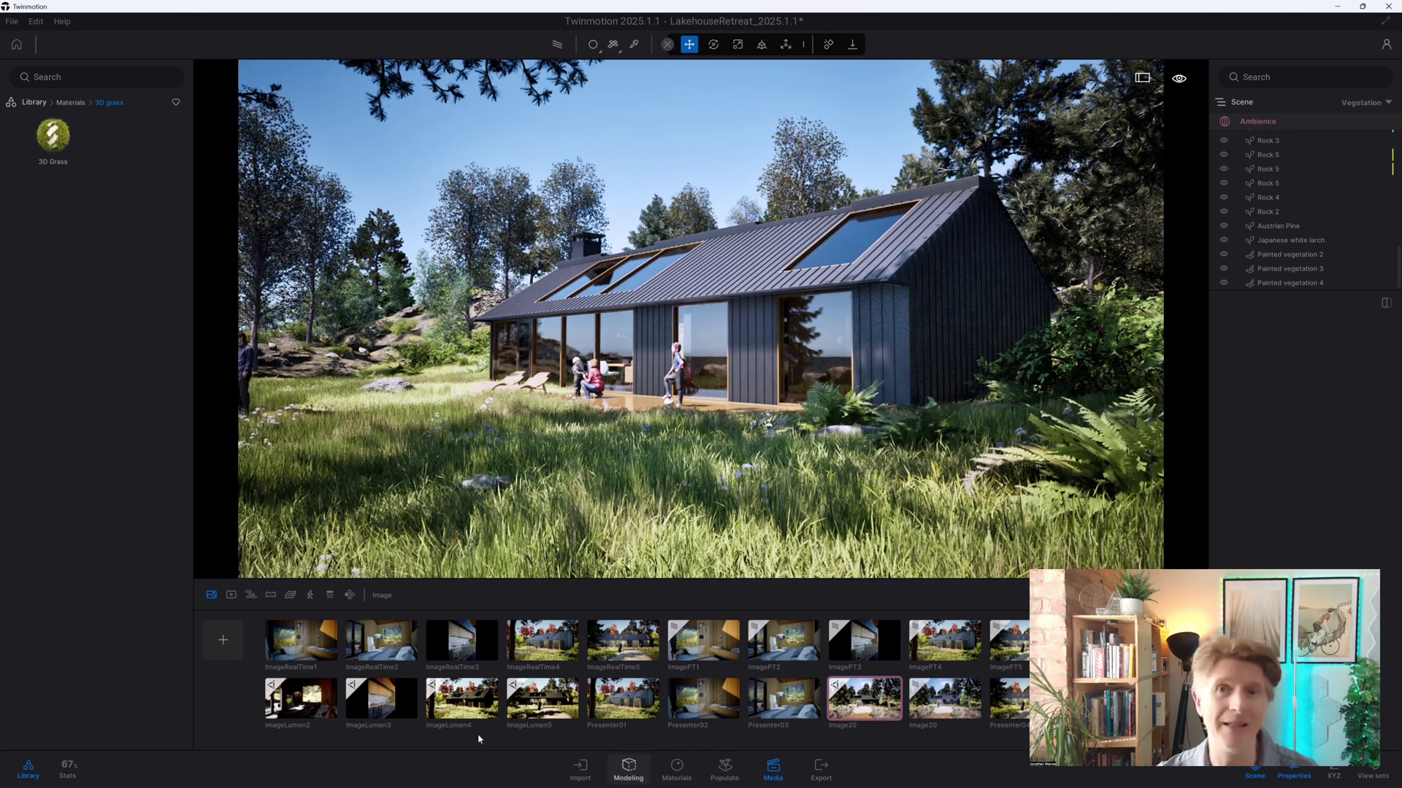
click(232, 641)
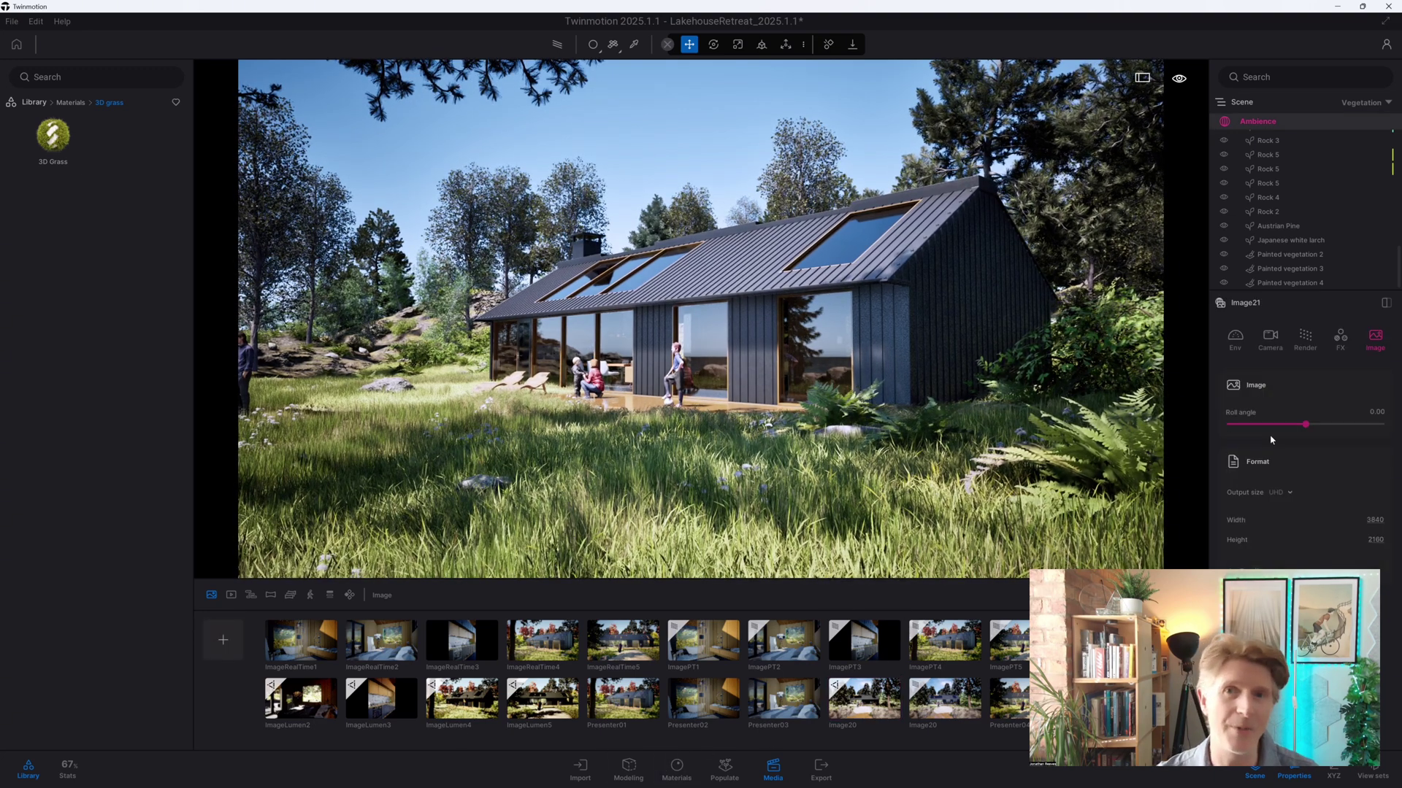
Select Painted vegetation 3 and switch its visibility off and on to compare the lawn with and without it
click(856, 540)
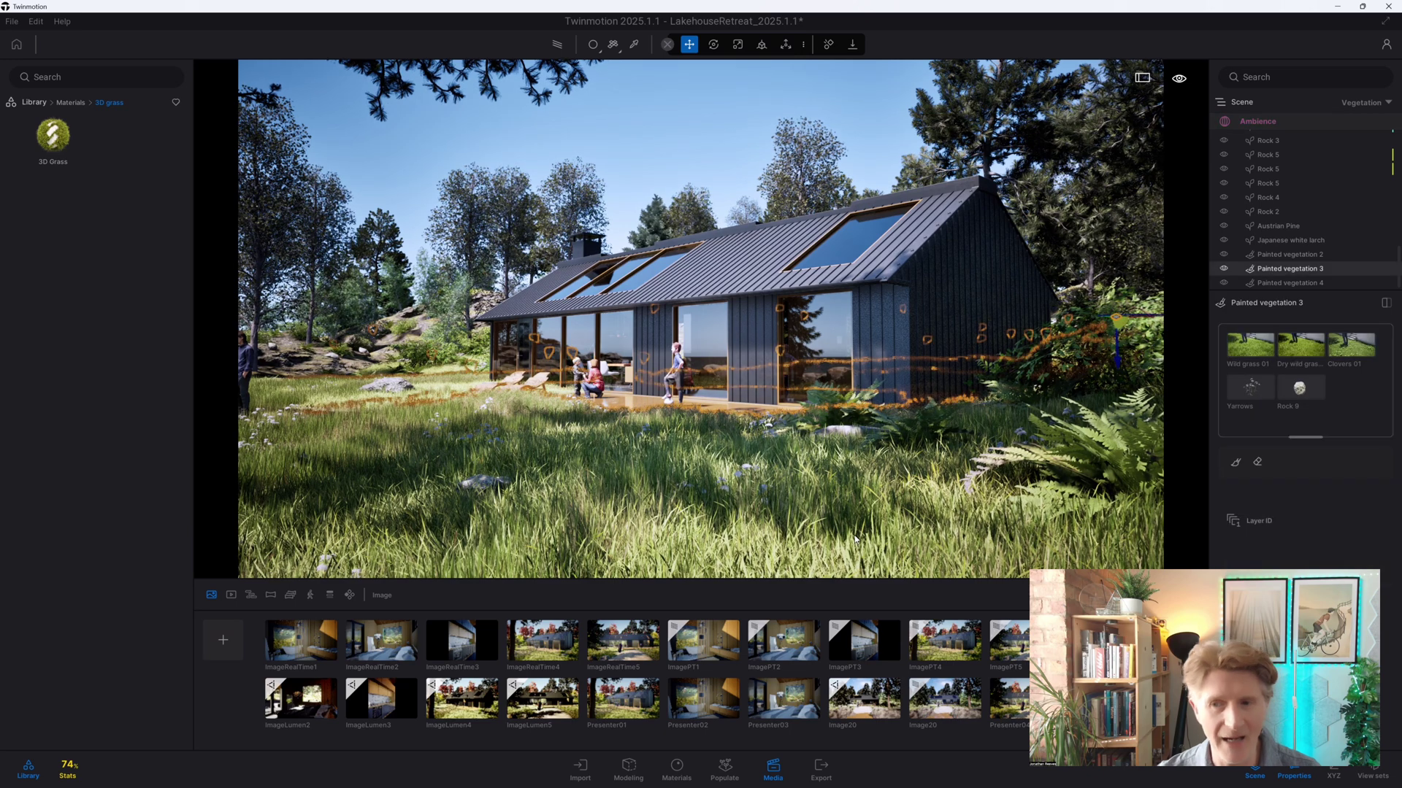
click(1223, 270)
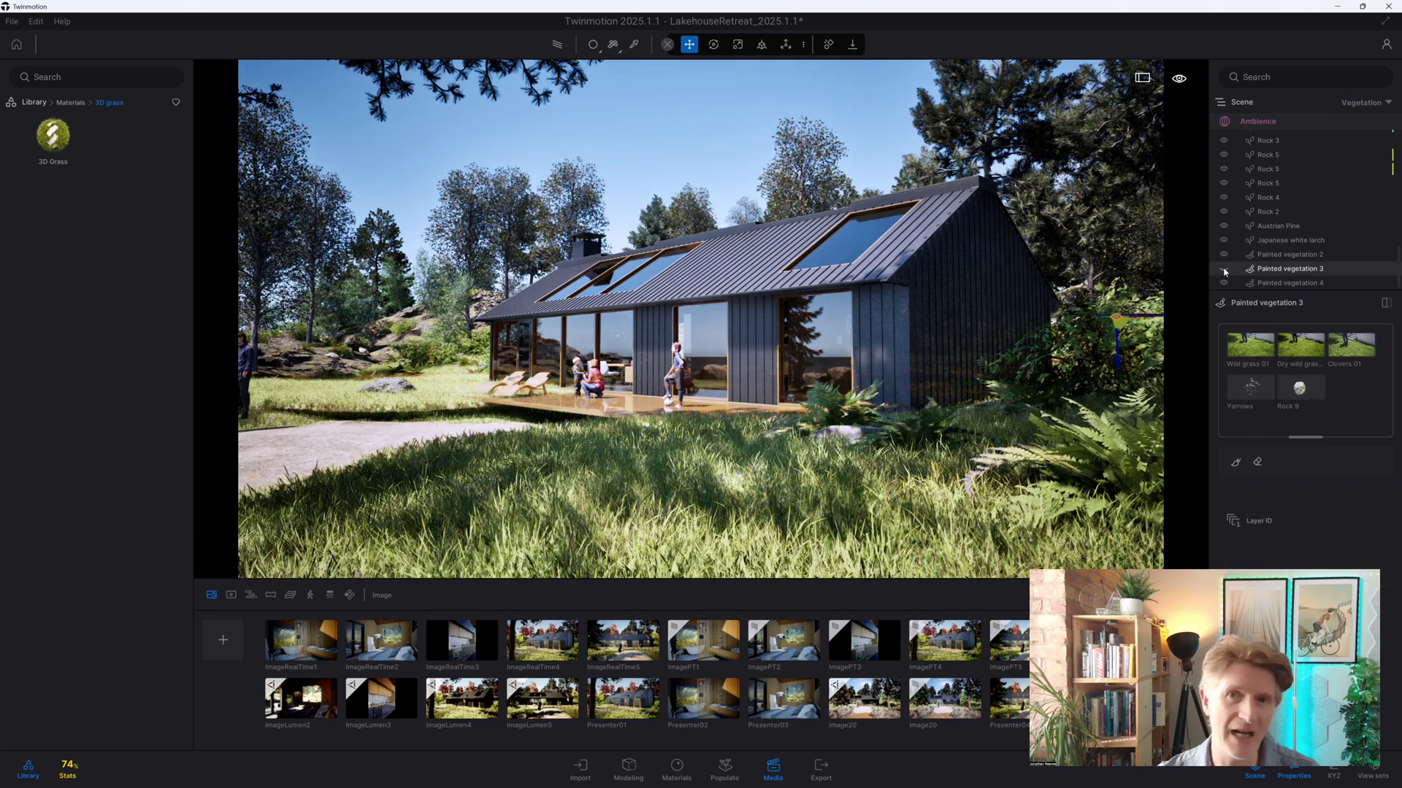
click(1225, 270)
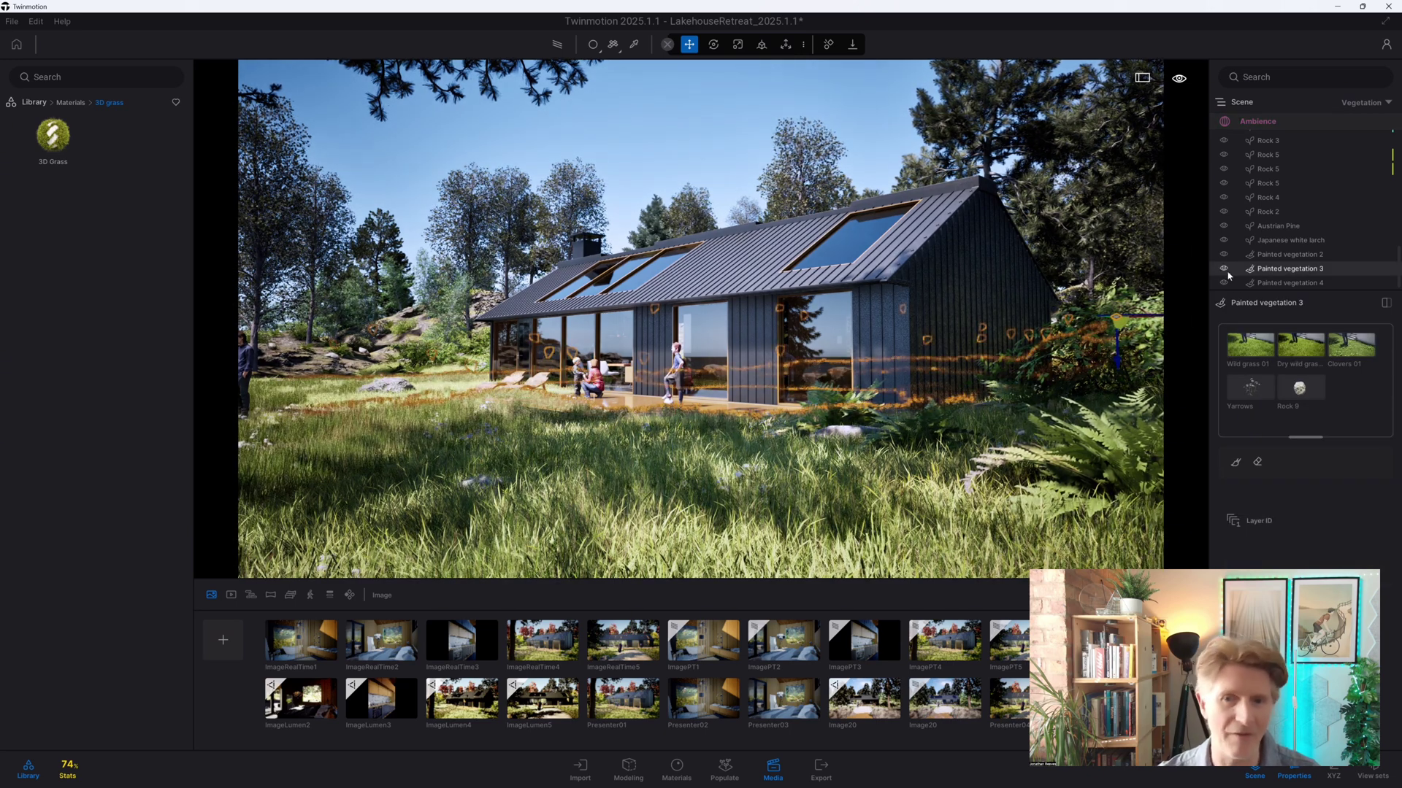
Remove Wild grass 01, Dry wild grass 01 and Clovers 01 from Painted vegetation 3 and select its Yarrows
click(1250, 346)
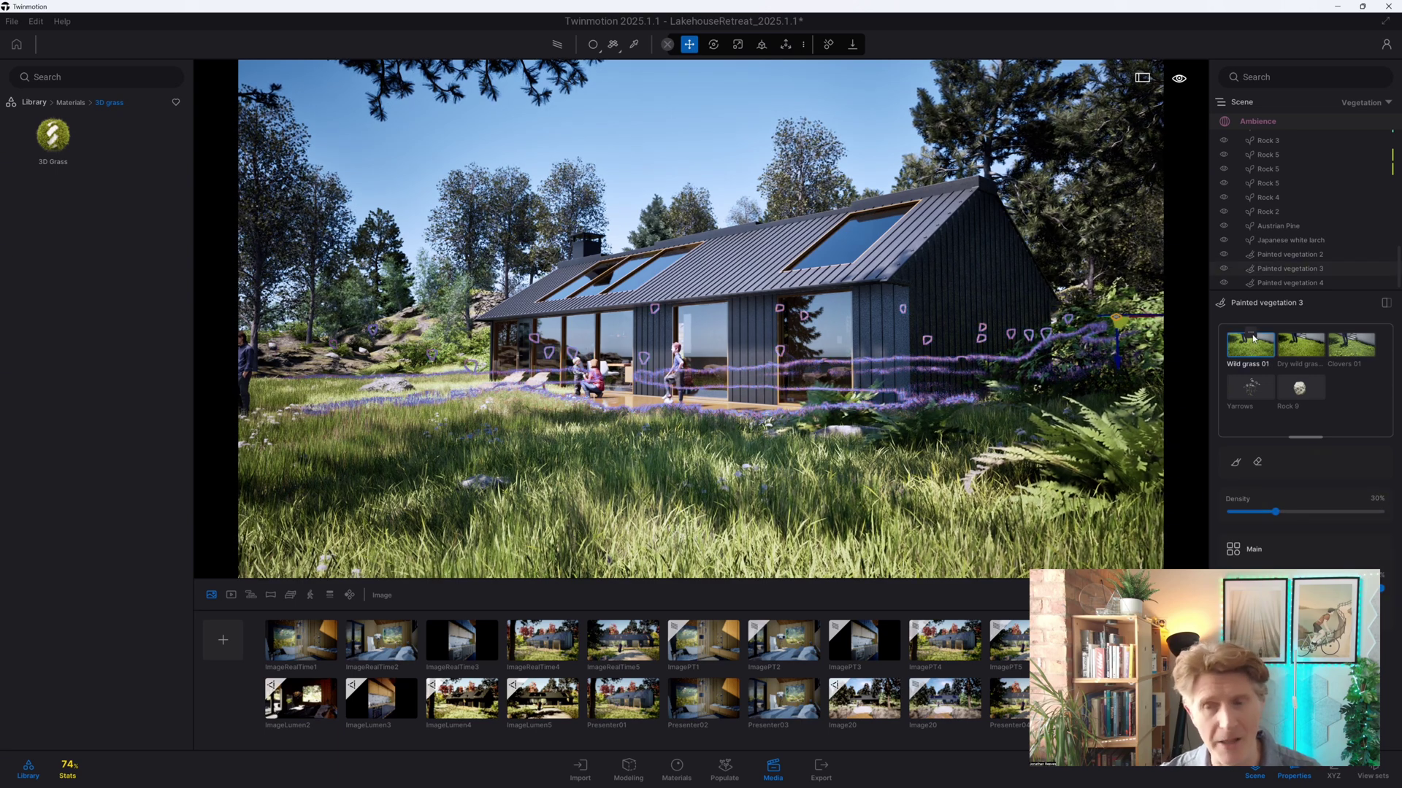
click(1252, 337)
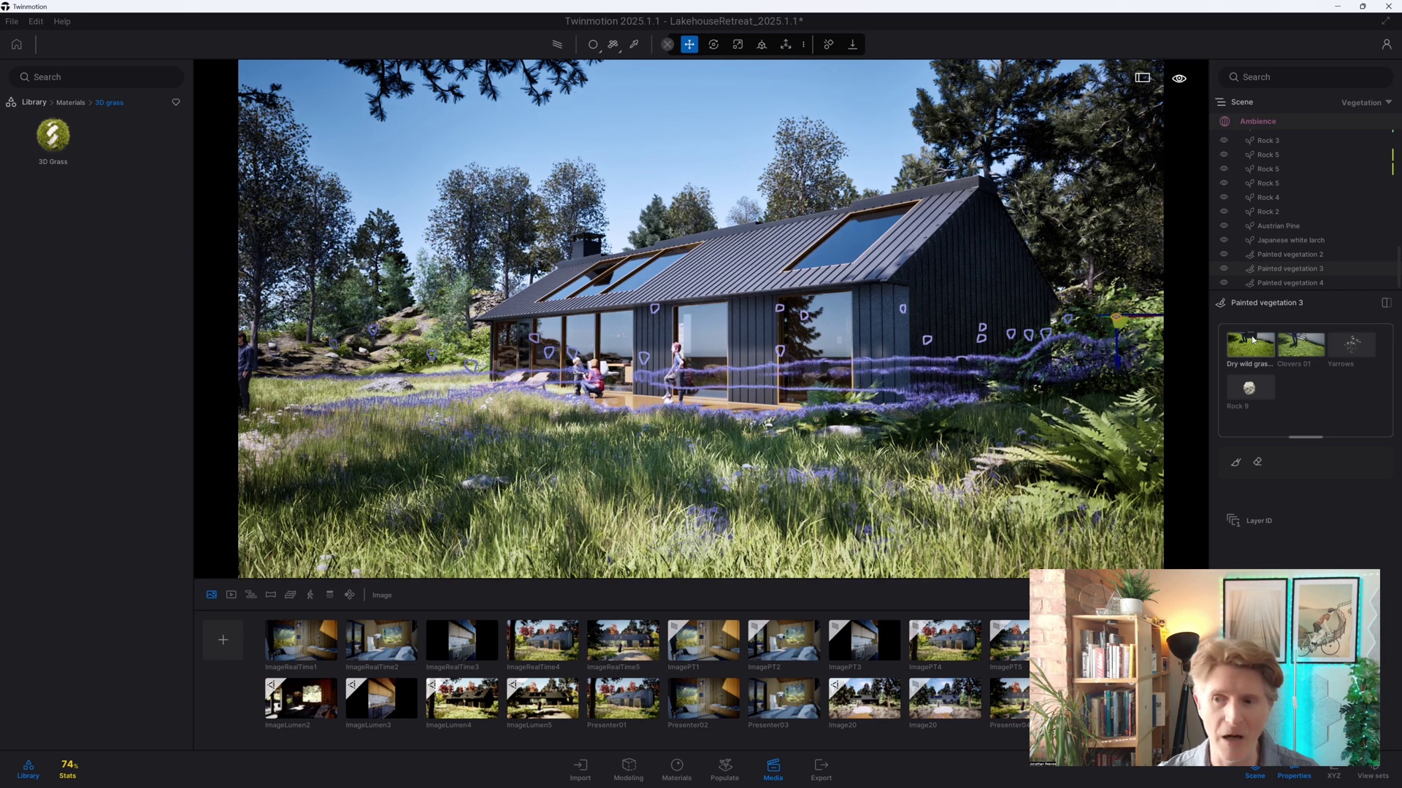
click(1250, 332)
click(1256, 357)
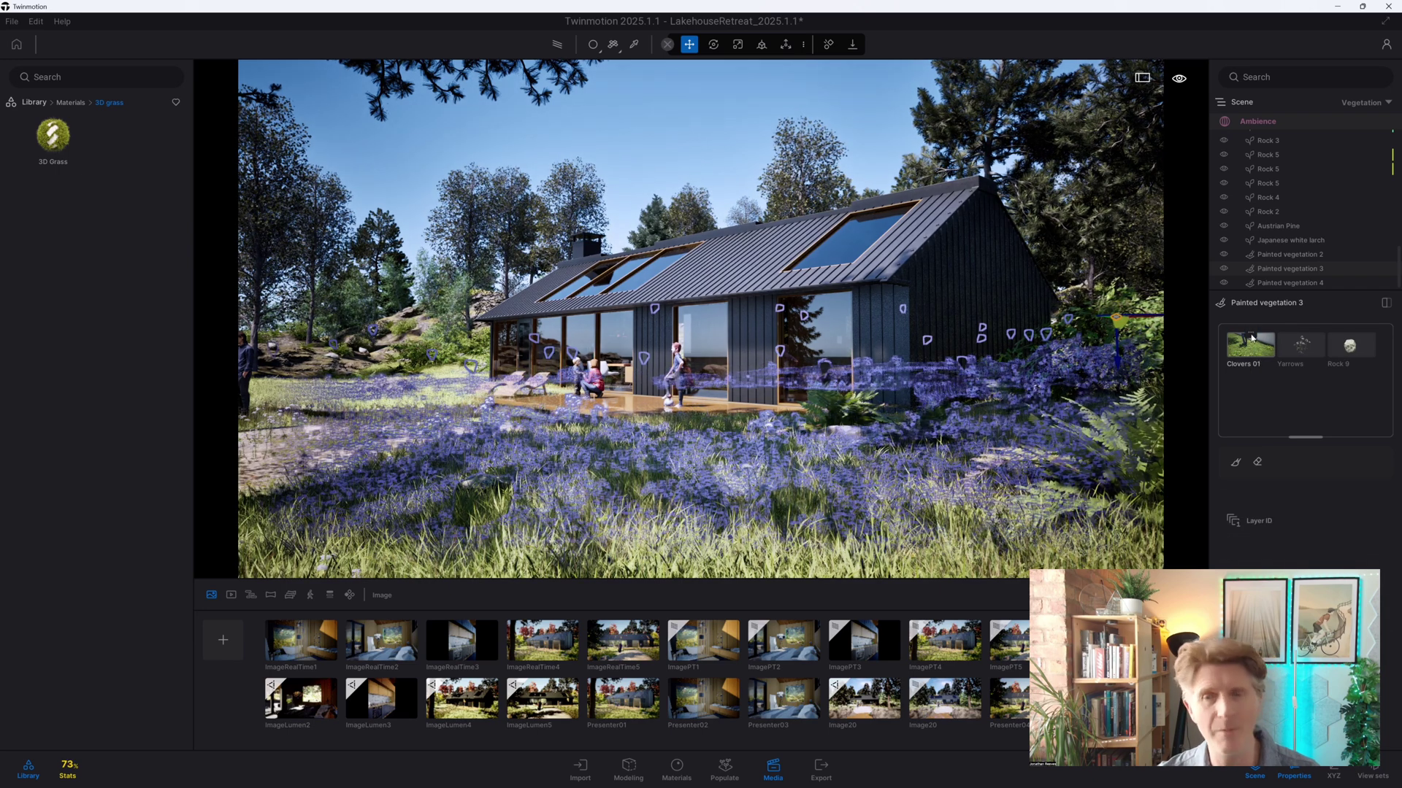
click(1256, 357)
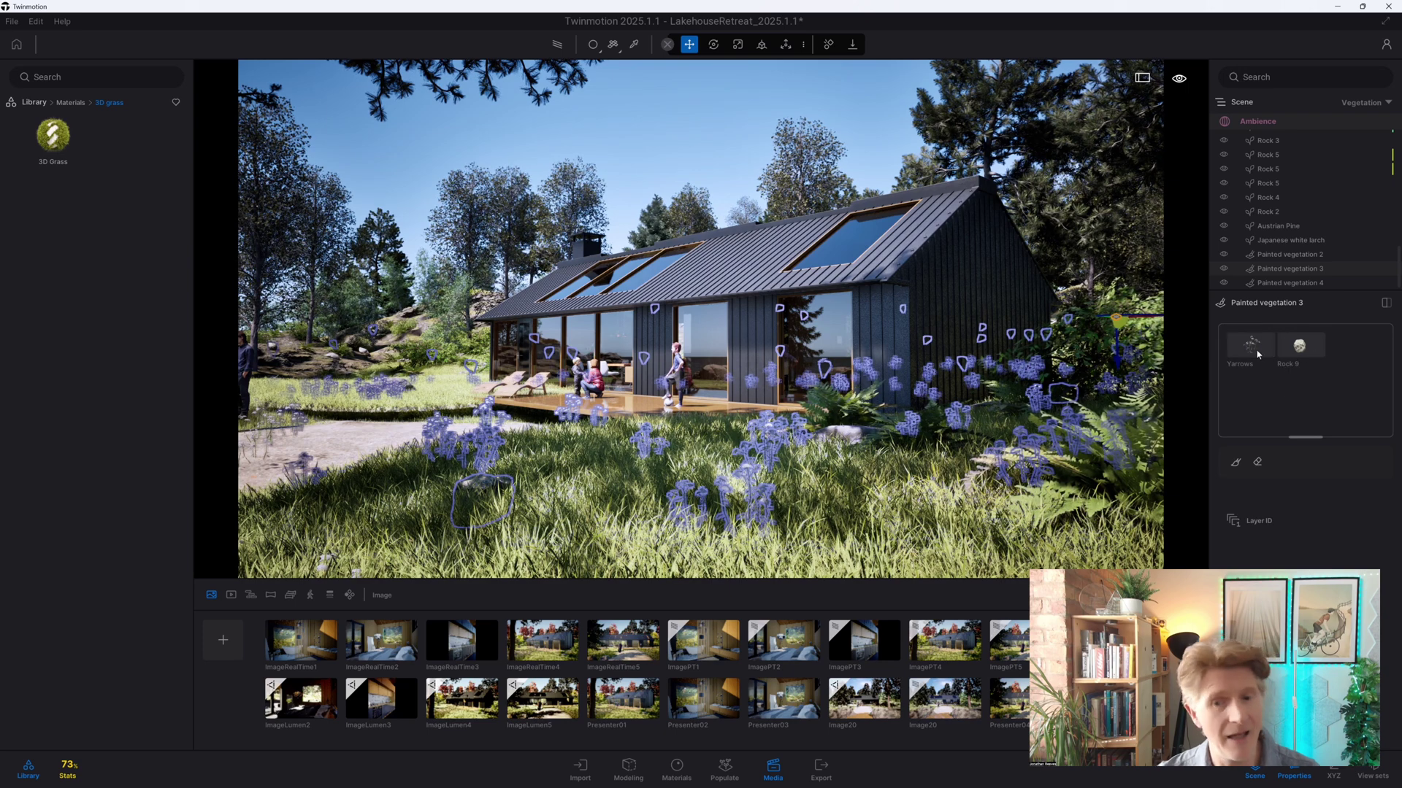
click(1250, 344)
Add Daisies from the library's Grass and flowers vegetation to Painted vegetation 3
click(35, 102)
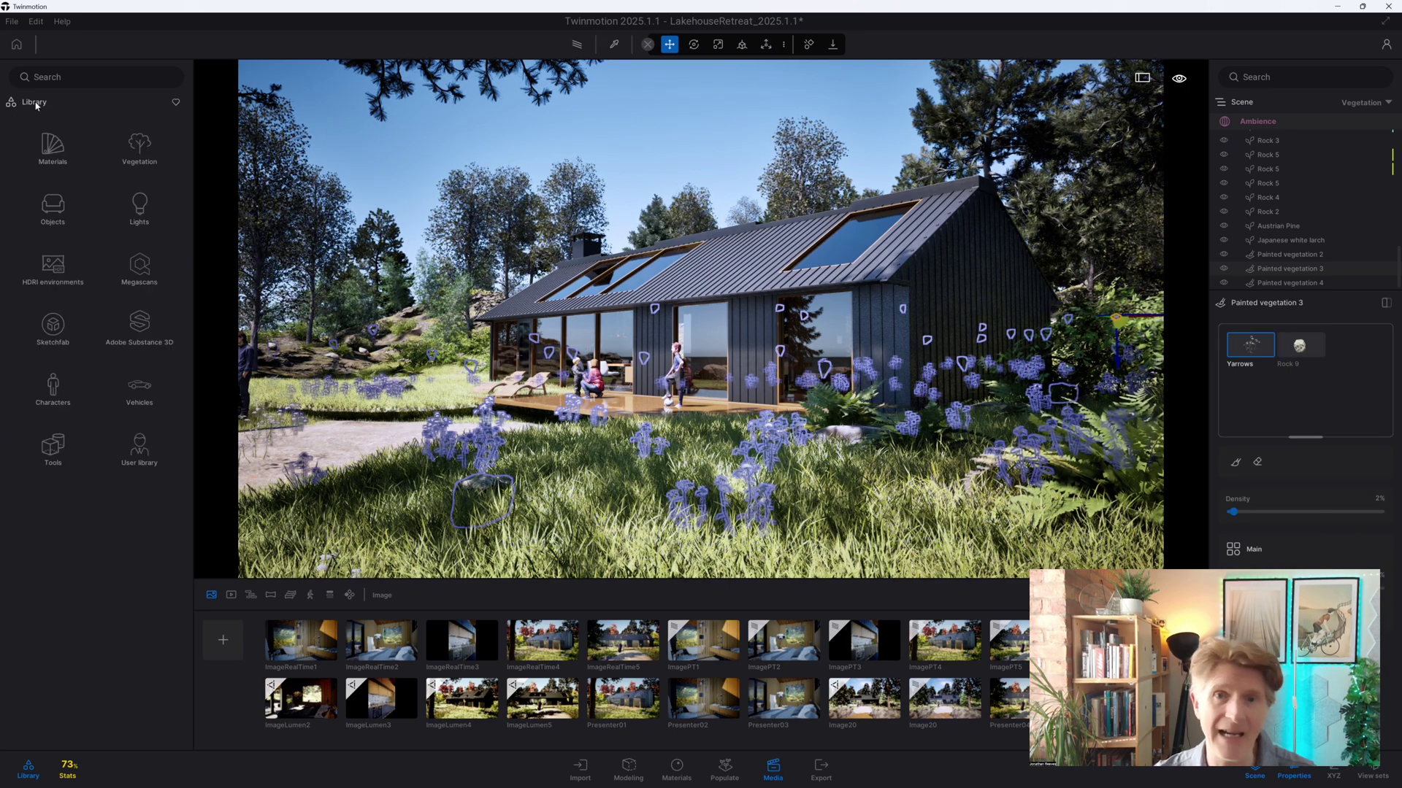
click(136, 150)
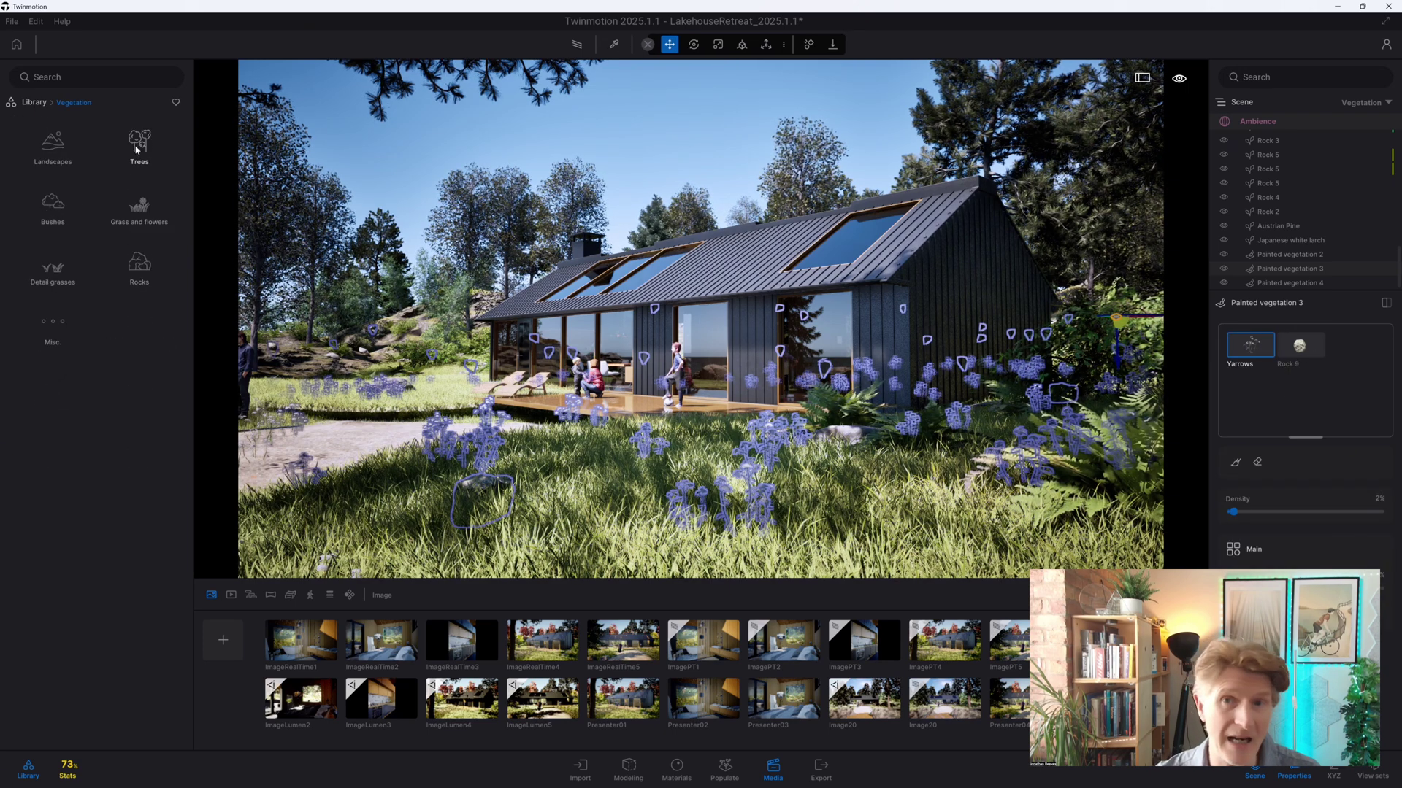
click(134, 210)
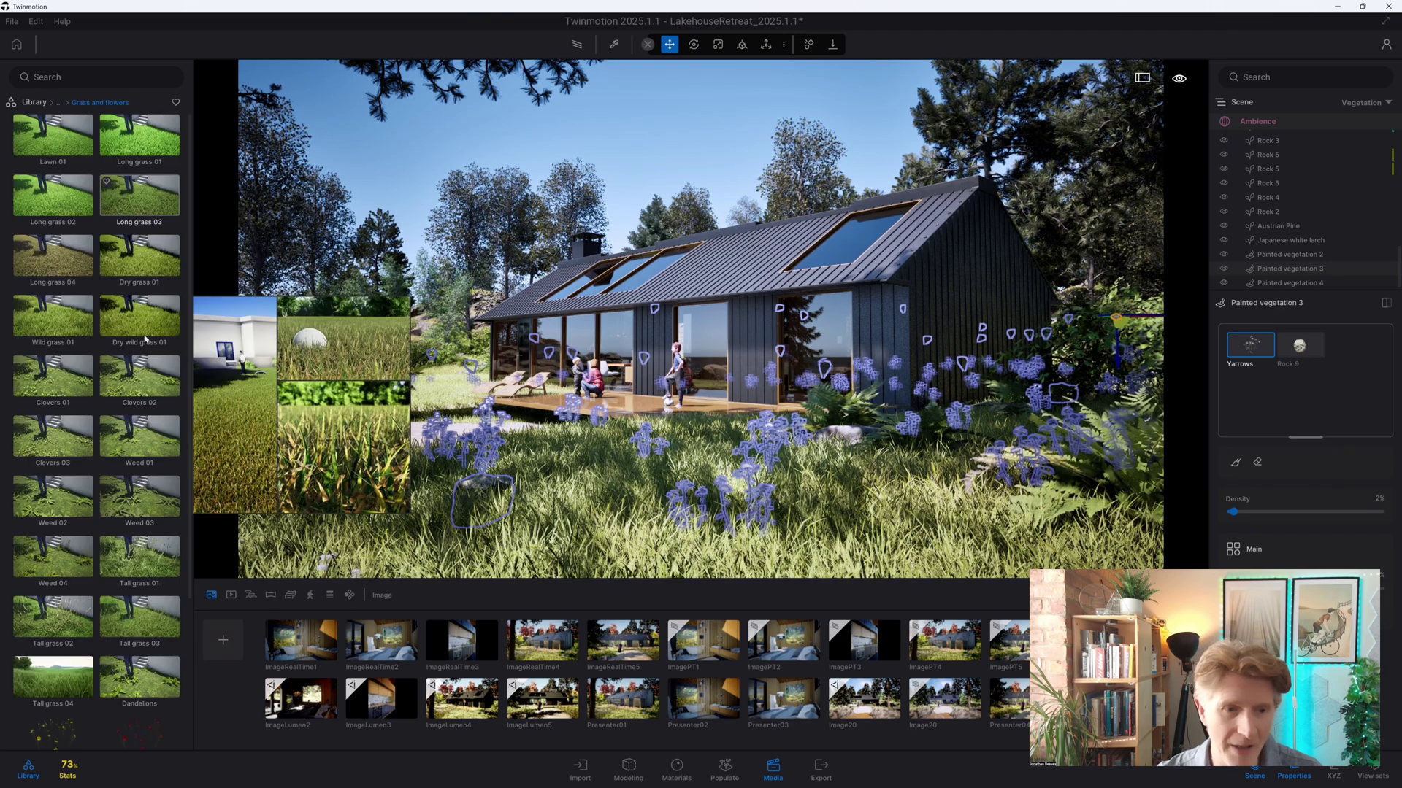
scroll(68, 642, down, 3)
scroll(67, 694, down, 1)
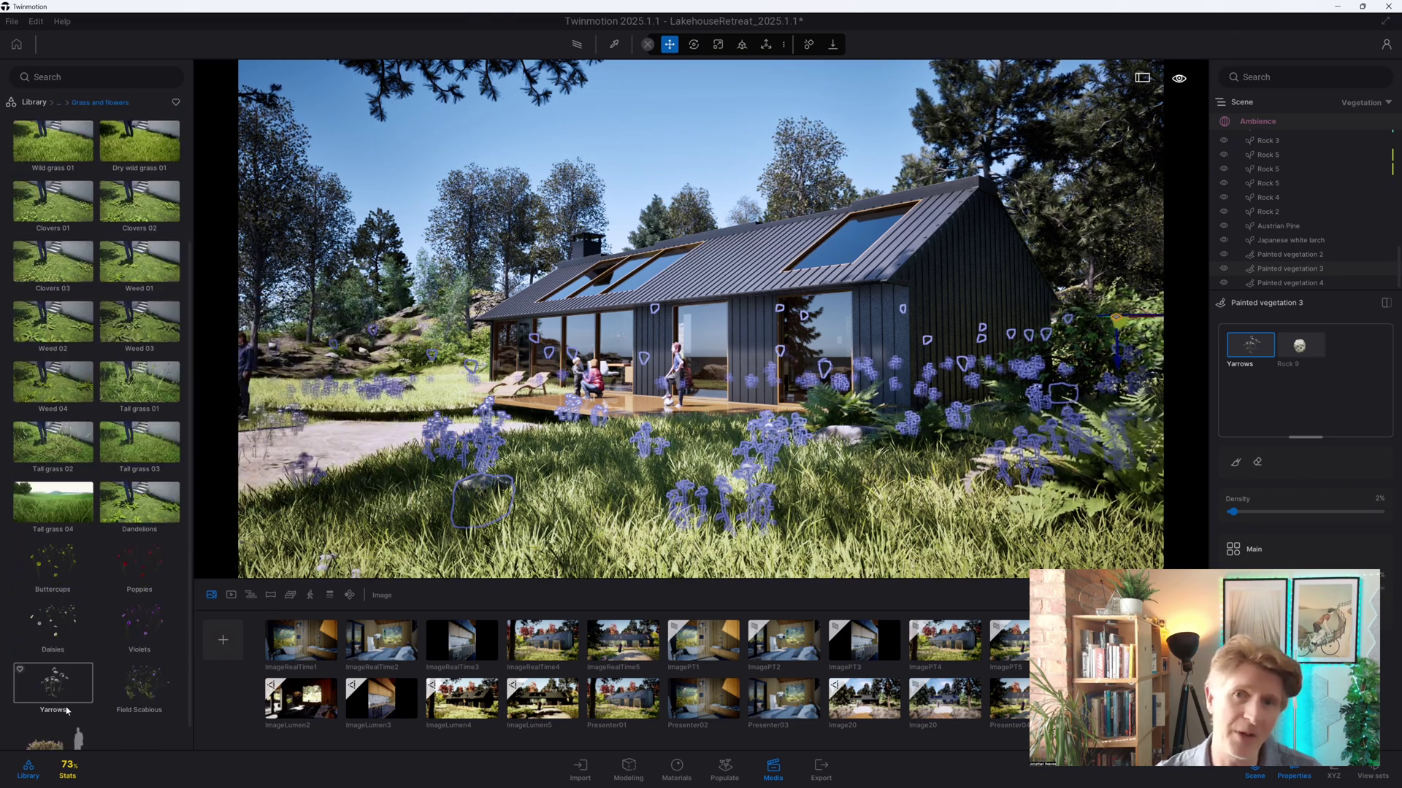
mouse_move(53, 690)
mouse_down()
mouse_move(45, 611)
mouse_move(1268, 400)
mouse_up()
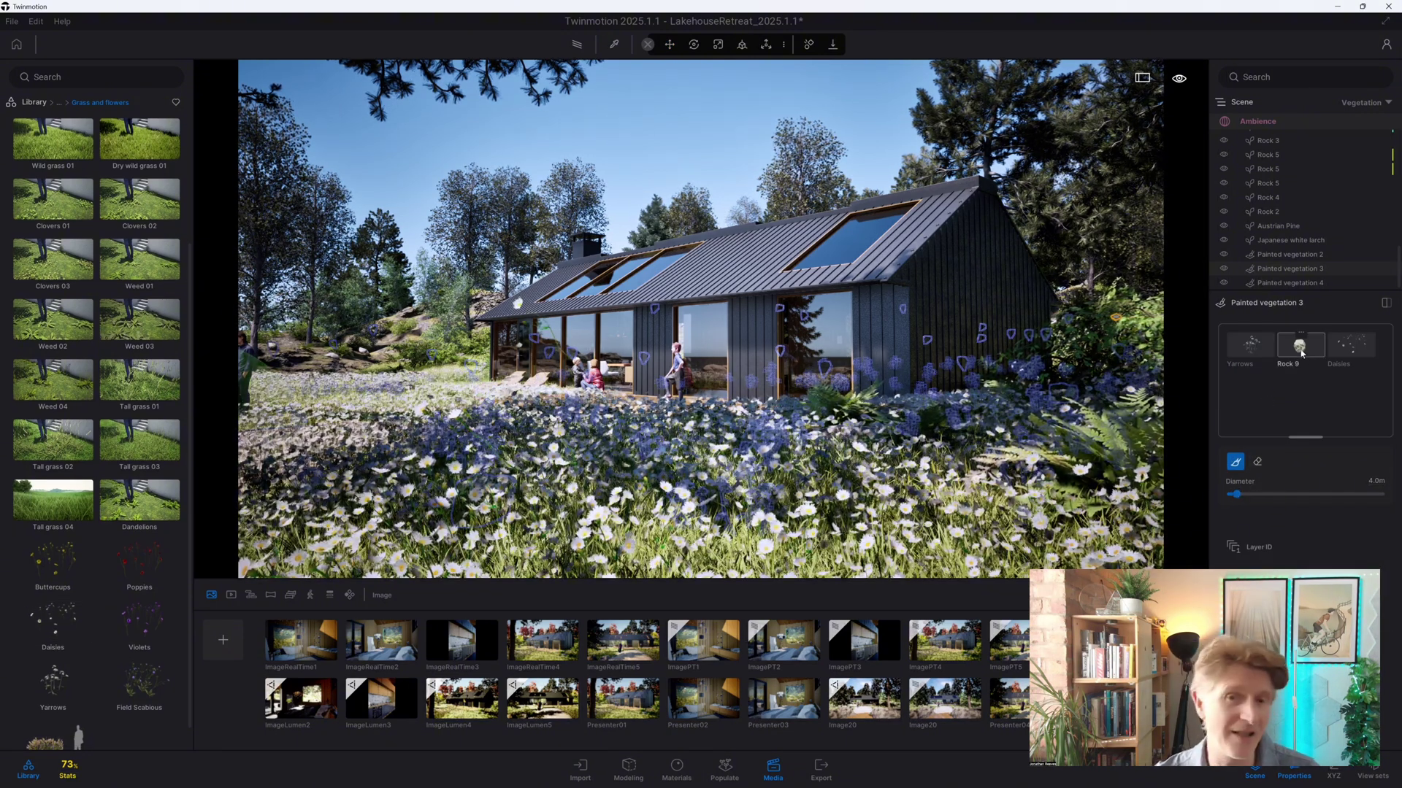
Reduce the density of the Daisies in Painted vegetation 3 to 0% and view the lawn and path
click(1350, 345)
drag(1259, 509, 1219, 514)
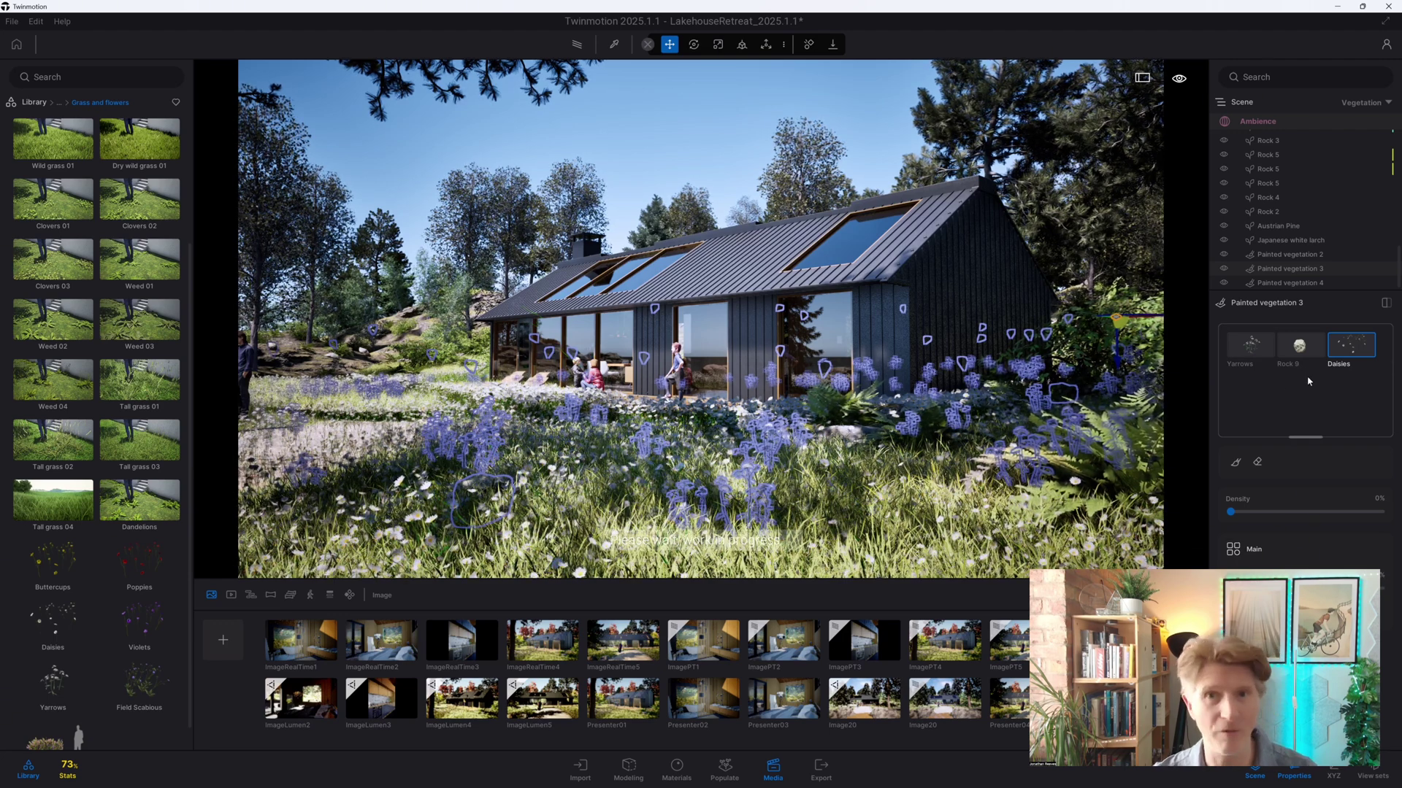
middle_drag(898, 418, 844, 423)
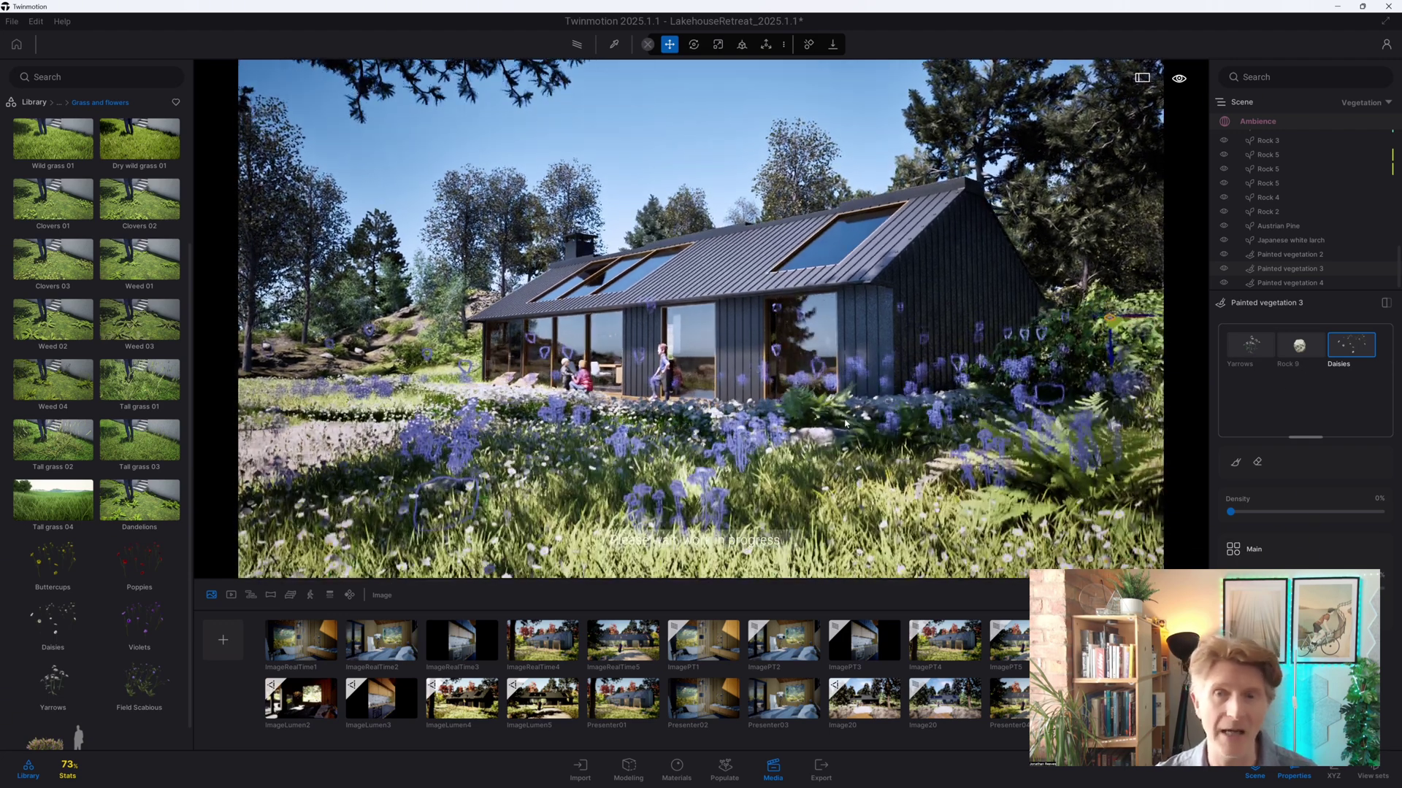
right_drag(845, 424, 763, 427)
middle_drag(763, 428, 763, 398)
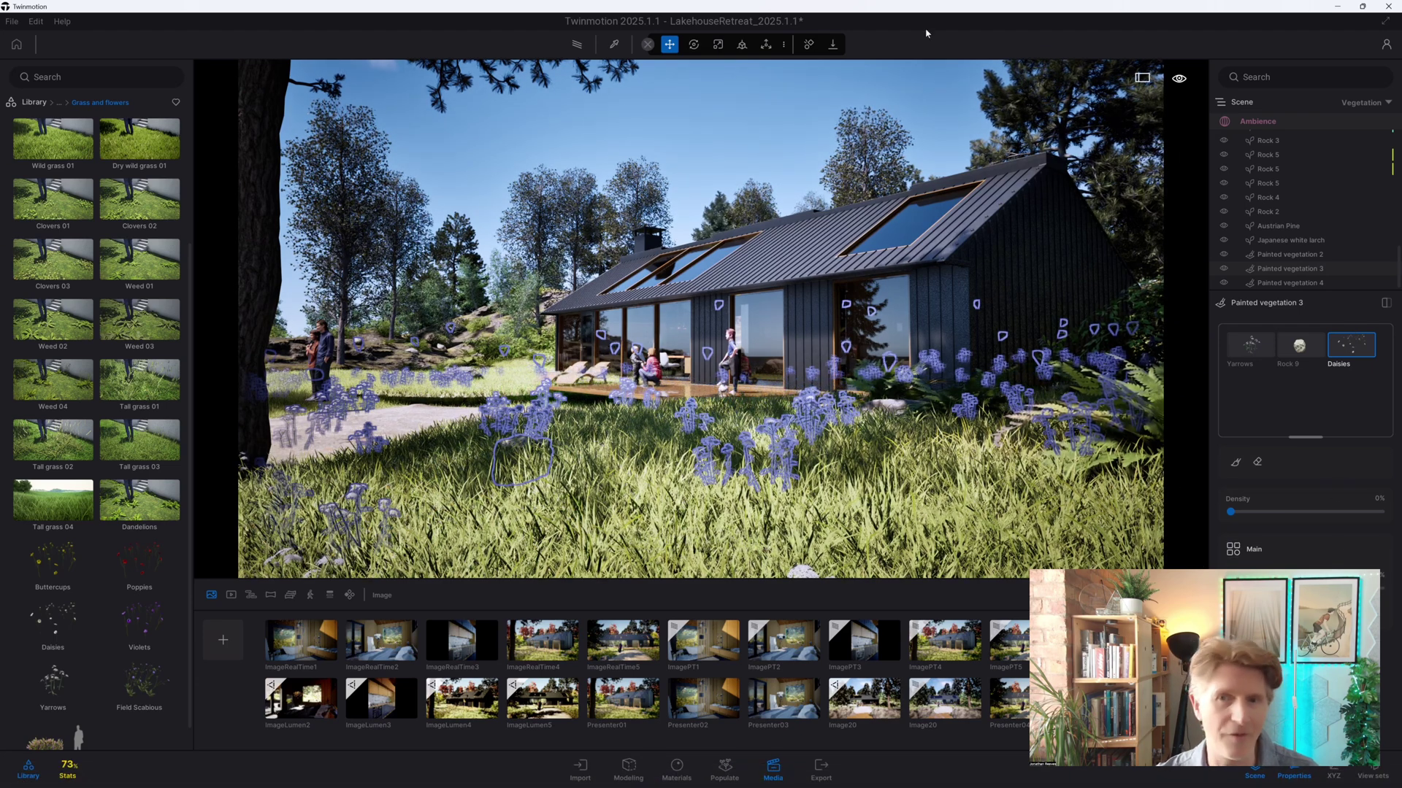
Pick the lawn's 3D Grass material, change its tint to a brighter mid green and reduce its Color variation to 0.2
key(t)
click(634, 520)
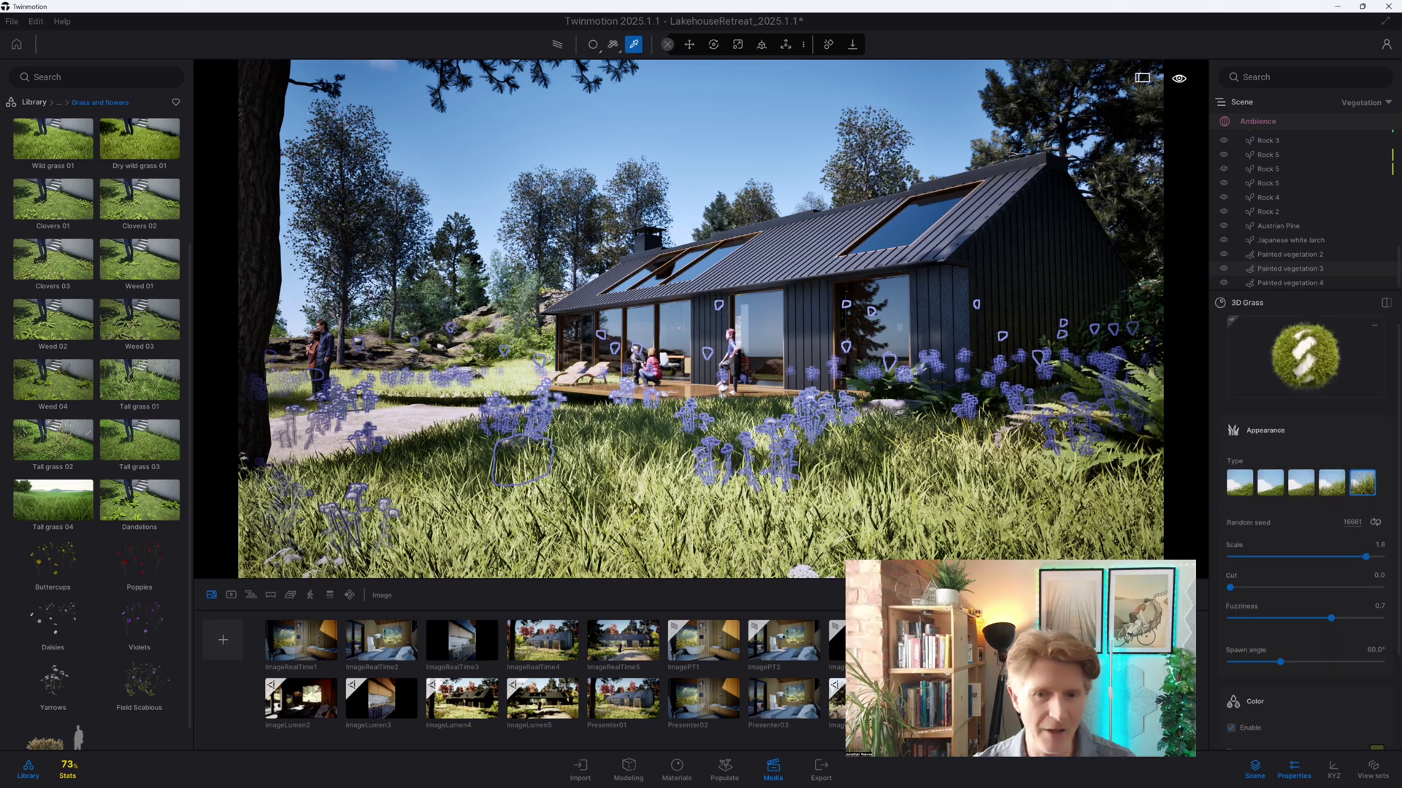
scroll(1307, 584, down, 3)
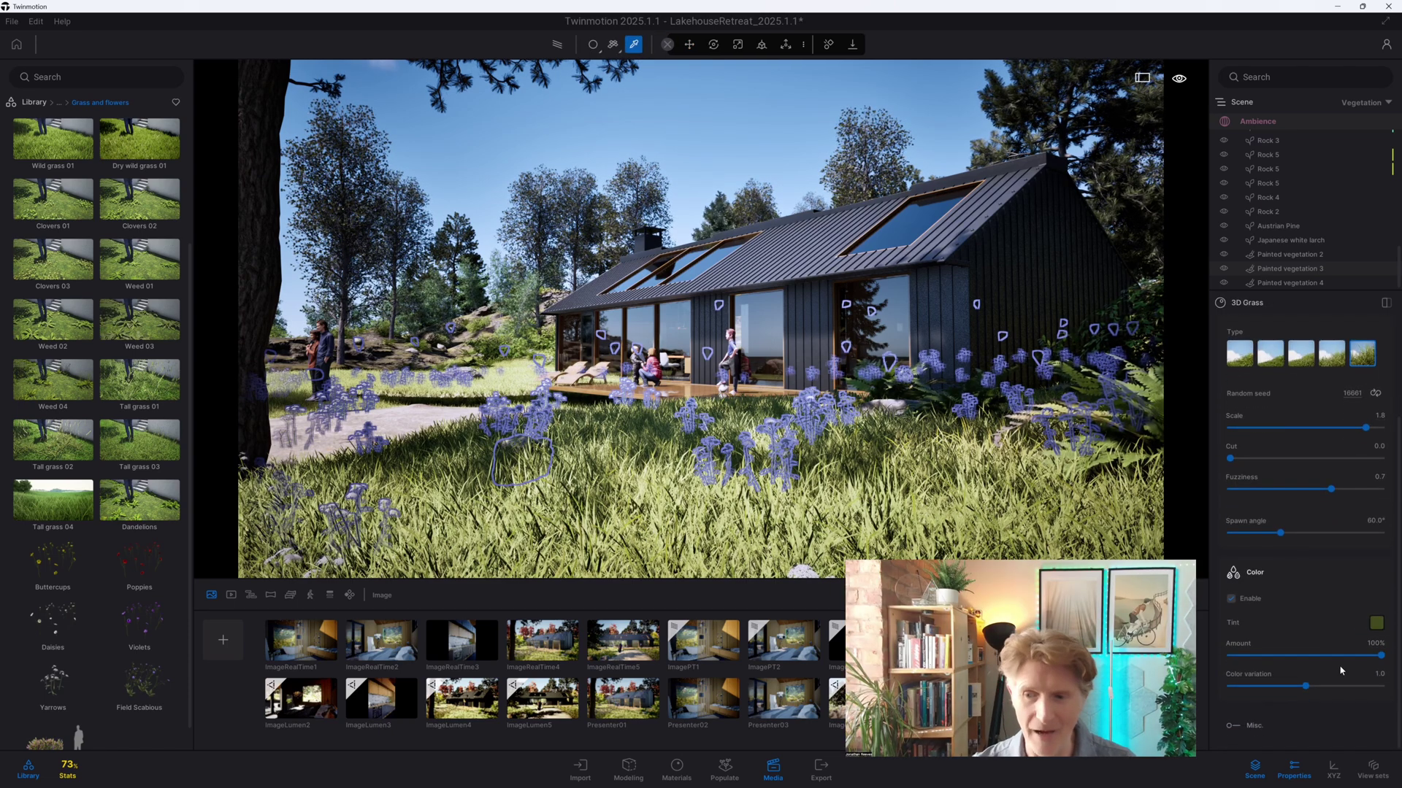
click(1376, 622)
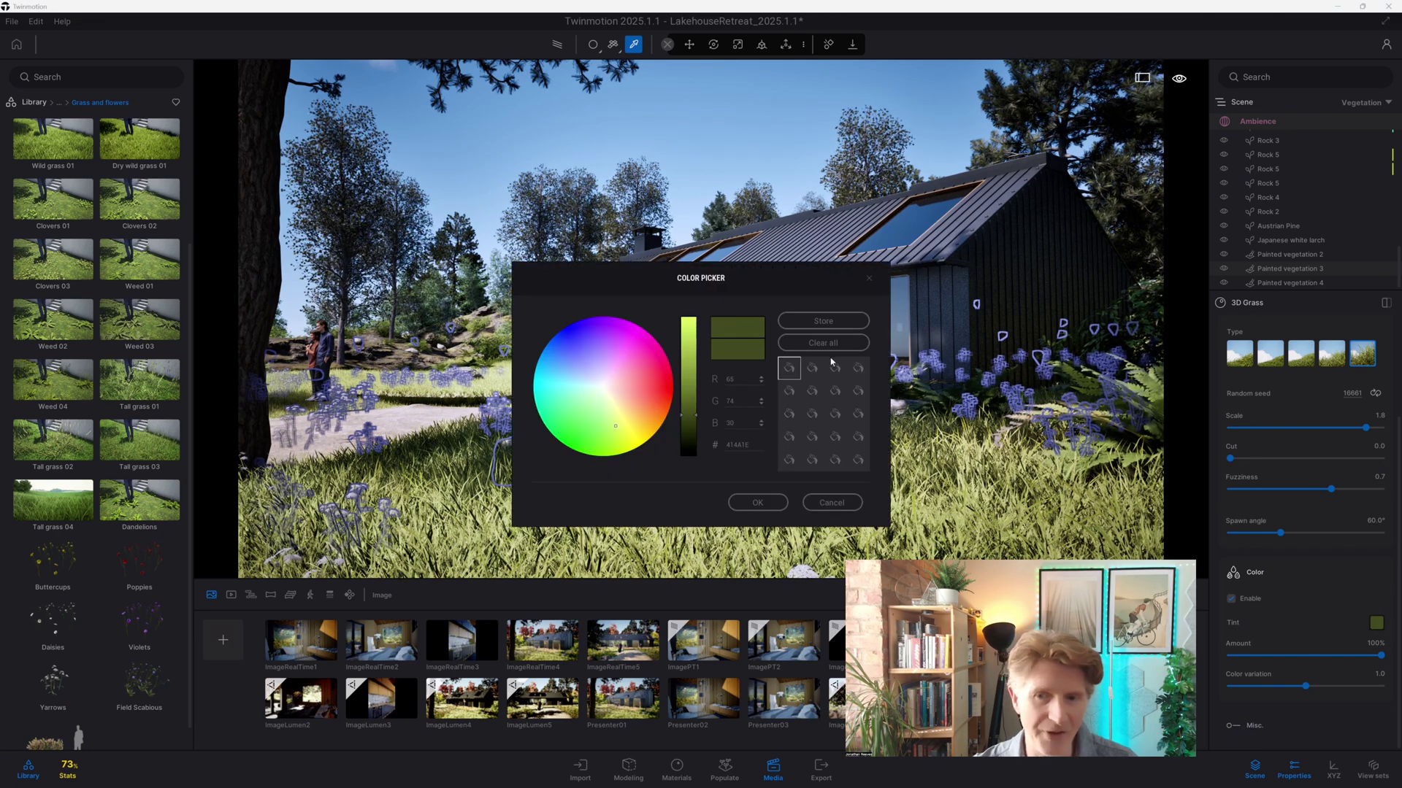
drag(736, 281, 1046, 225)
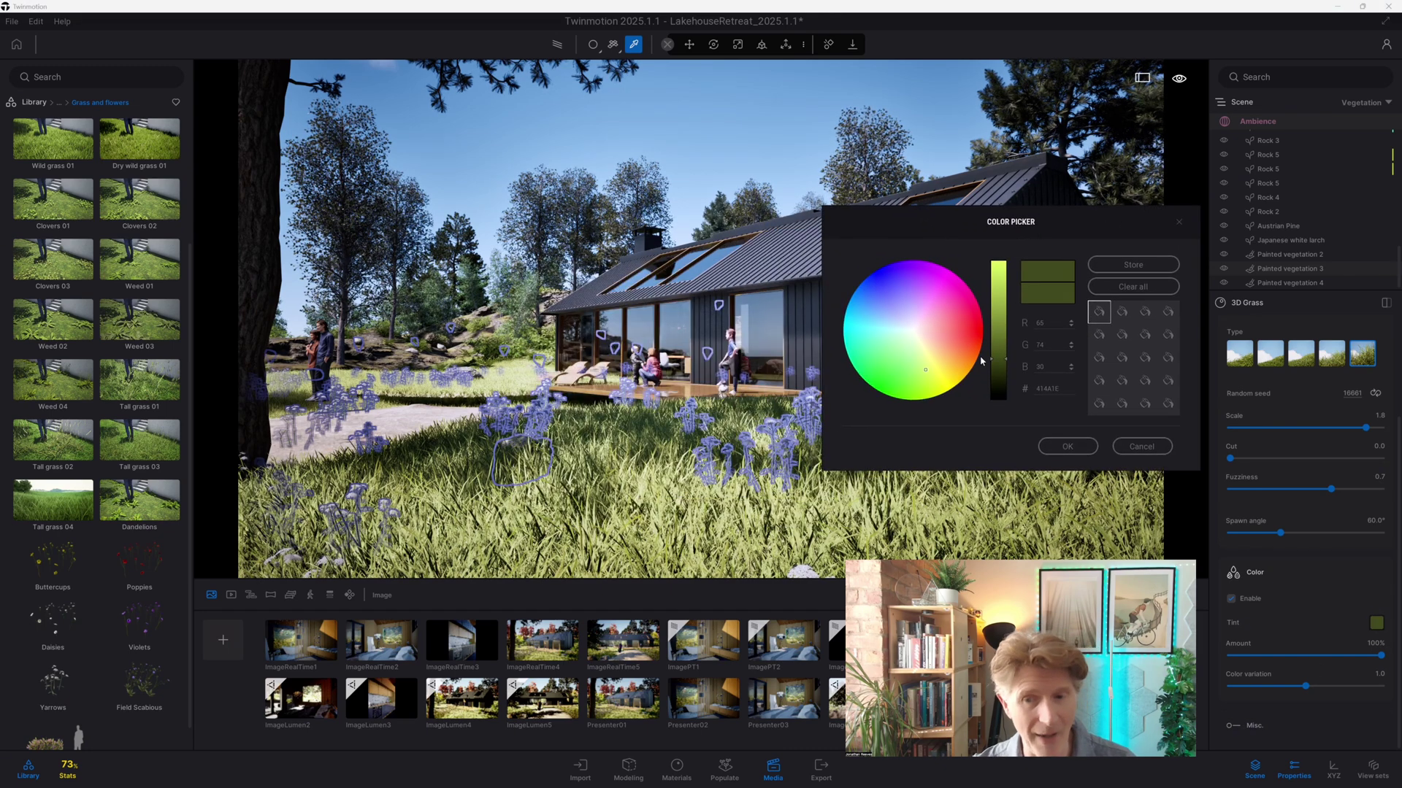
click(888, 376)
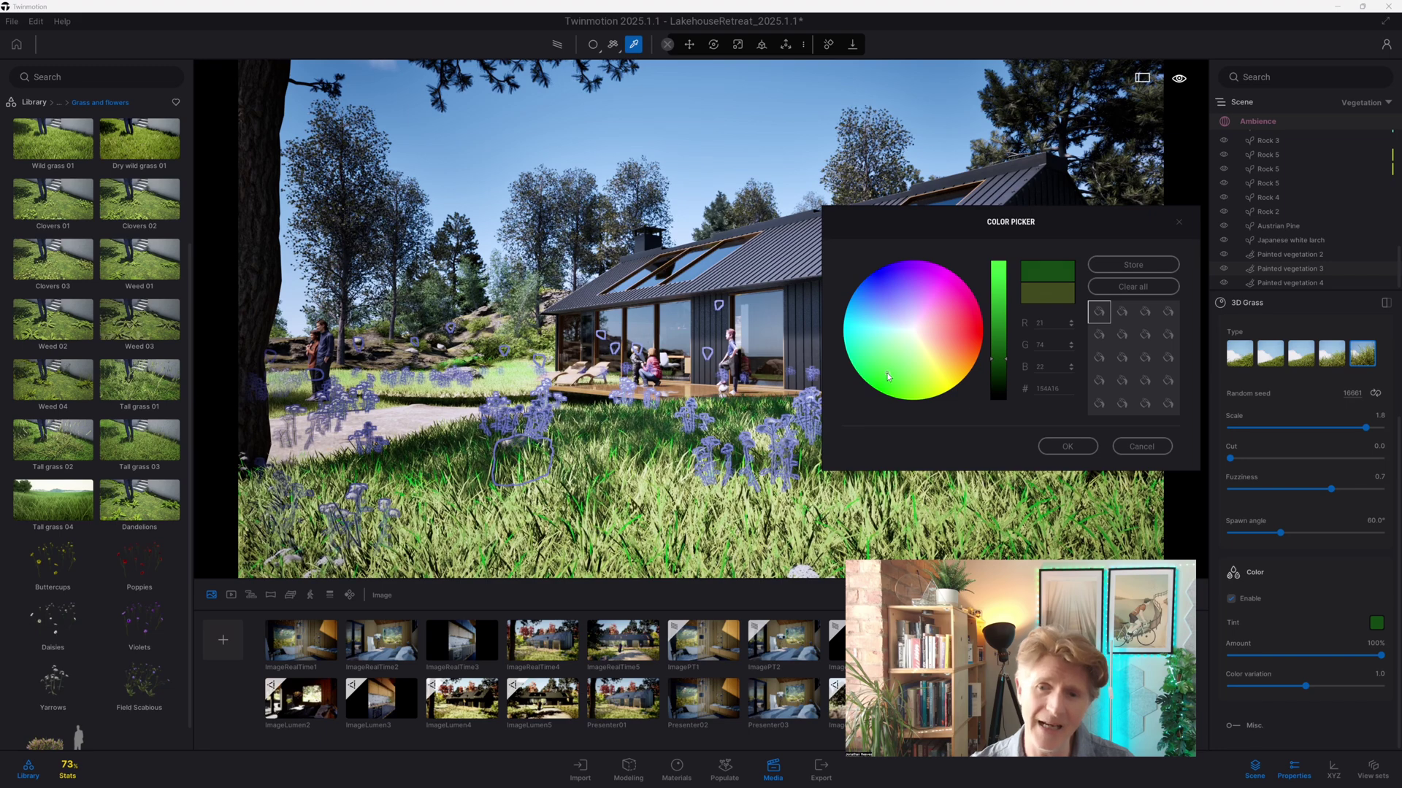
drag(998, 360, 996, 321)
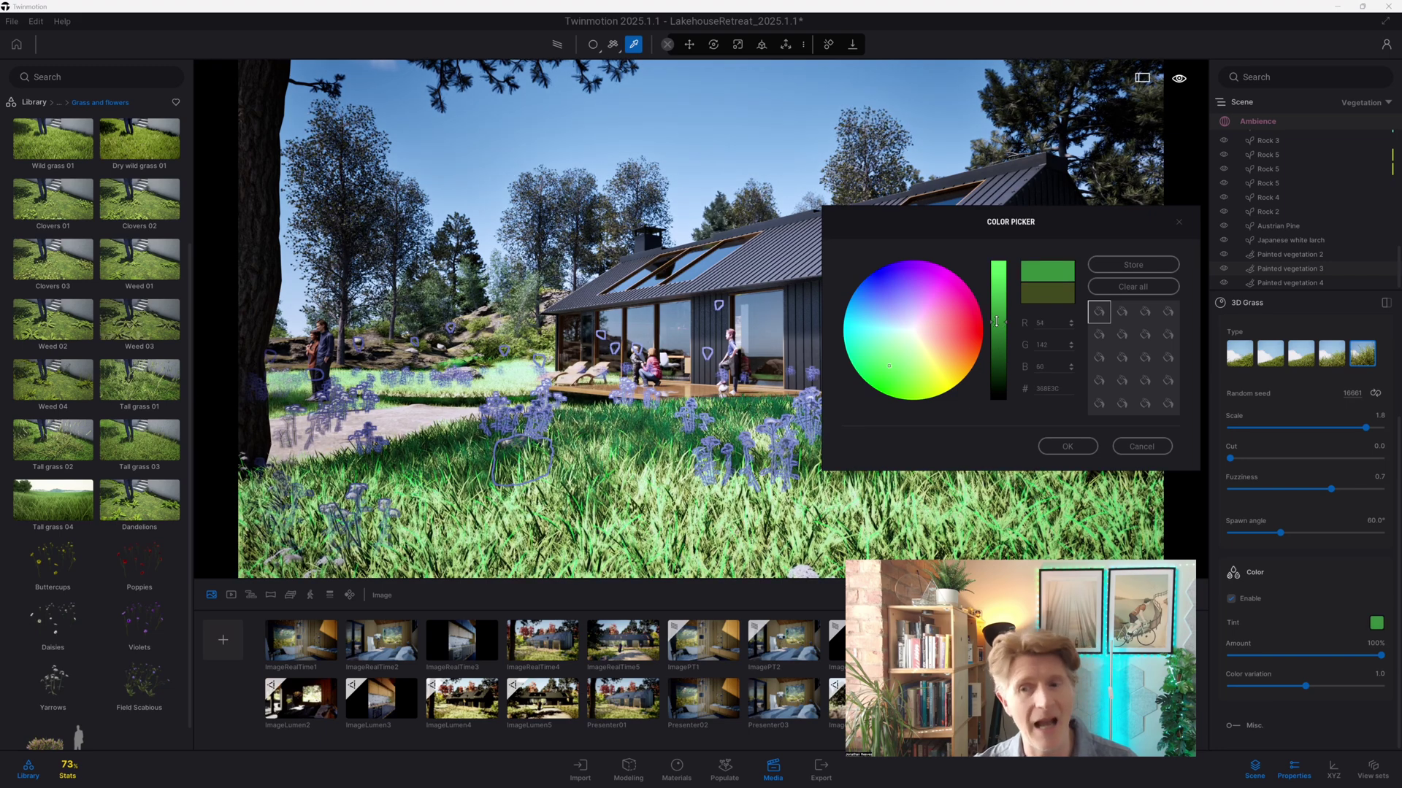
click(898, 377)
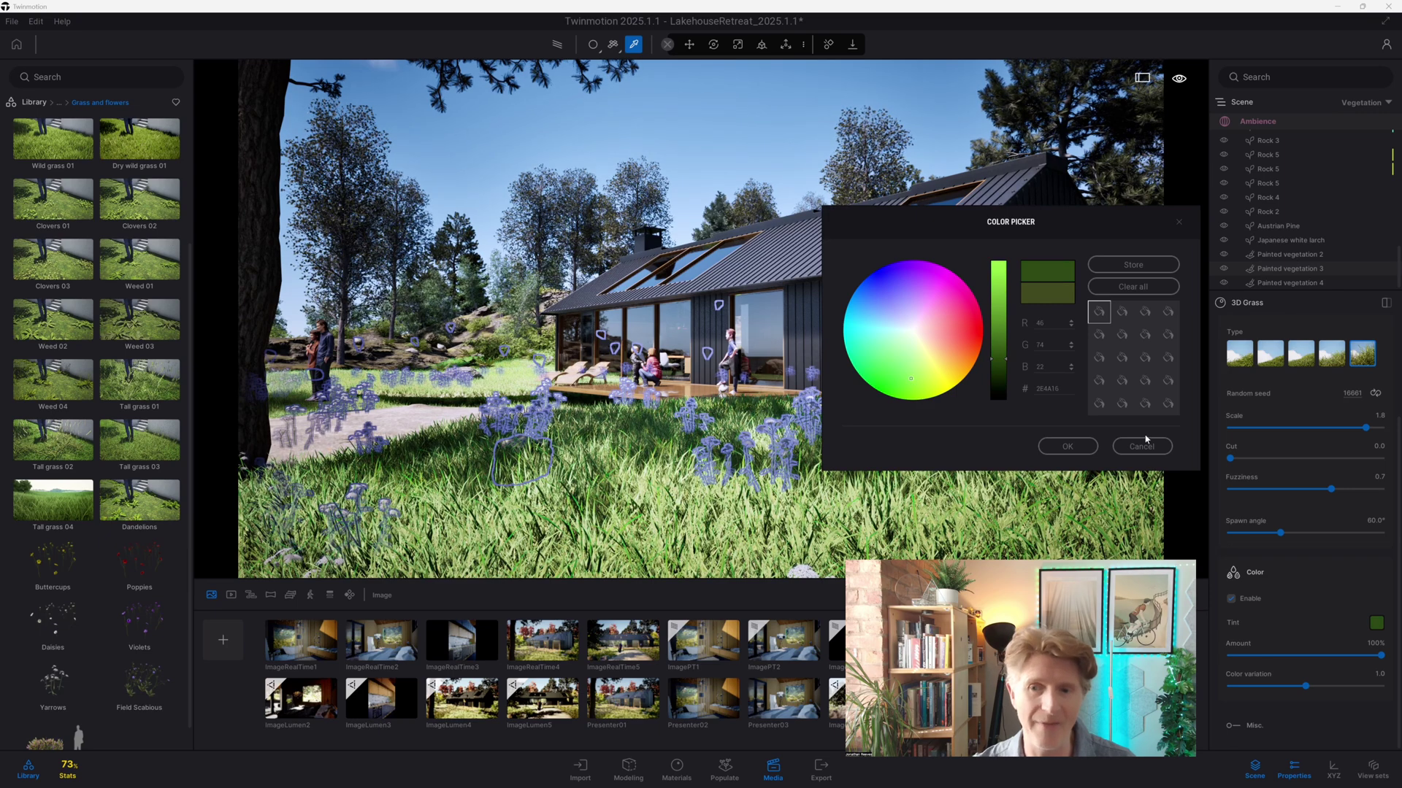
click(1000, 344)
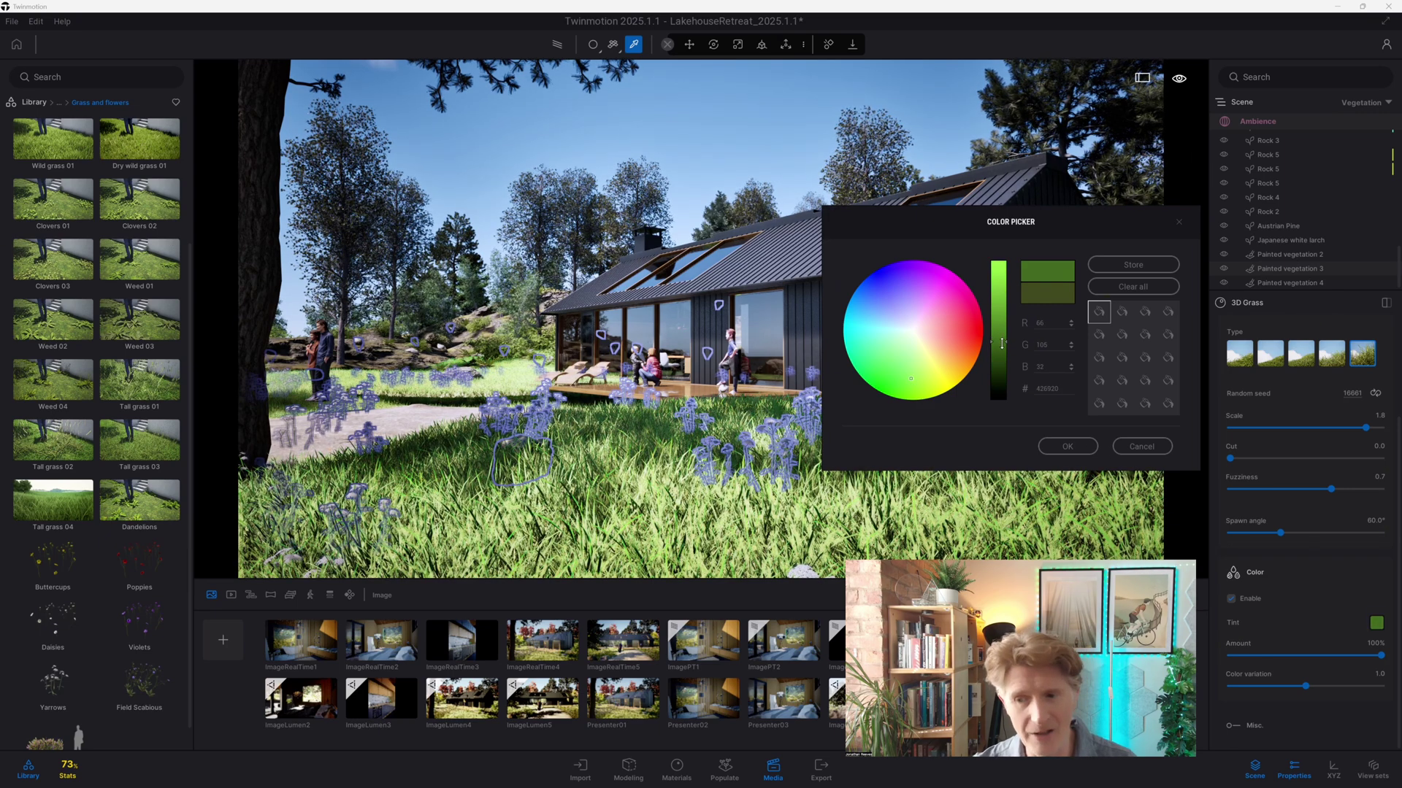
click(1067, 447)
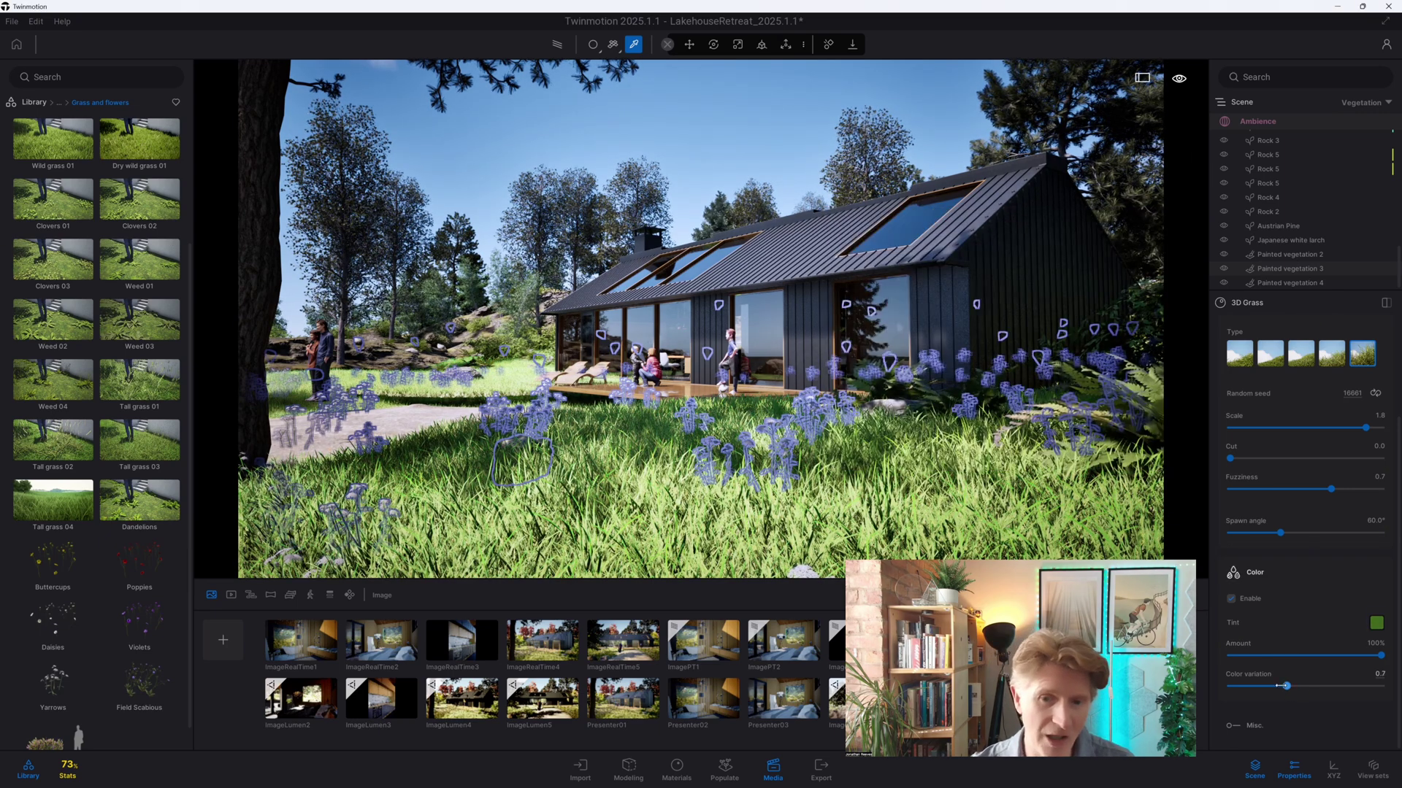
drag(1279, 686, 1244, 688)
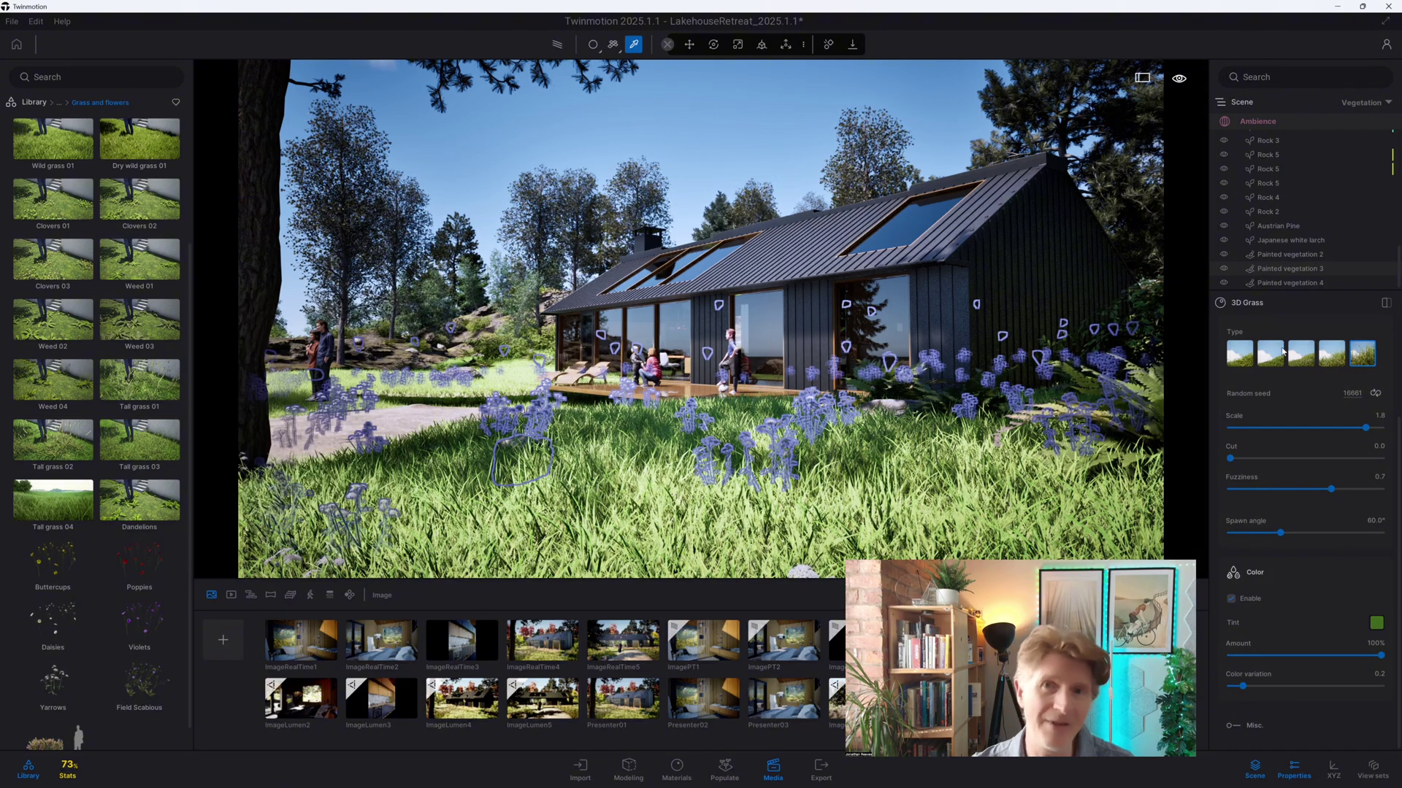
Select the saved Image21 view of the lakehouse, switch on the path tracer and open the export options
click(1331, 211)
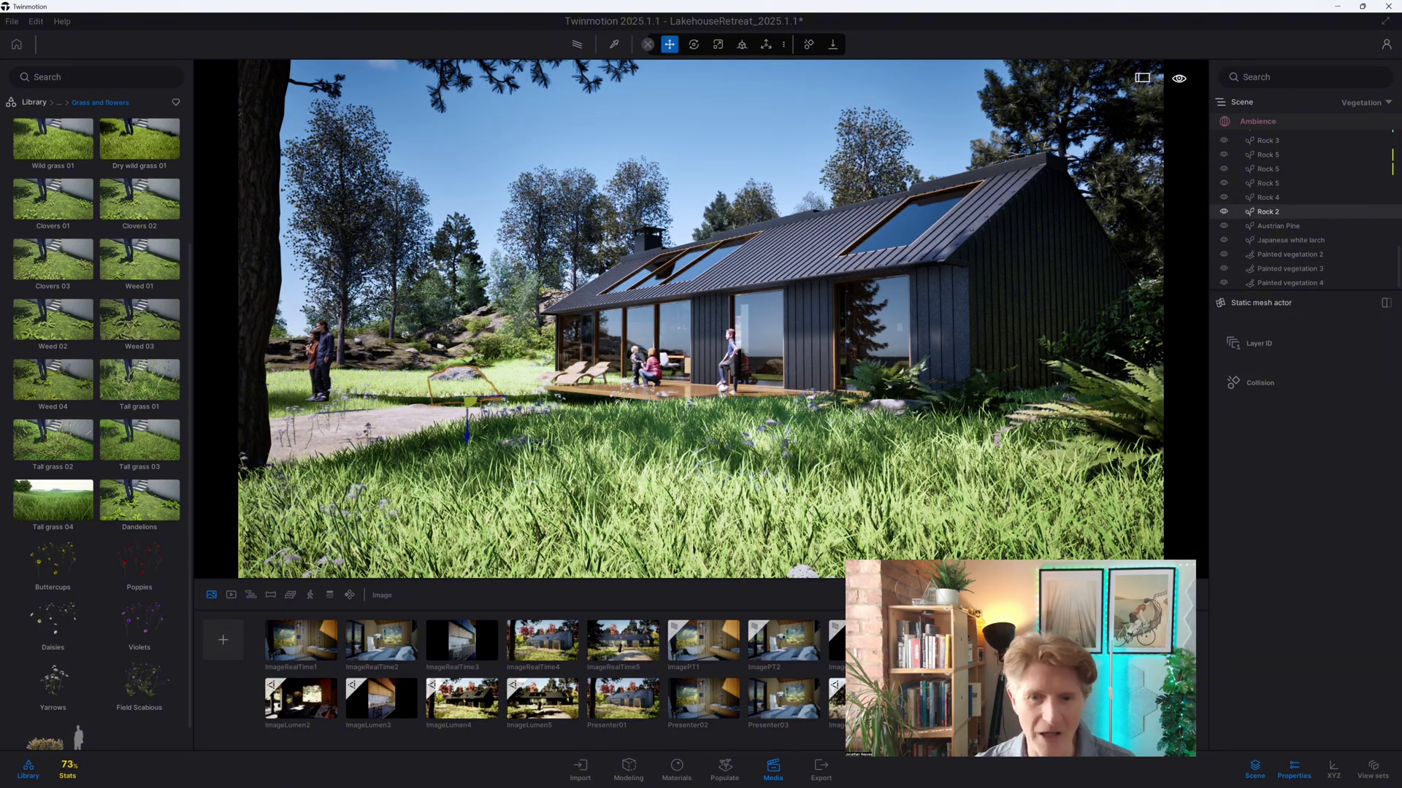
click(1257, 121)
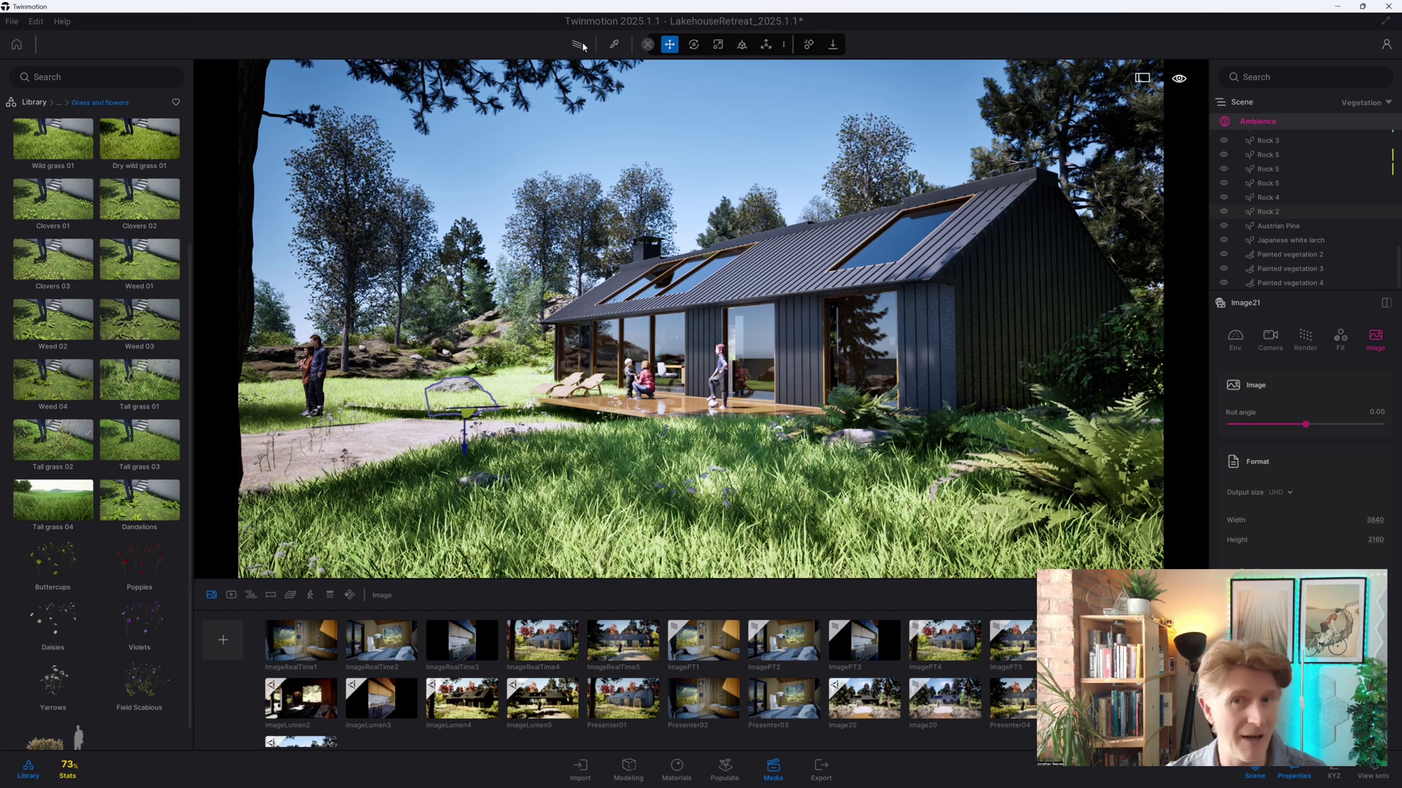
click(299, 740)
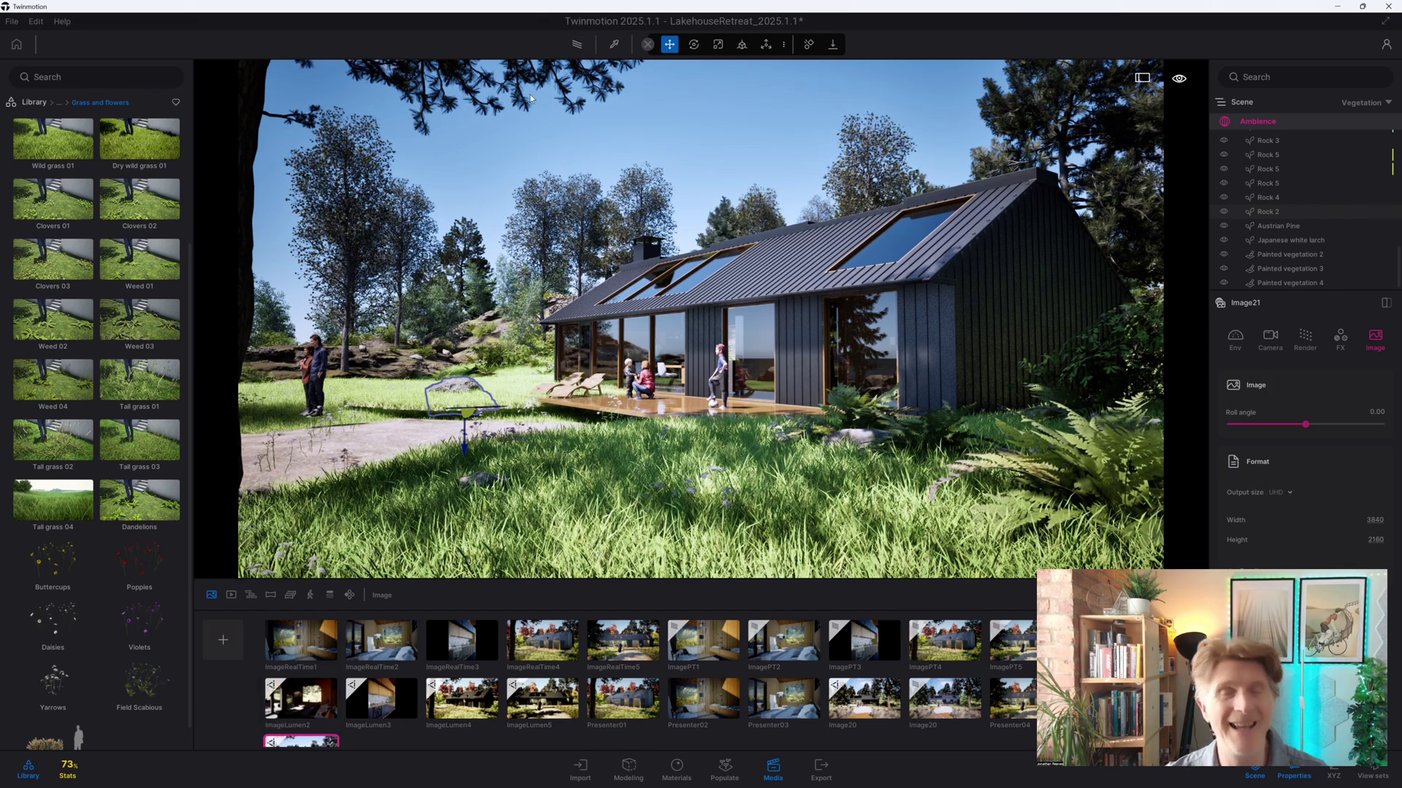
click(578, 44)
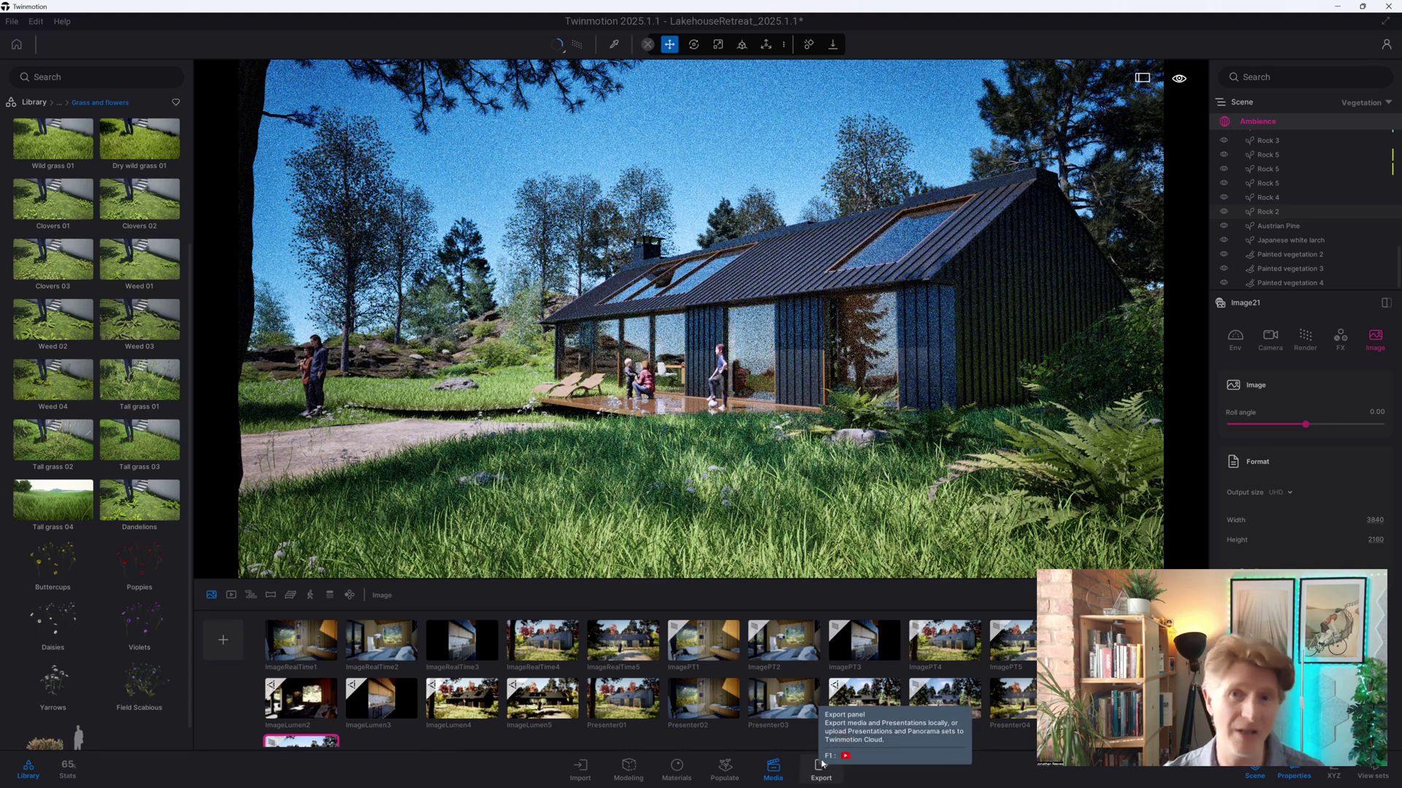
click(822, 765)
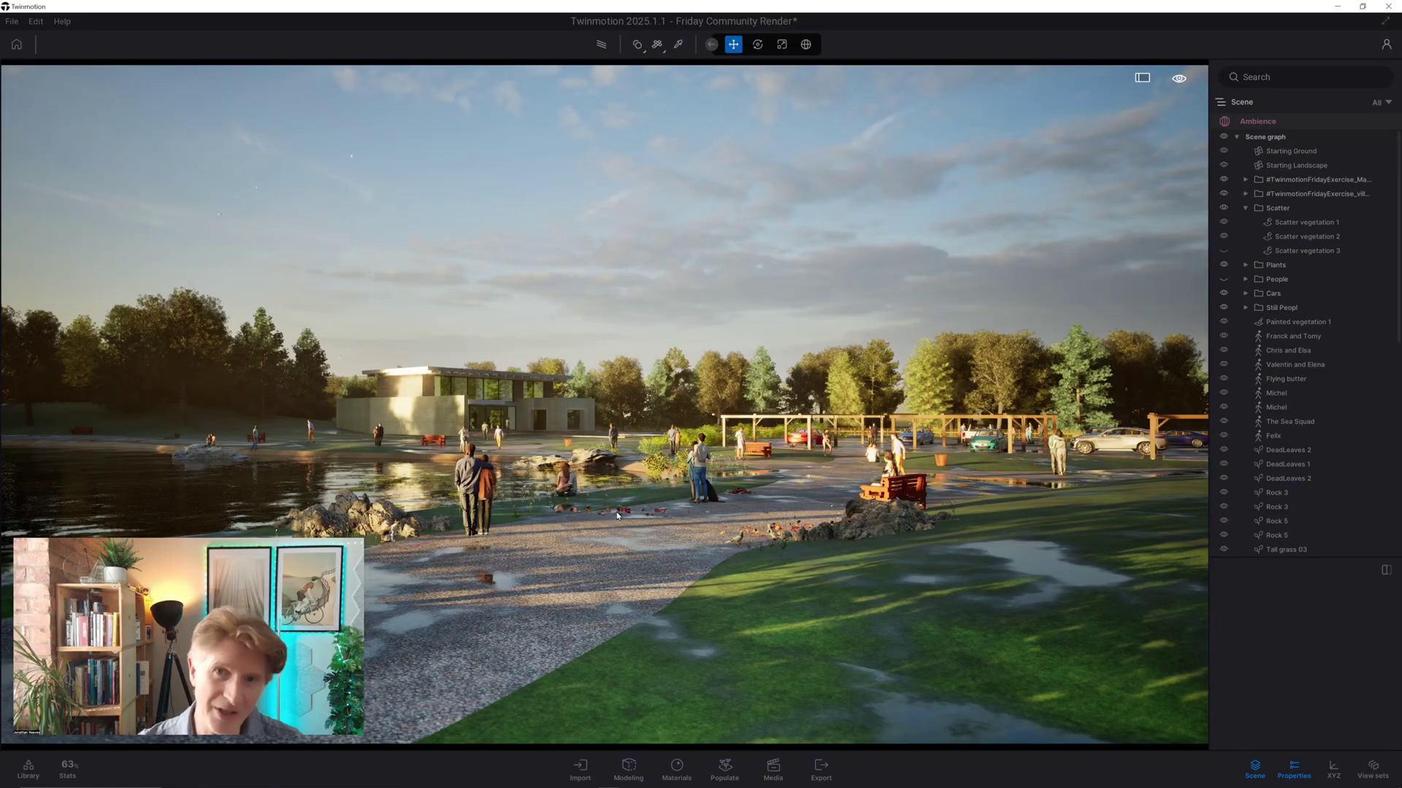
Apply the library's 3D Grass material to the lawn beside the gravel path in the Friday Community Render scene
right_drag(593, 531, 548, 543)
click(28, 768)
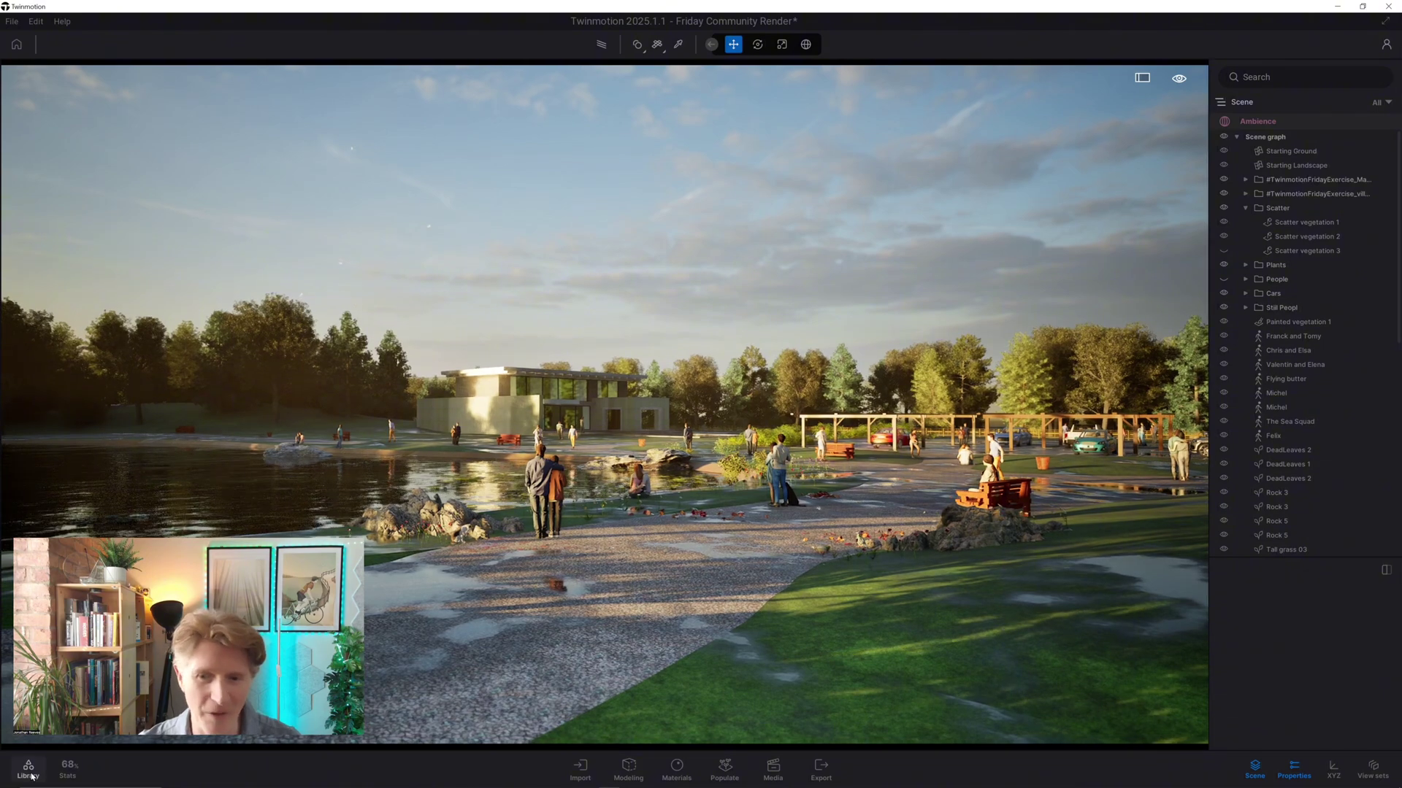
drag(52, 135, 911, 628)
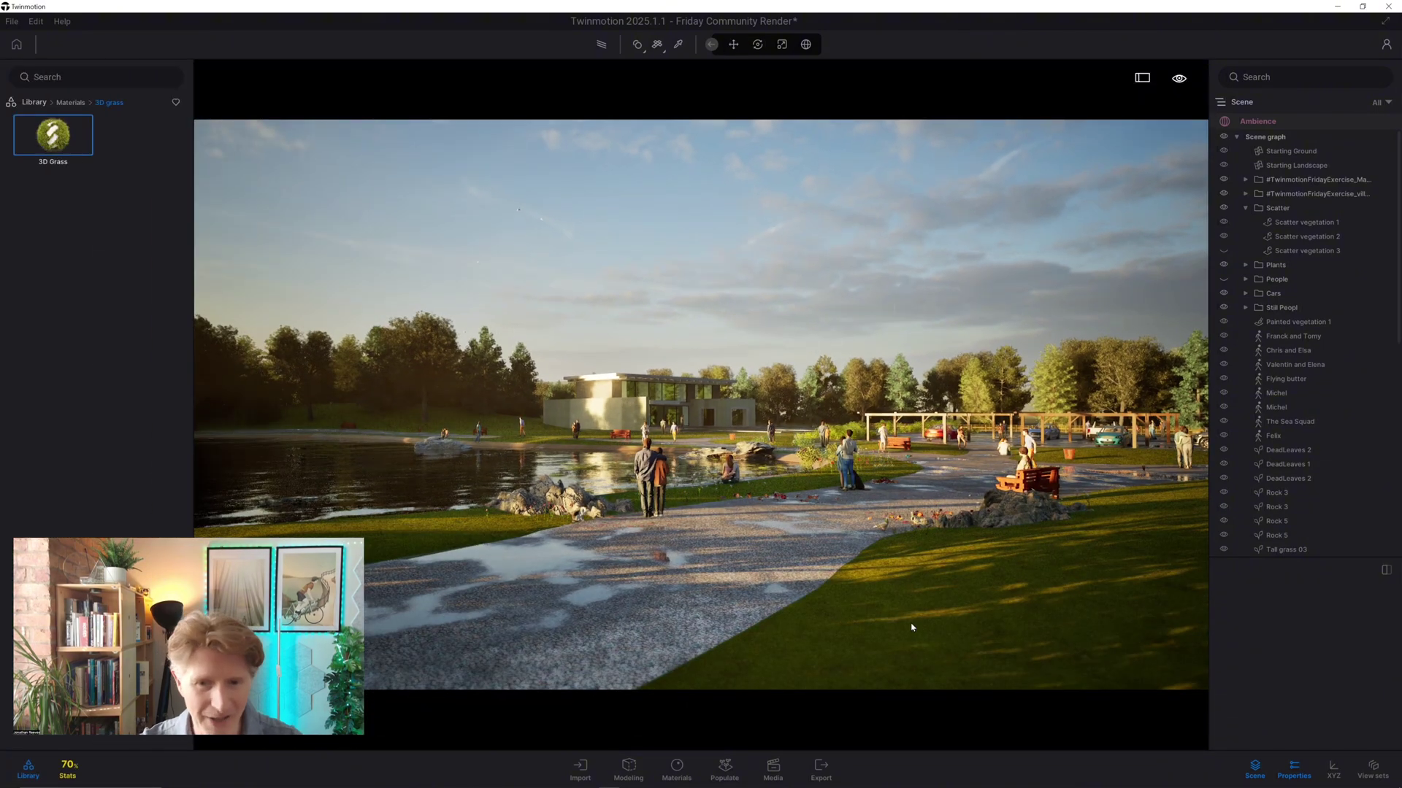
click(28, 769)
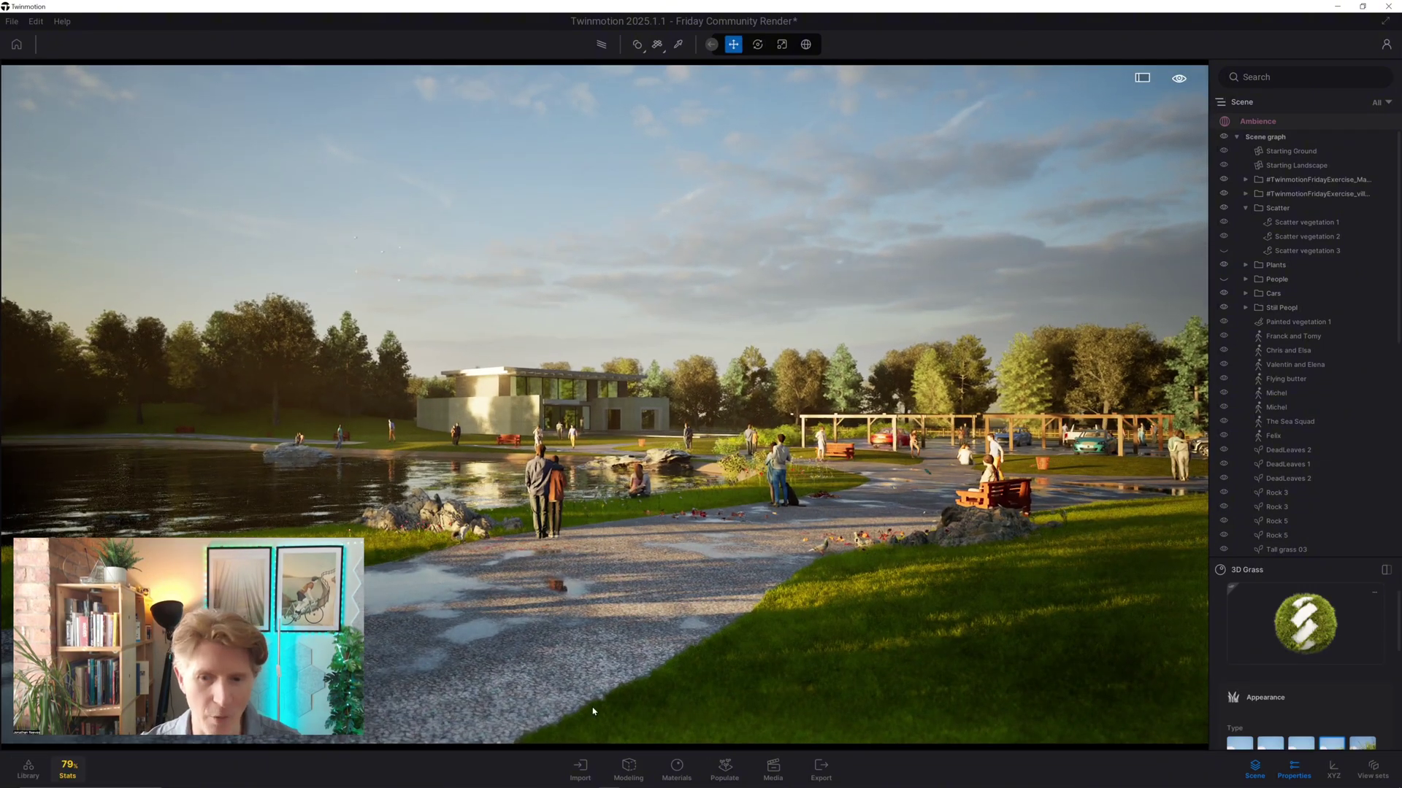
Pick the park lawn's 3D Grass material, change its type to Field grass and set its scale to 2.0
click(920, 661)
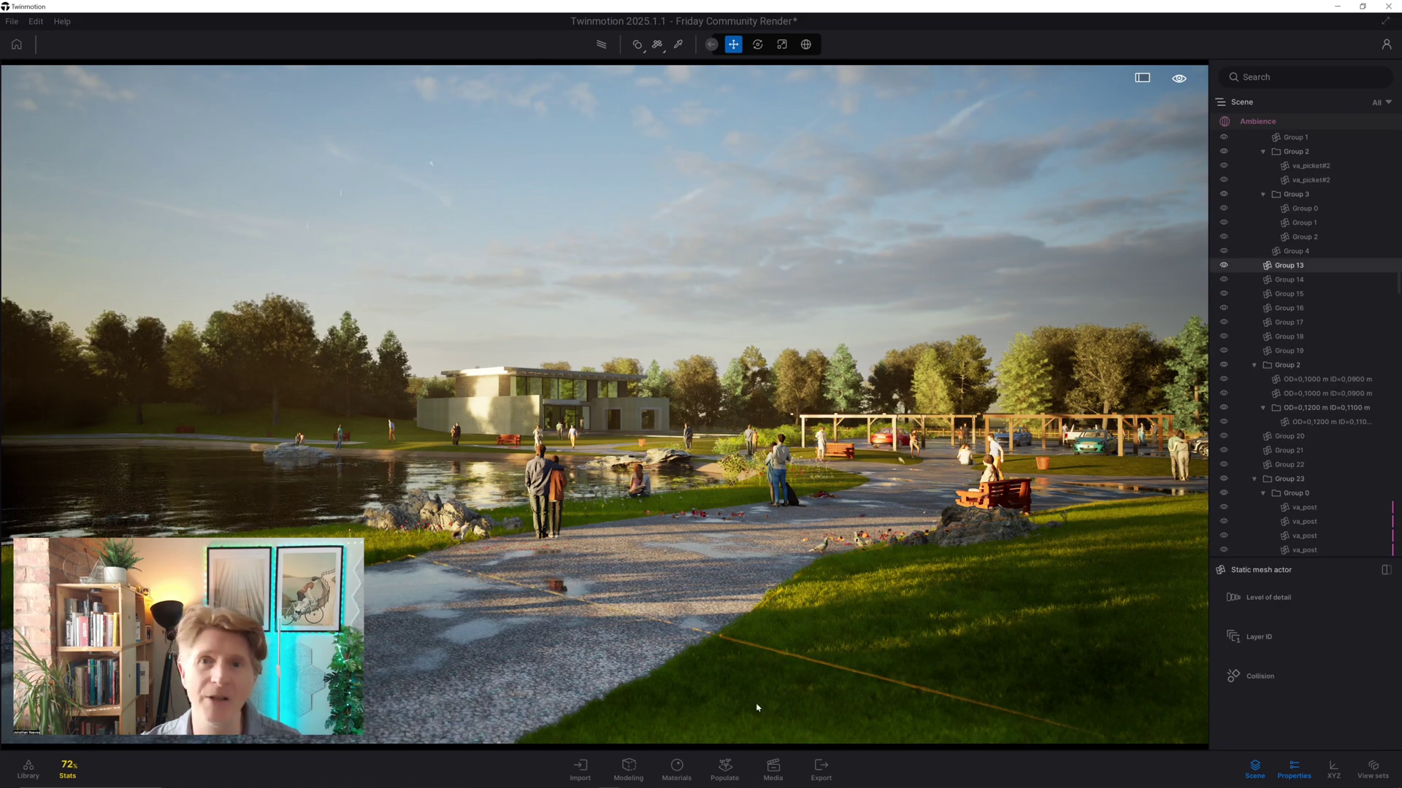
click(714, 690)
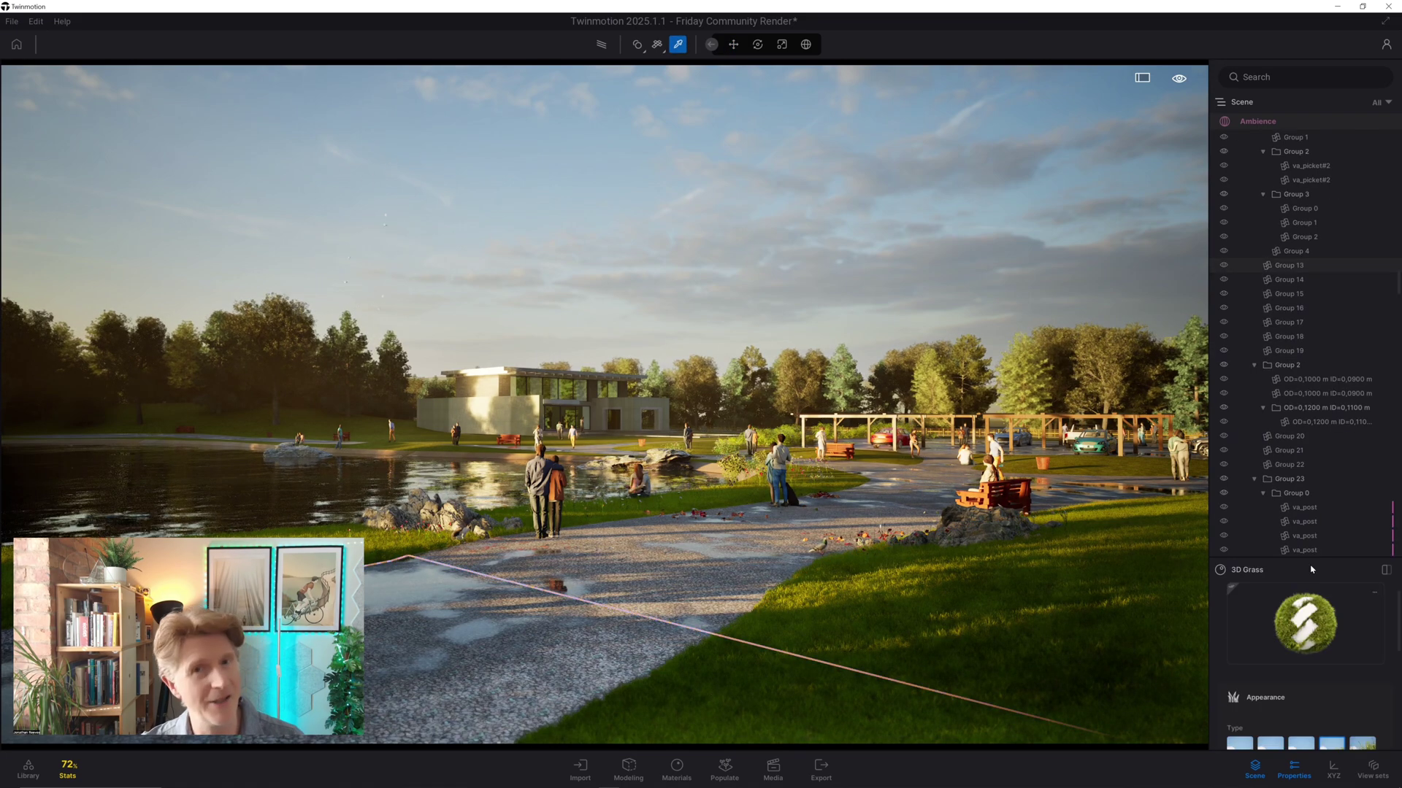
drag(1317, 558, 1318, 235)
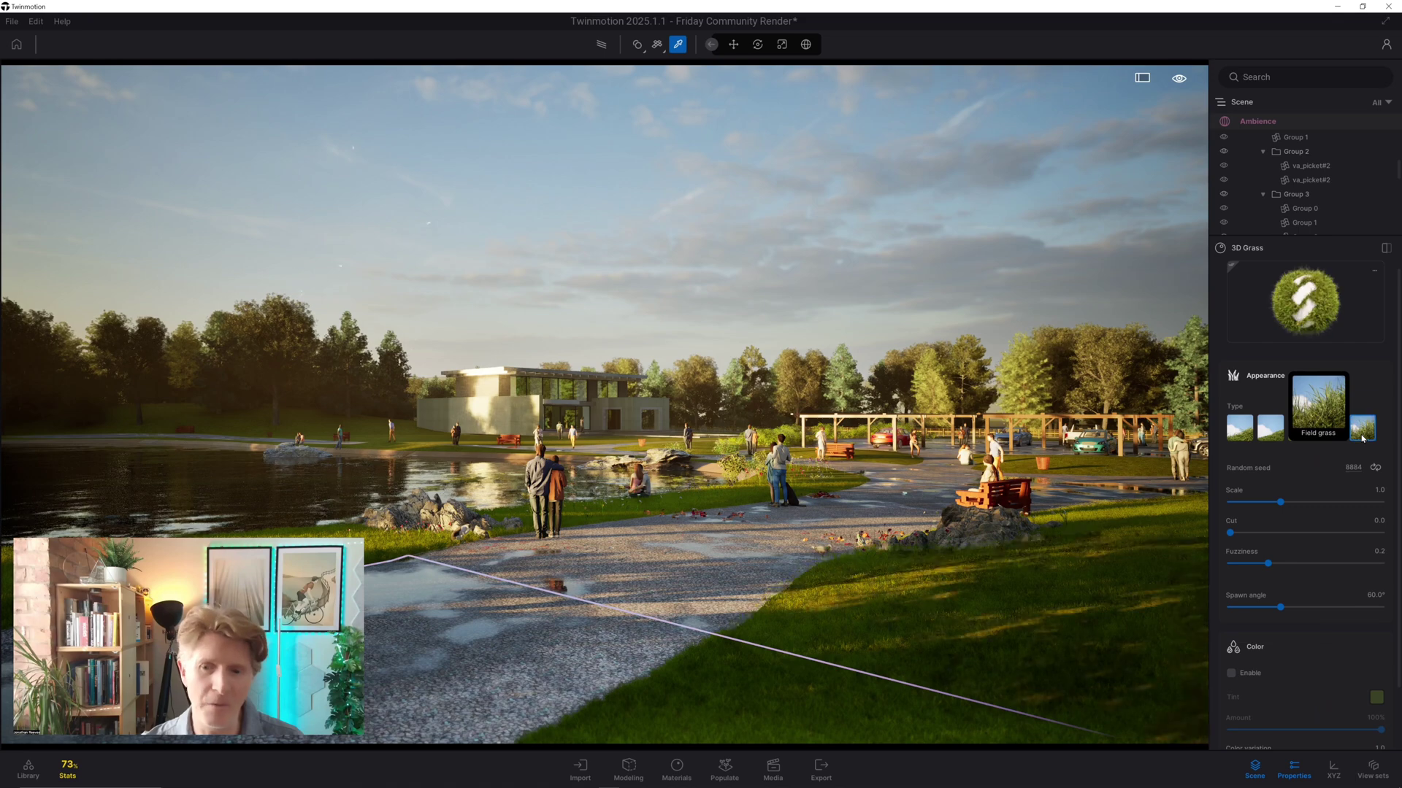
click(1362, 431)
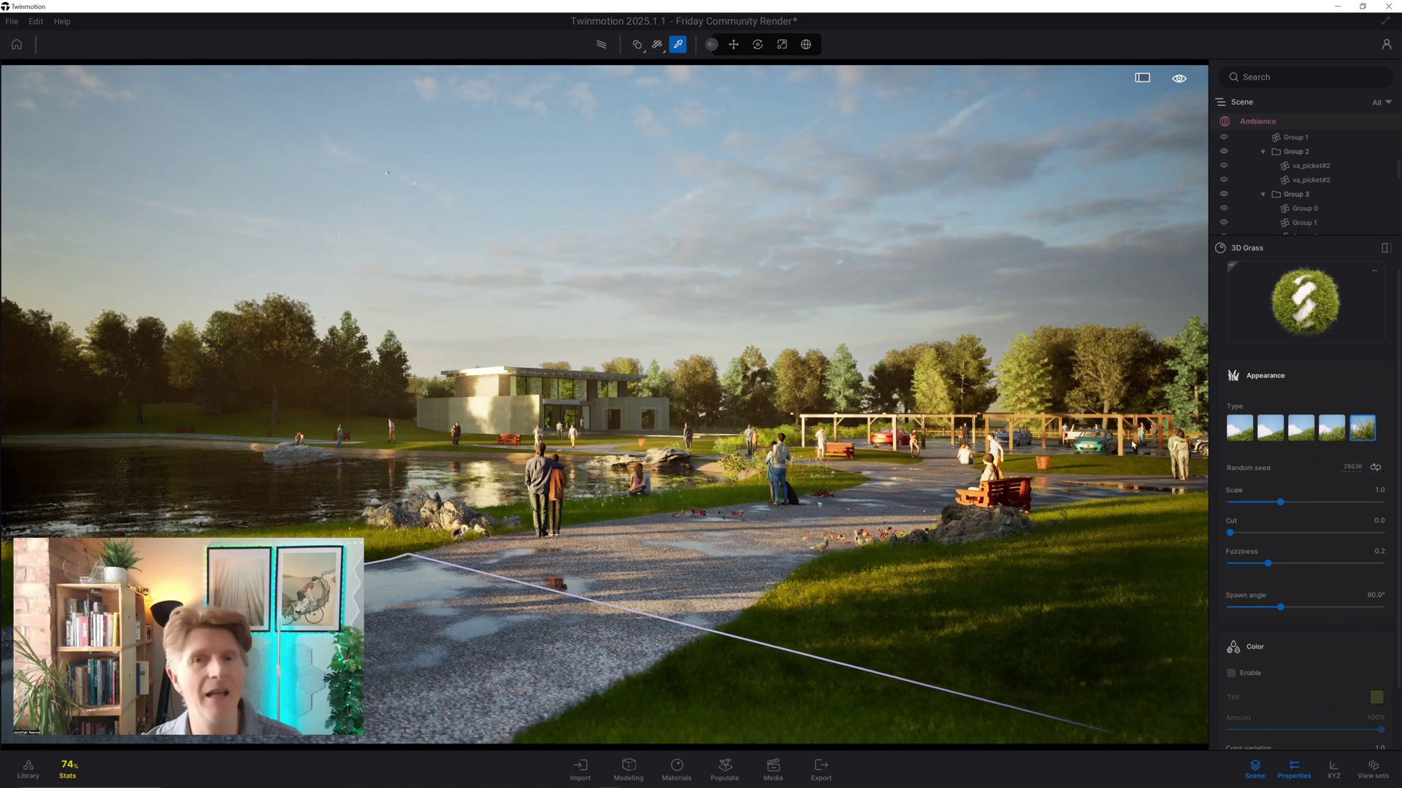
key(q)
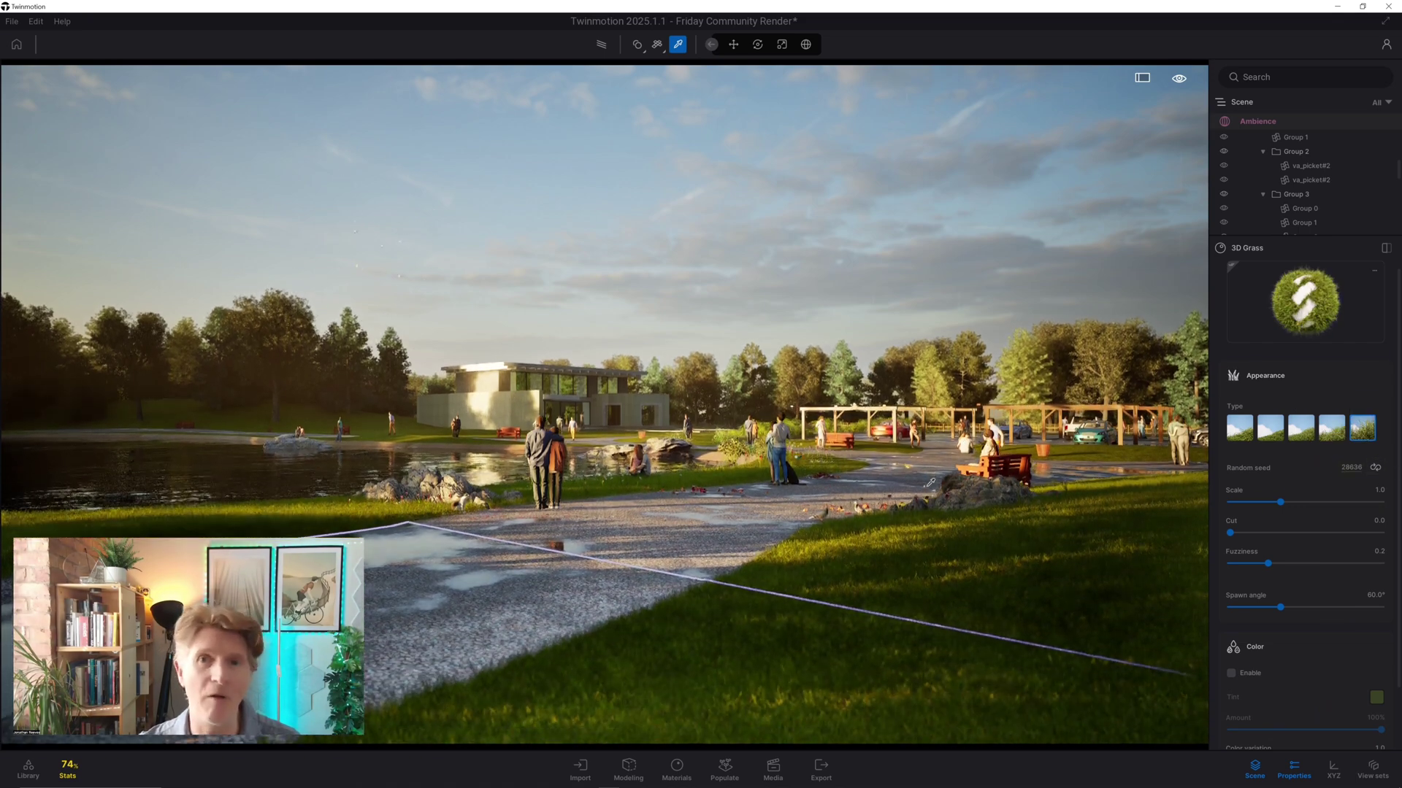
drag(1280, 502, 1380, 502)
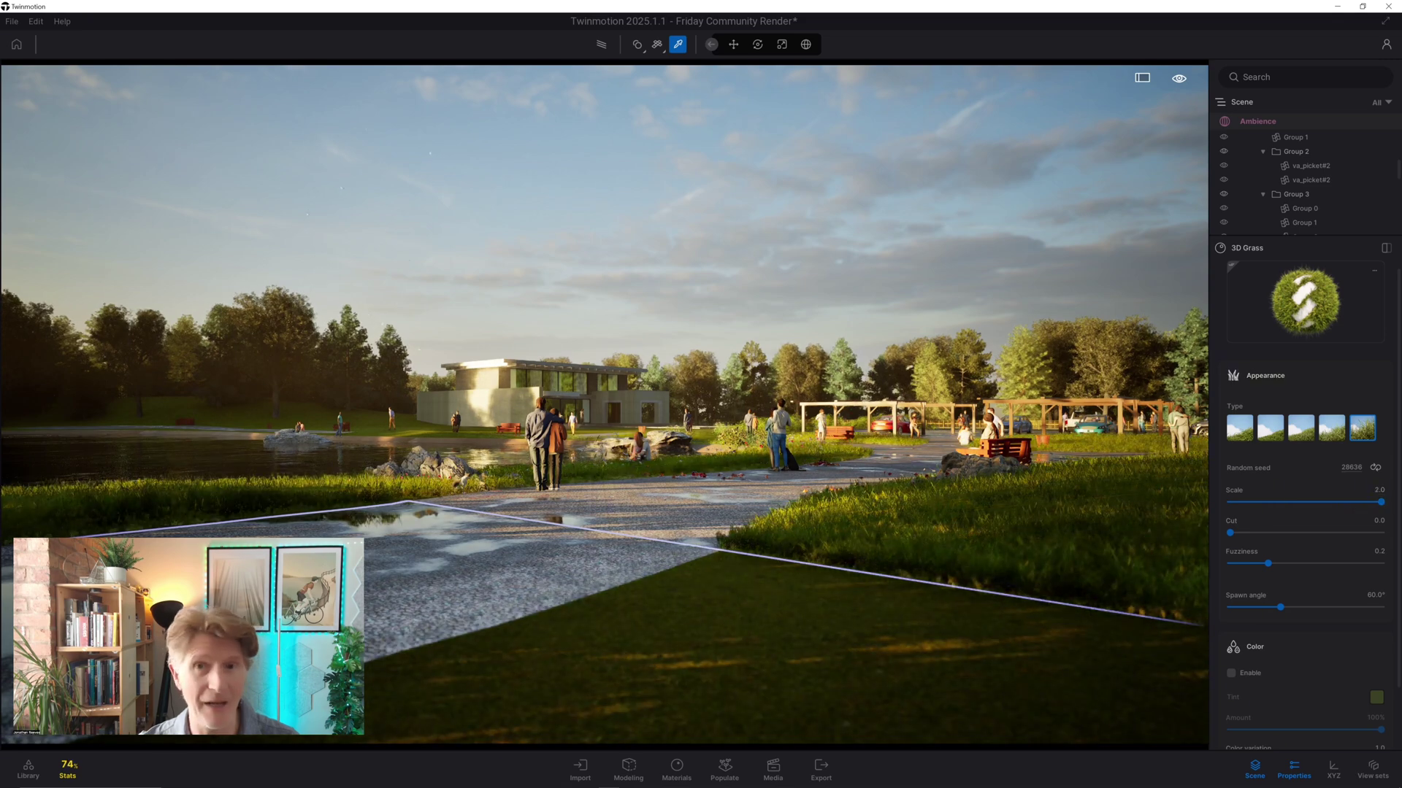
key(e)
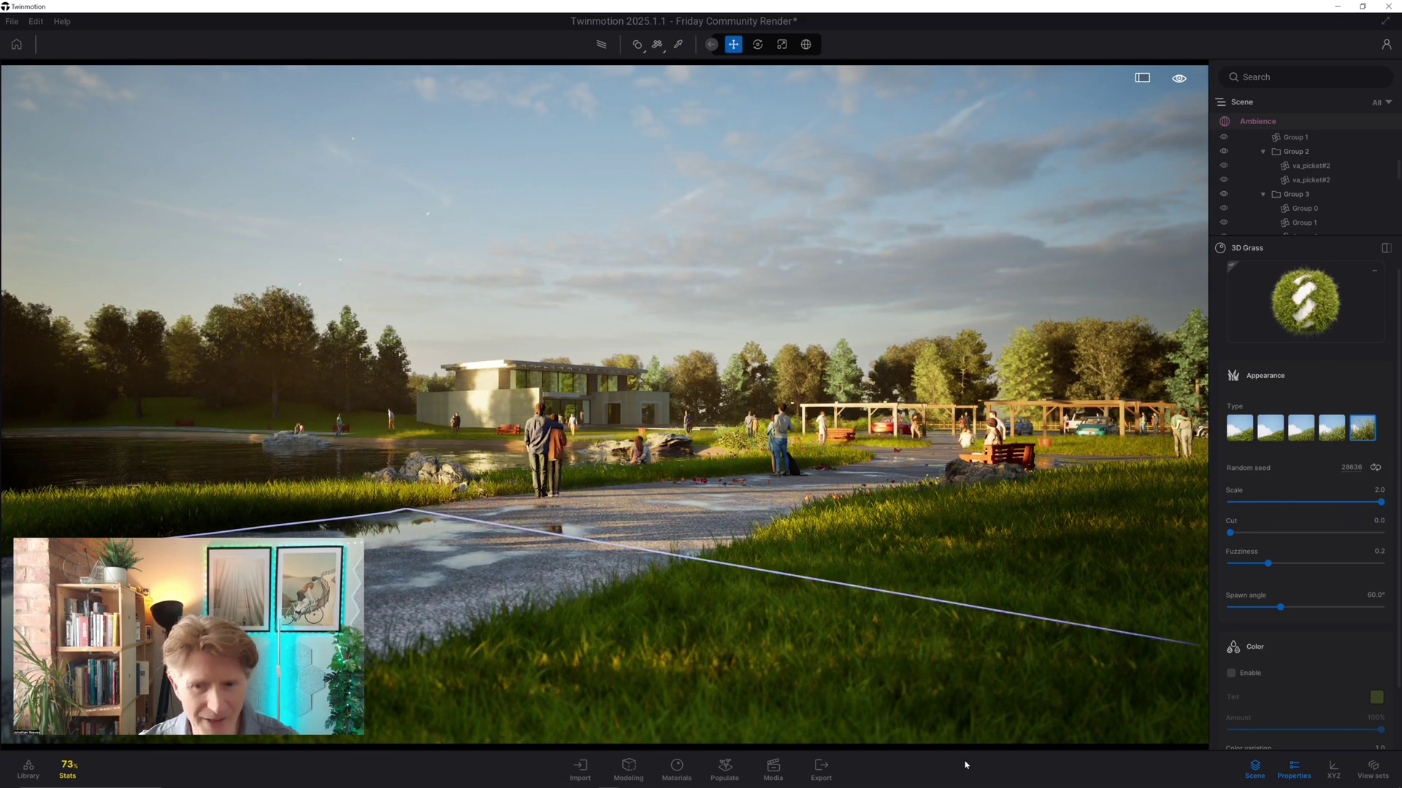
Clear the material selection and make Scatter vegetation 3 in the Scatter folder visible
click(1304, 208)
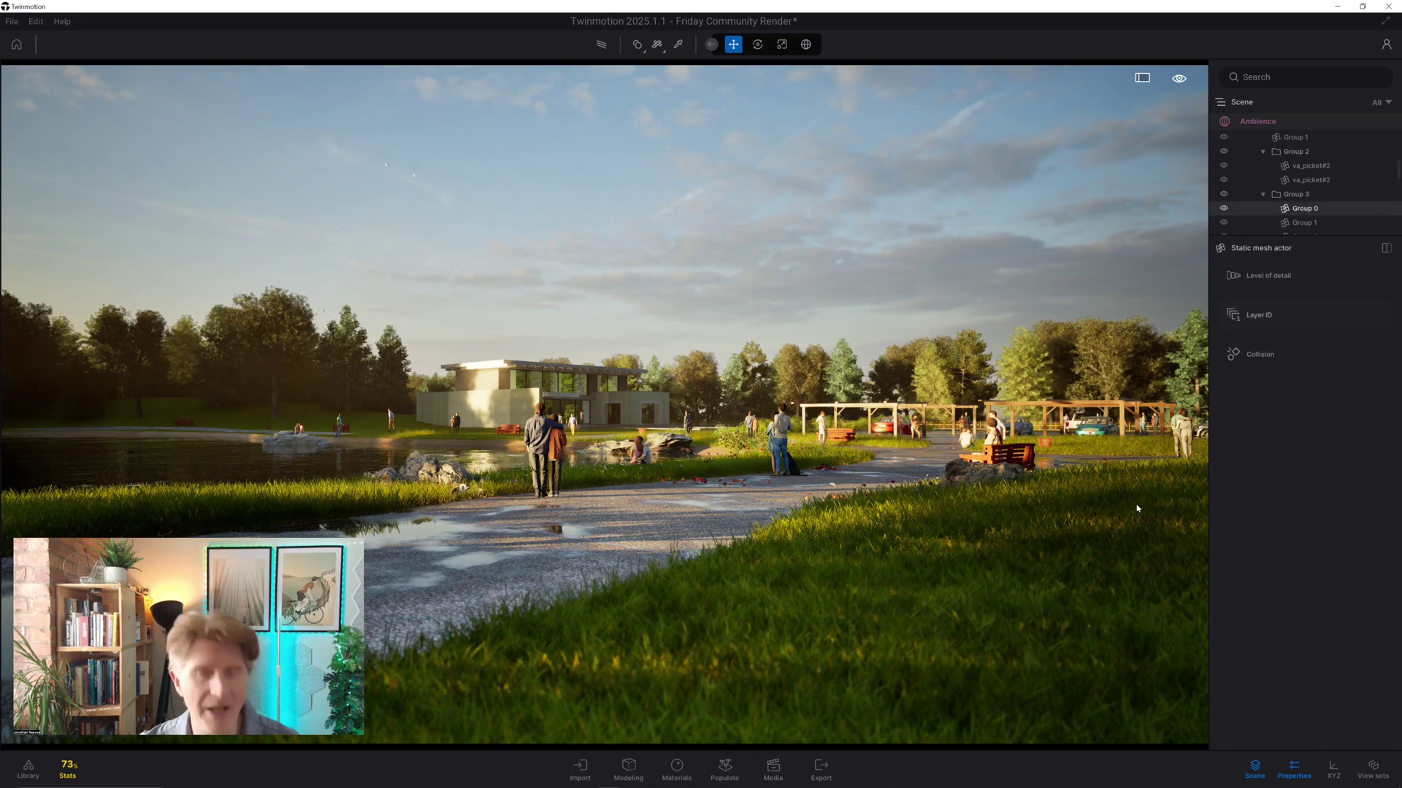
right_drag(903, 383, 979, 445)
scroll(914, 397, down, 2)
key(e)
key(s)
key(w)
key(q)
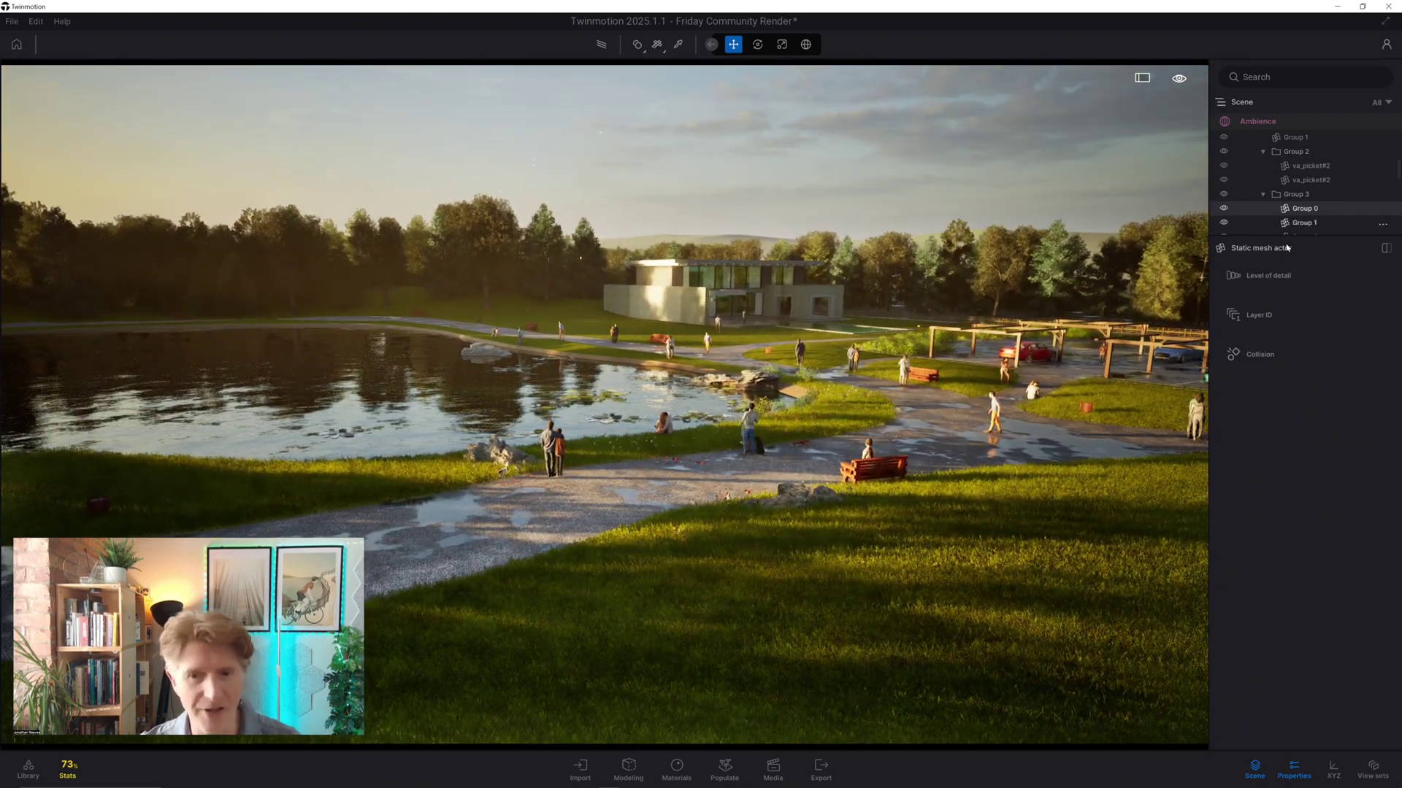
drag(1295, 267, 1307, 585)
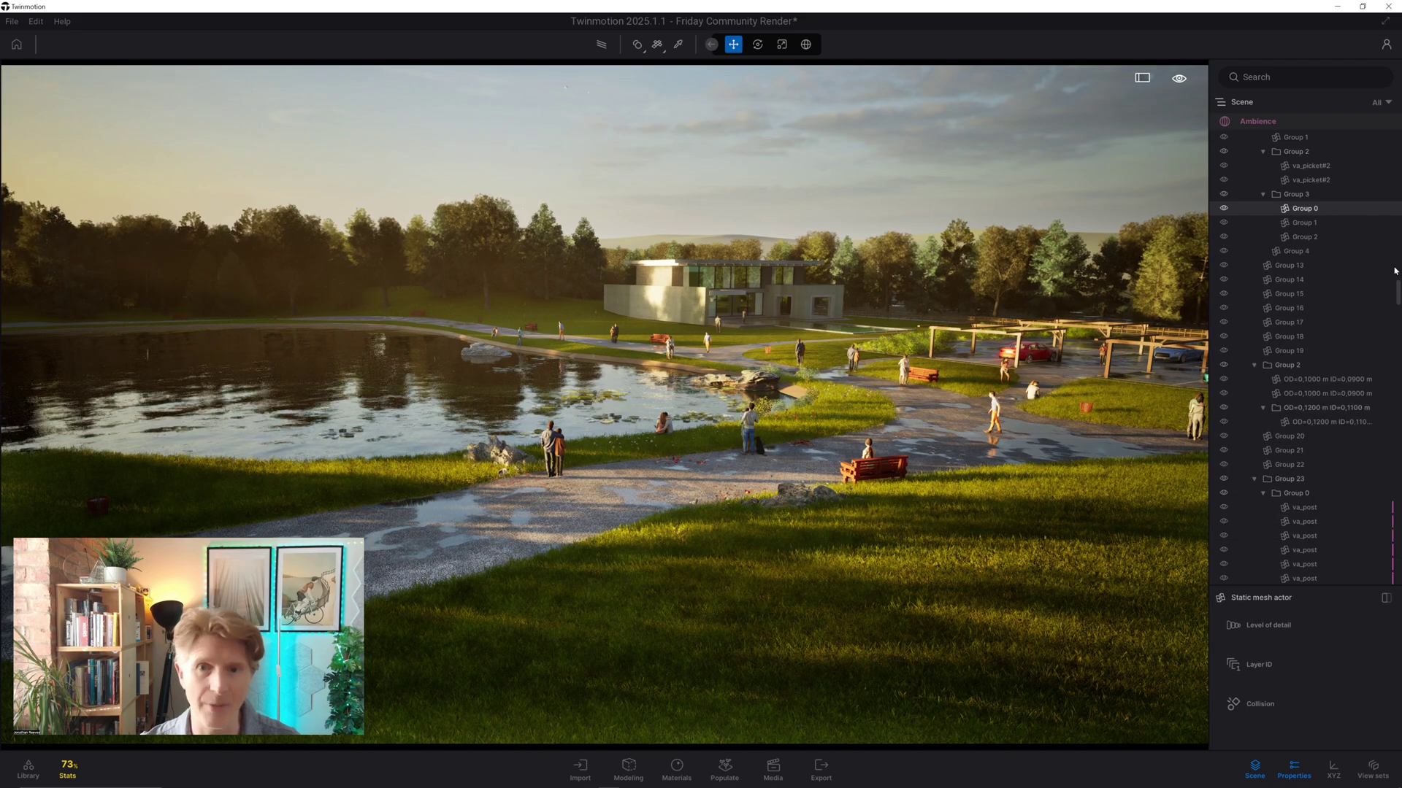
drag(1395, 271, 1389, 105)
click(1246, 180)
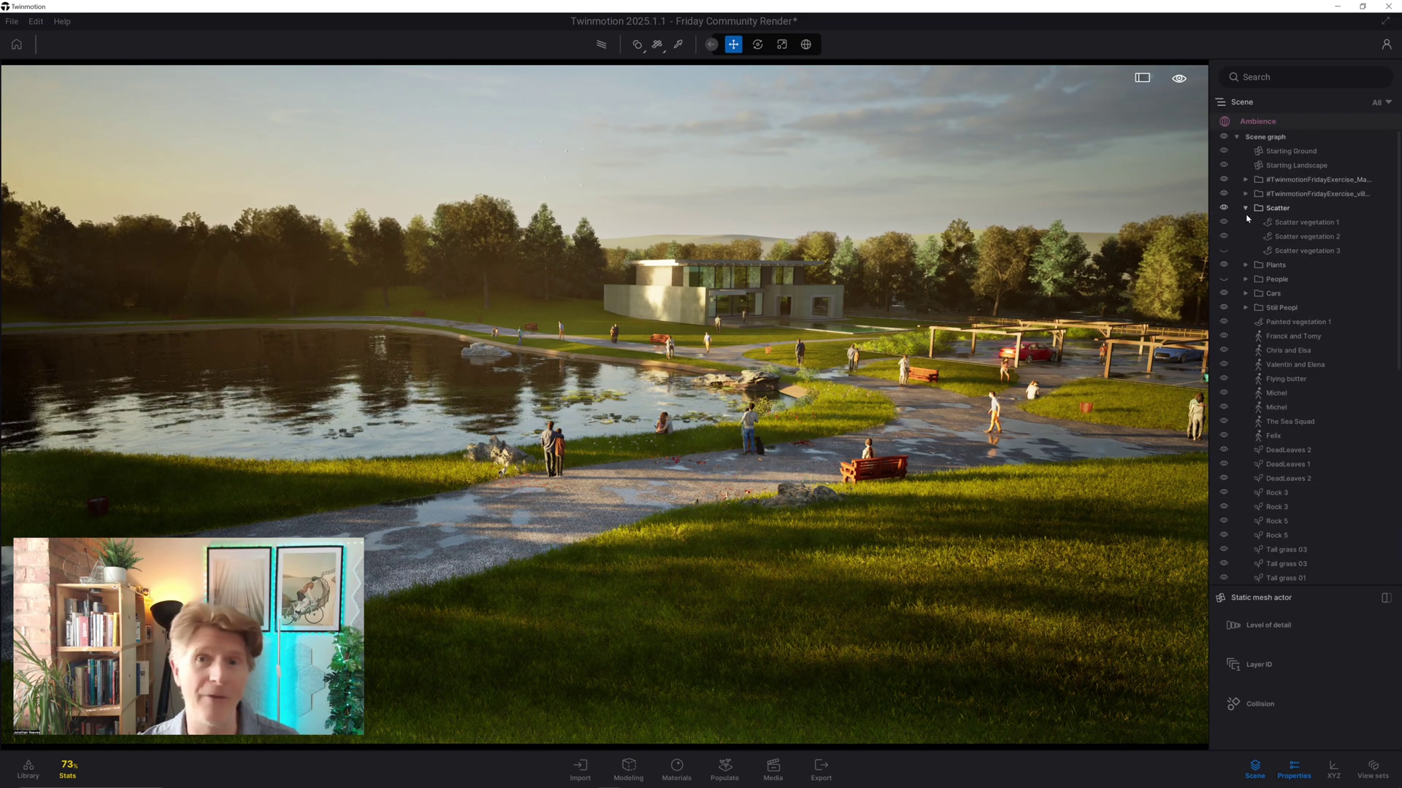
Frame a low view across the lawn towards the path and building and save it as a new image
scroll(783, 472, up, 2)
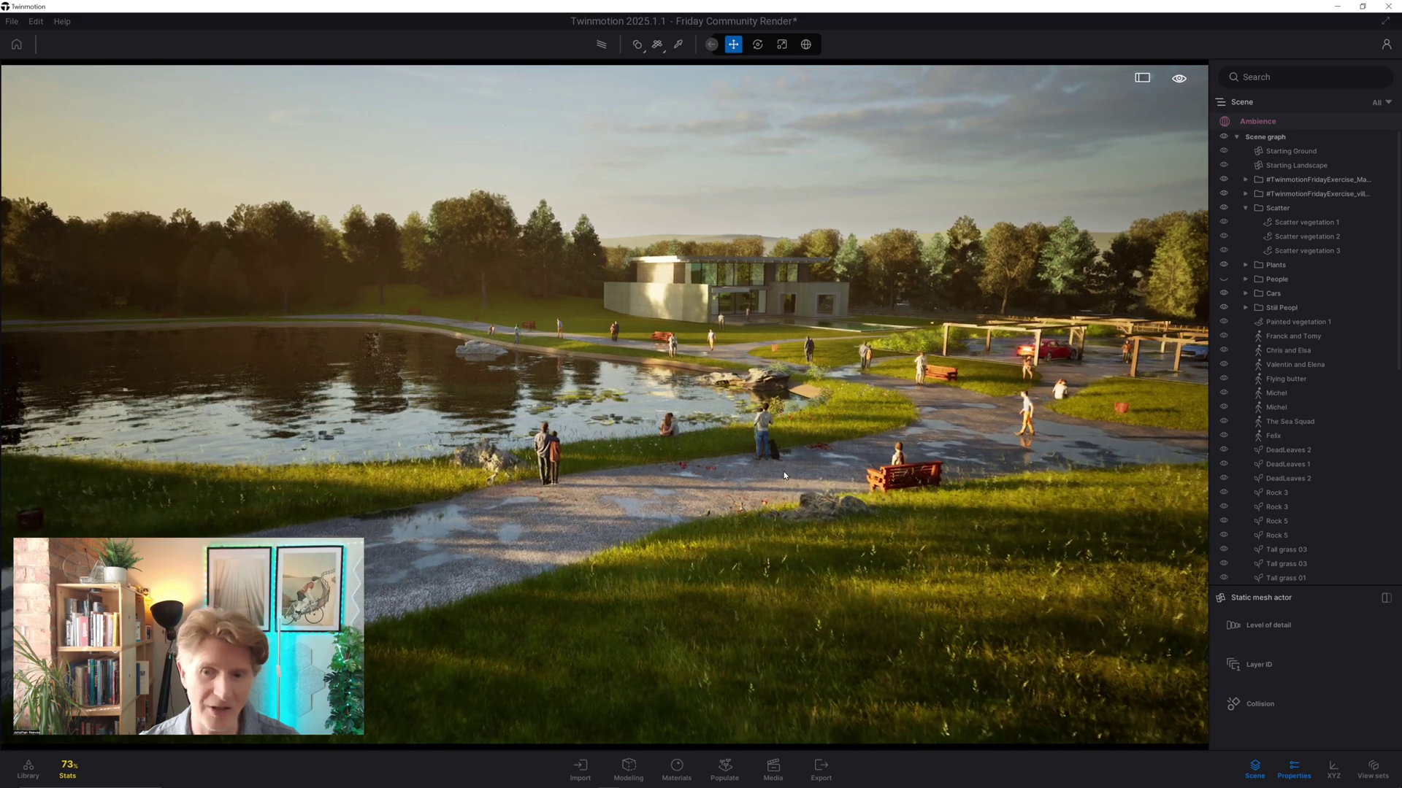
middle_drag(783, 471, 778, 445)
right_drag(778, 445, 774, 375)
scroll(768, 445, up, 3)
scroll(756, 595, up, 1)
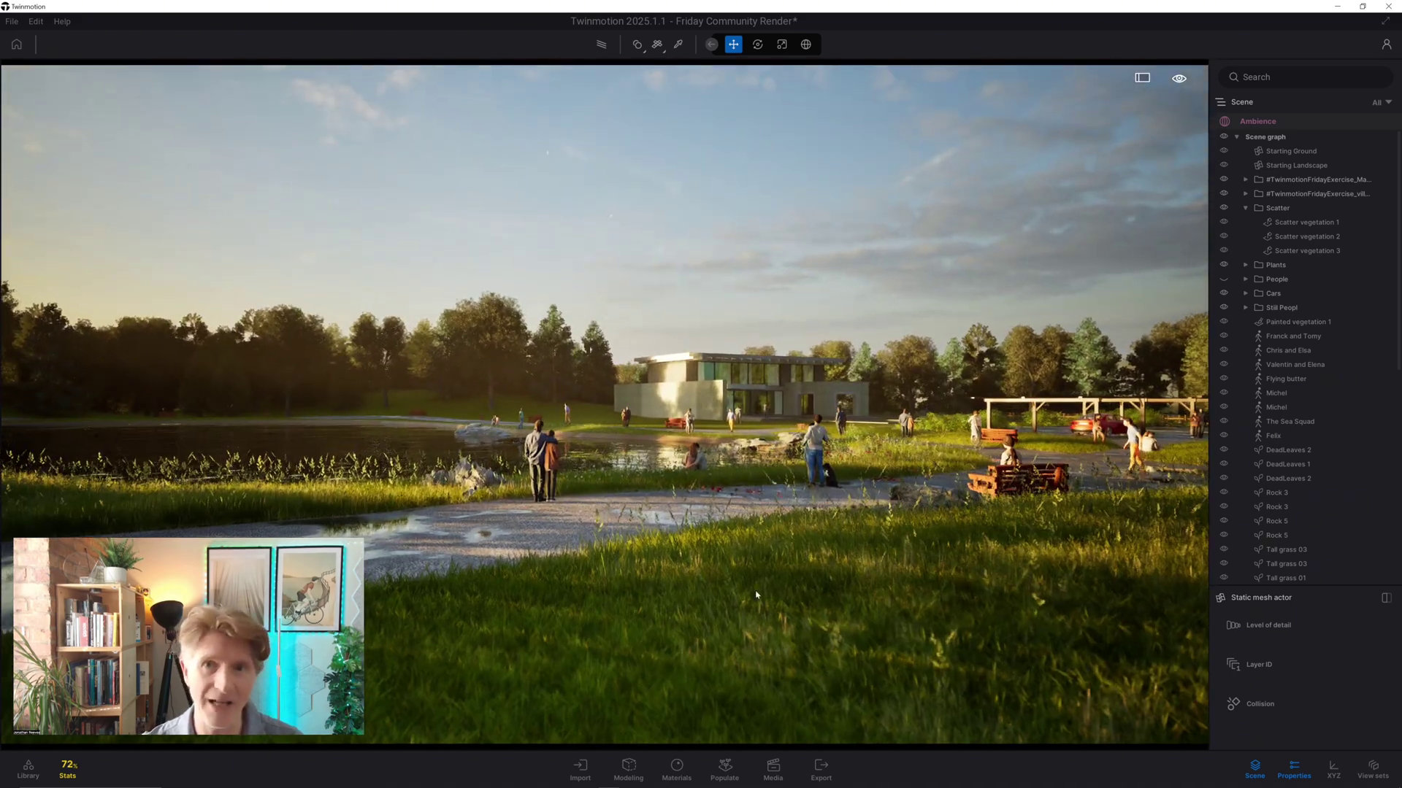
click(776, 770)
click(48, 640)
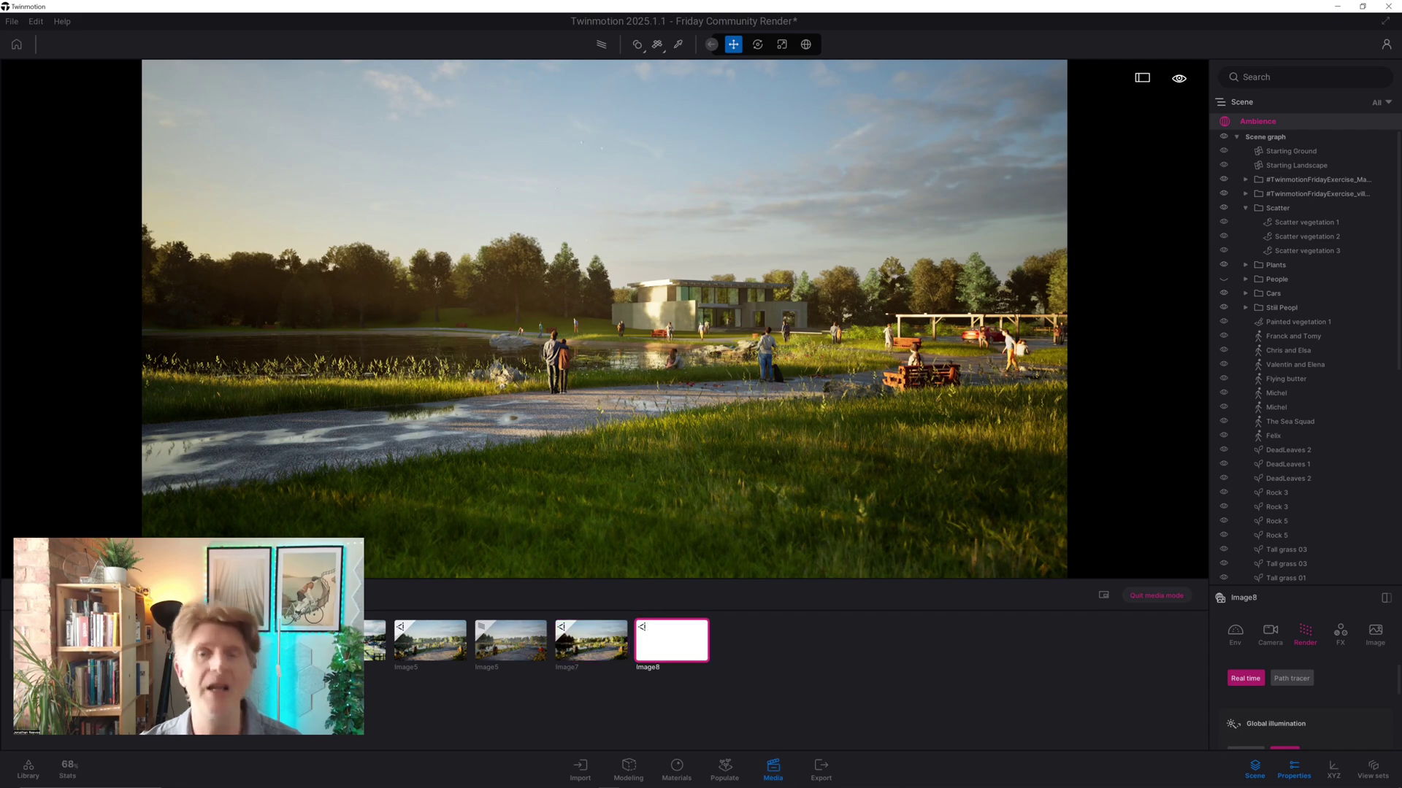
Switch on the path tracer for the new park image and hide the media dock to view the render larger
click(602, 45)
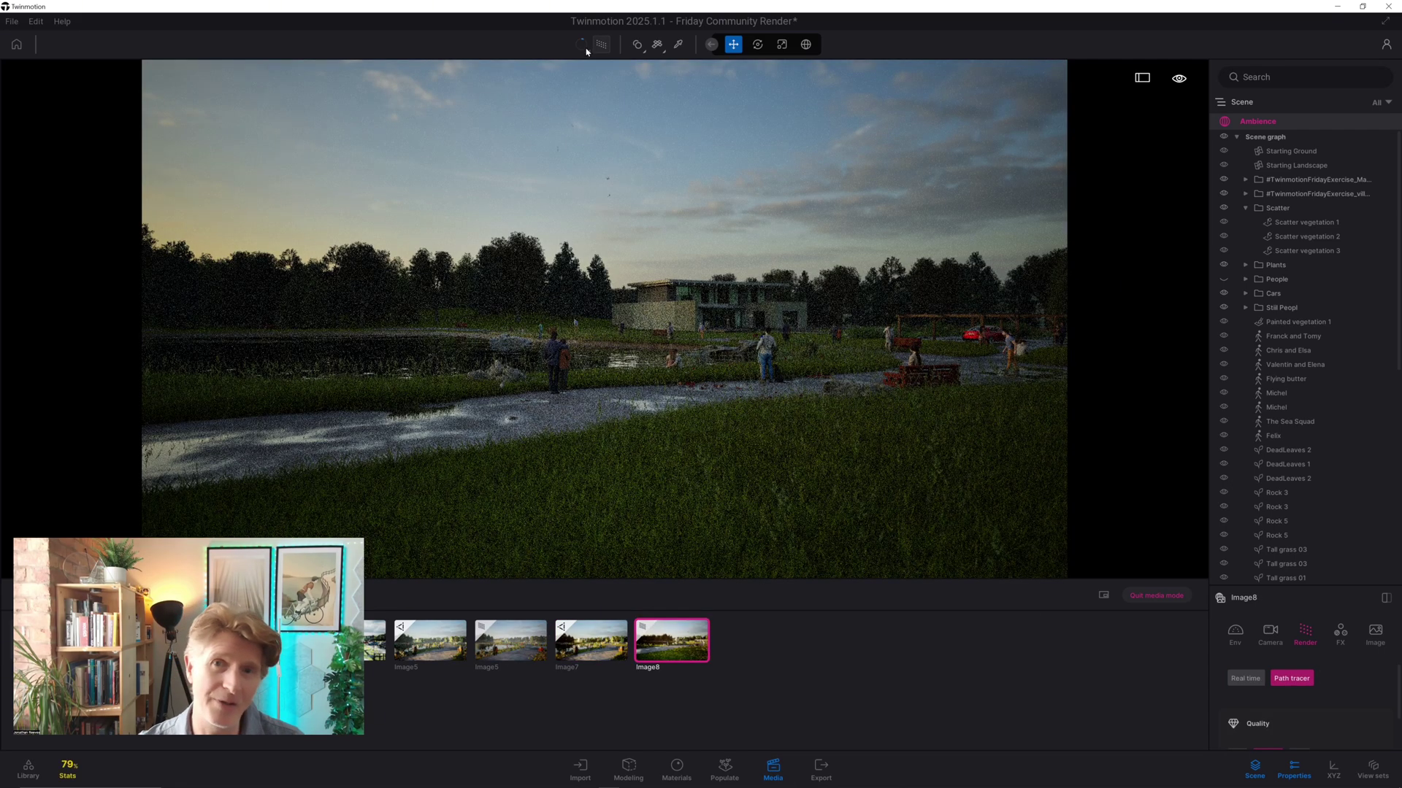
click(582, 47)
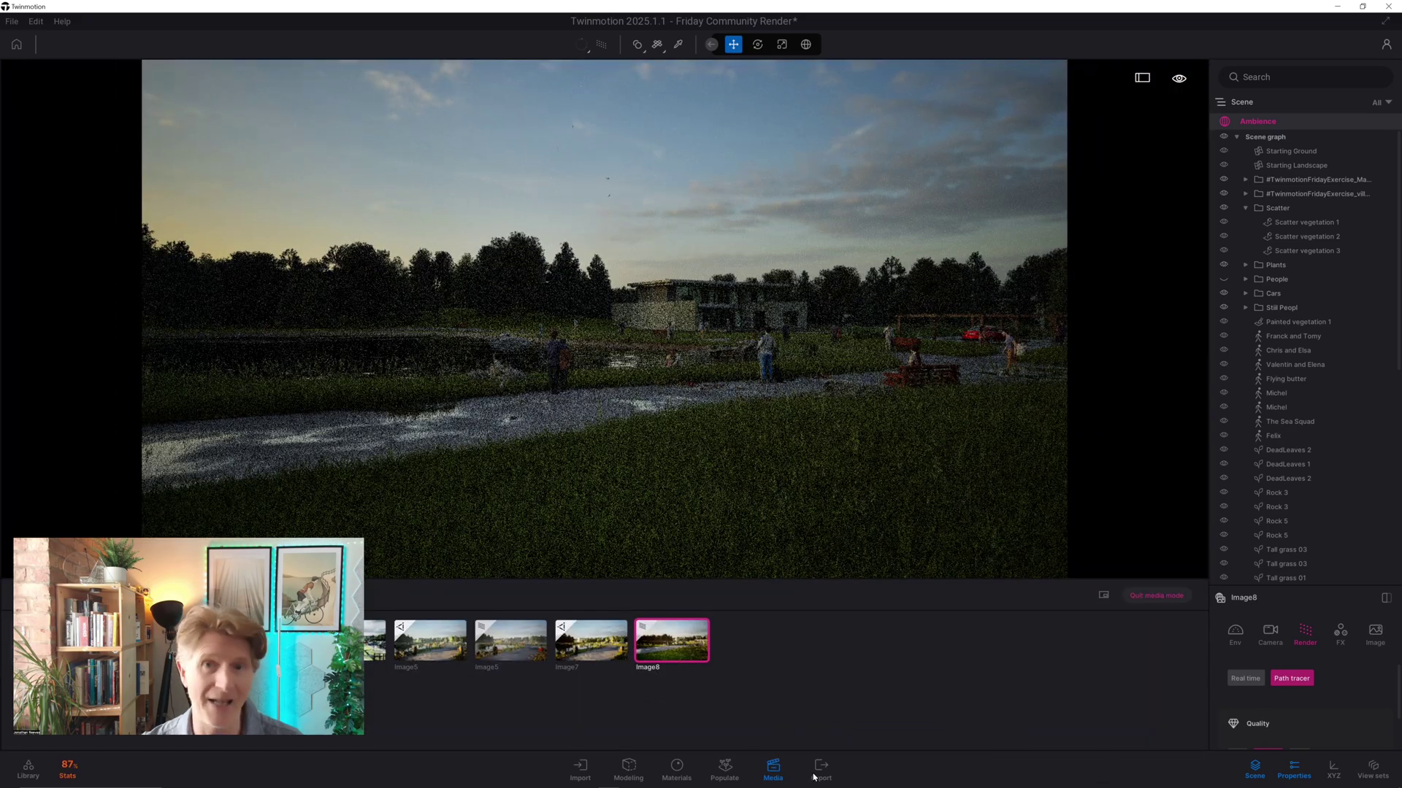
click(773, 768)
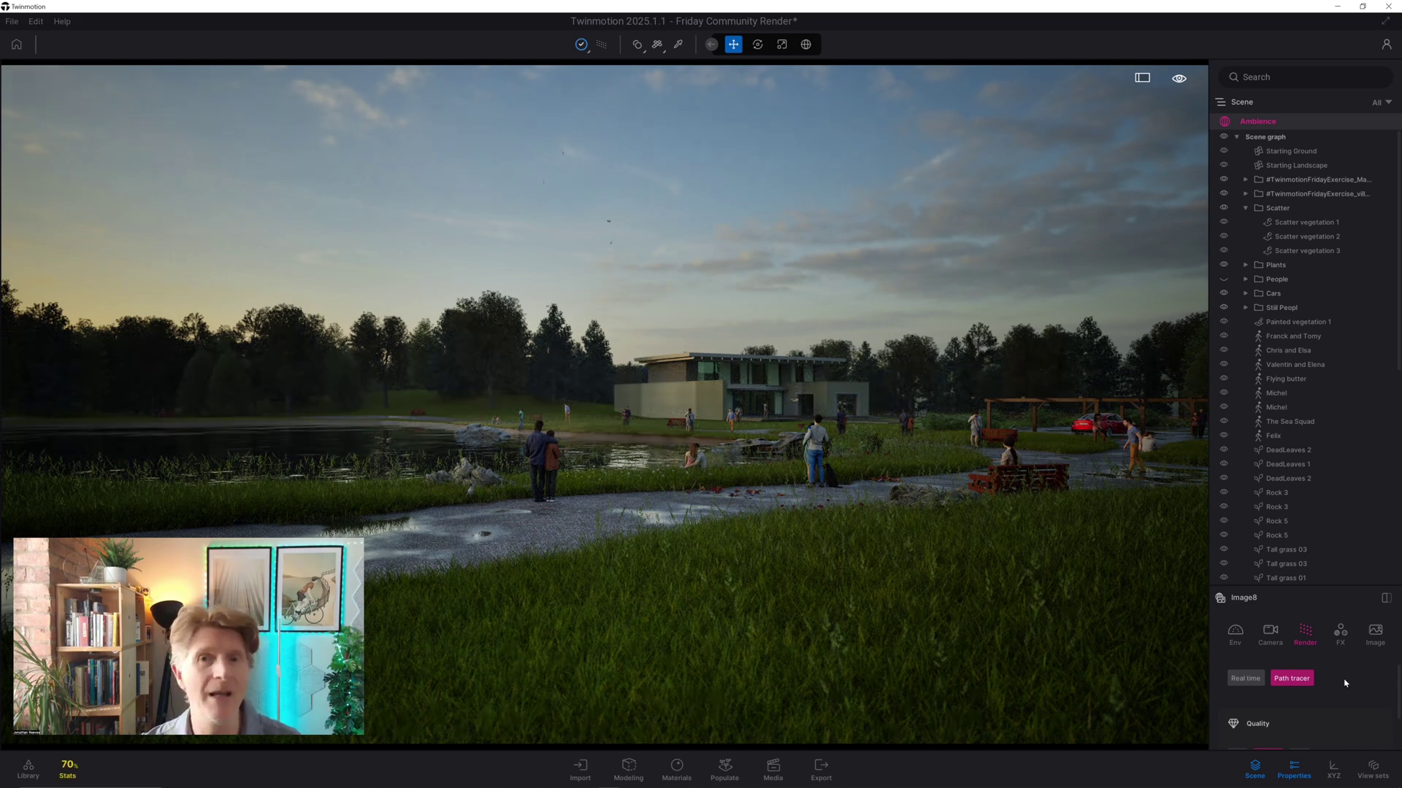
Open the saved park view Image7 and hide the media dock to see the scene larger
click(772, 769)
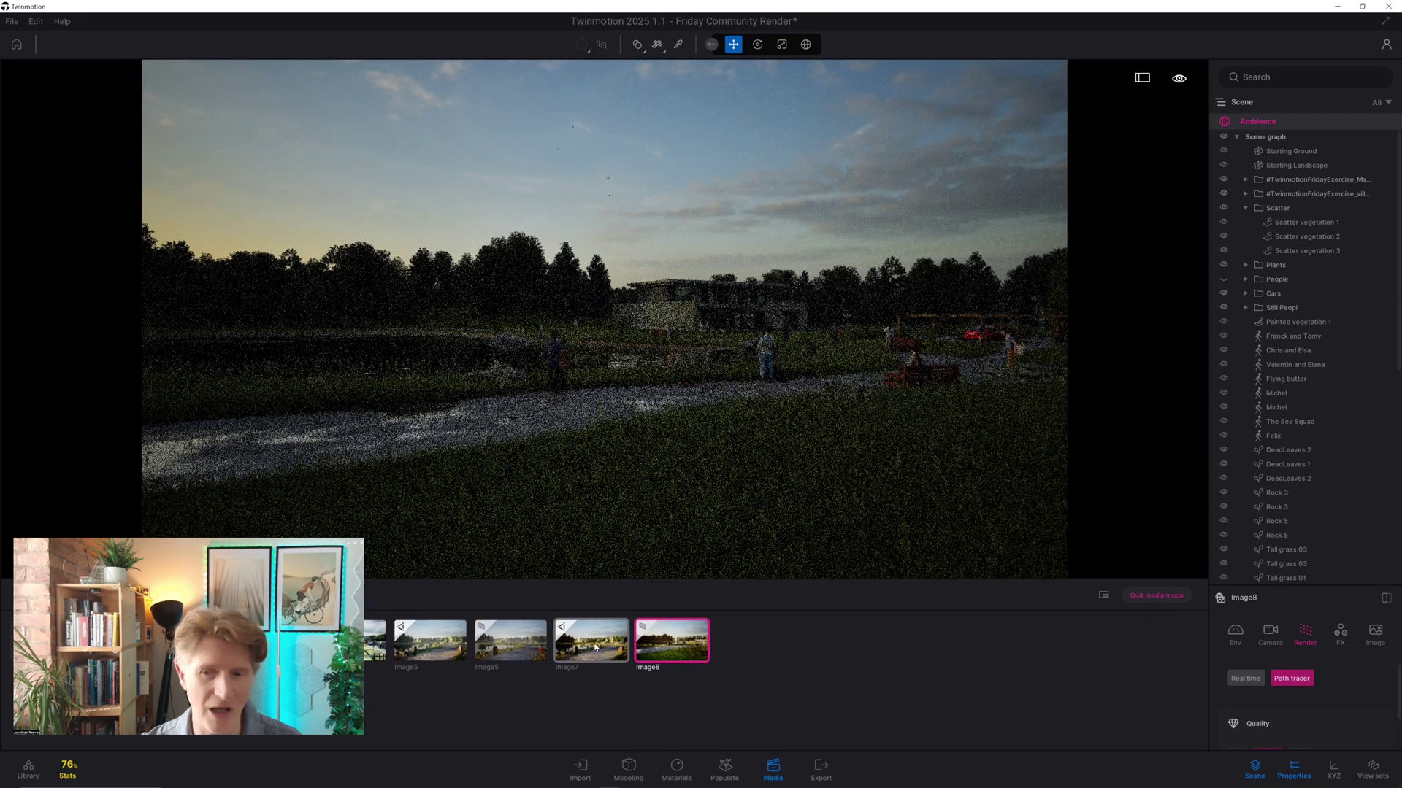
click(590, 641)
click(775, 771)
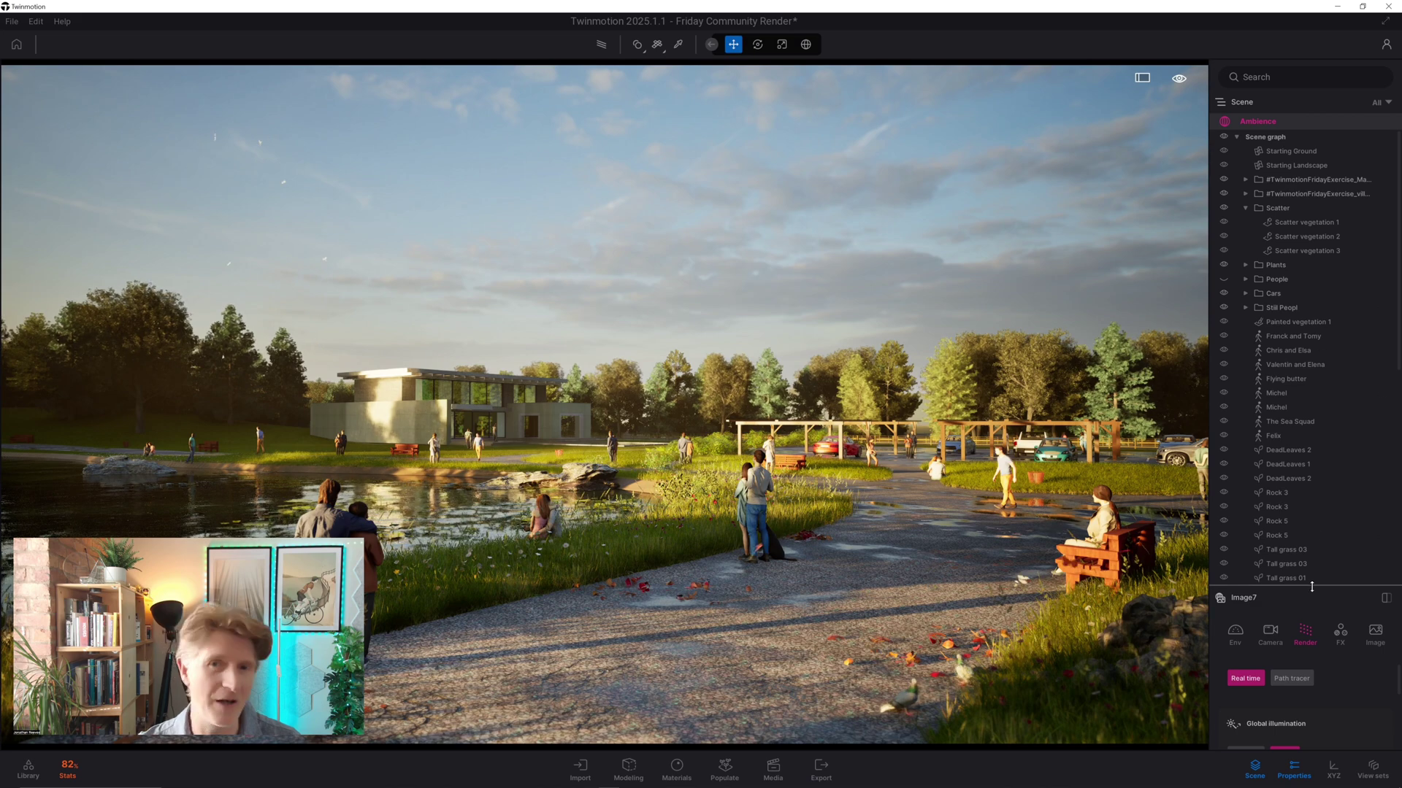
Enlarge Image7's properties area, switch its environment from HDRI to Dynamic sky and apply the Sunny coast environment preset
drag(1324, 587, 1308, 286)
click(1375, 332)
click(1234, 332)
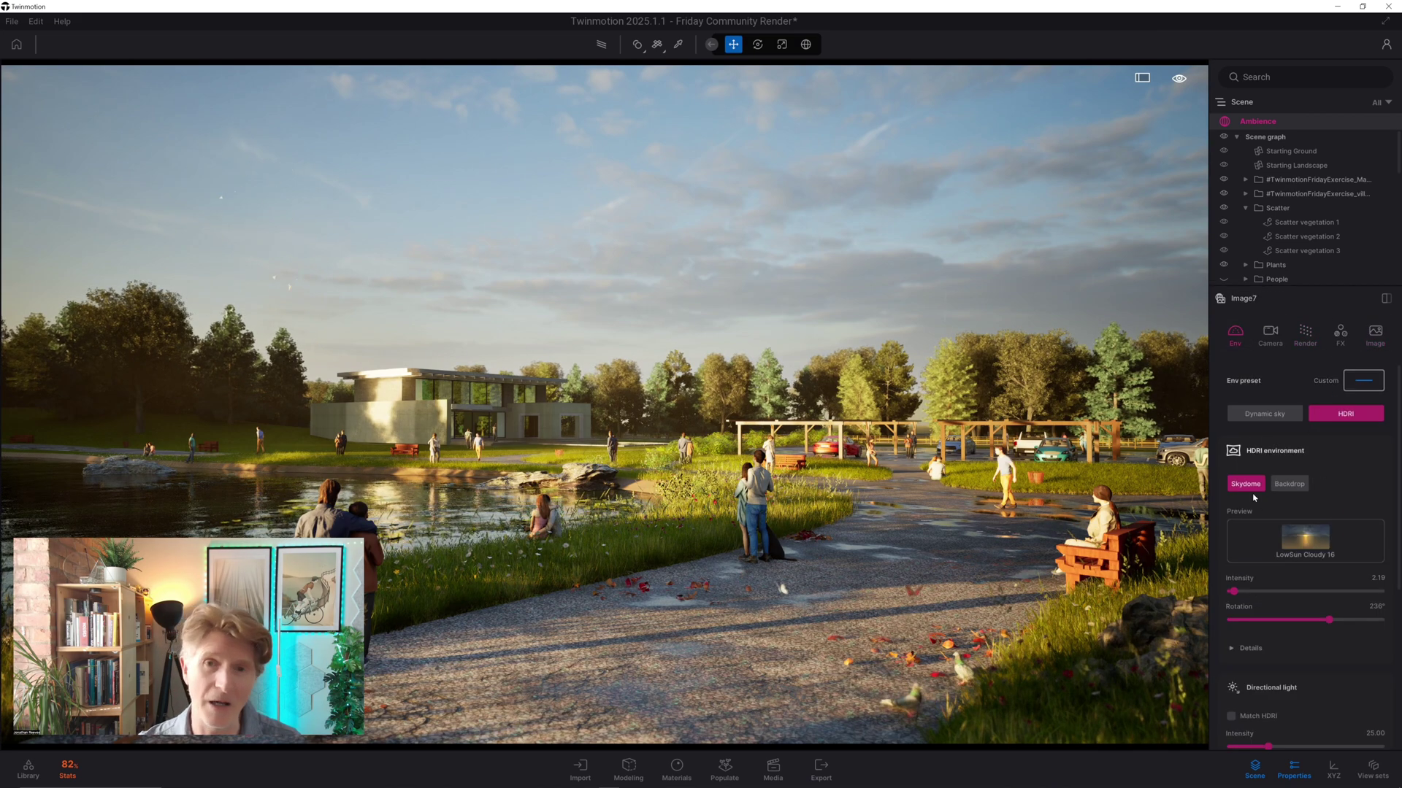
click(1265, 414)
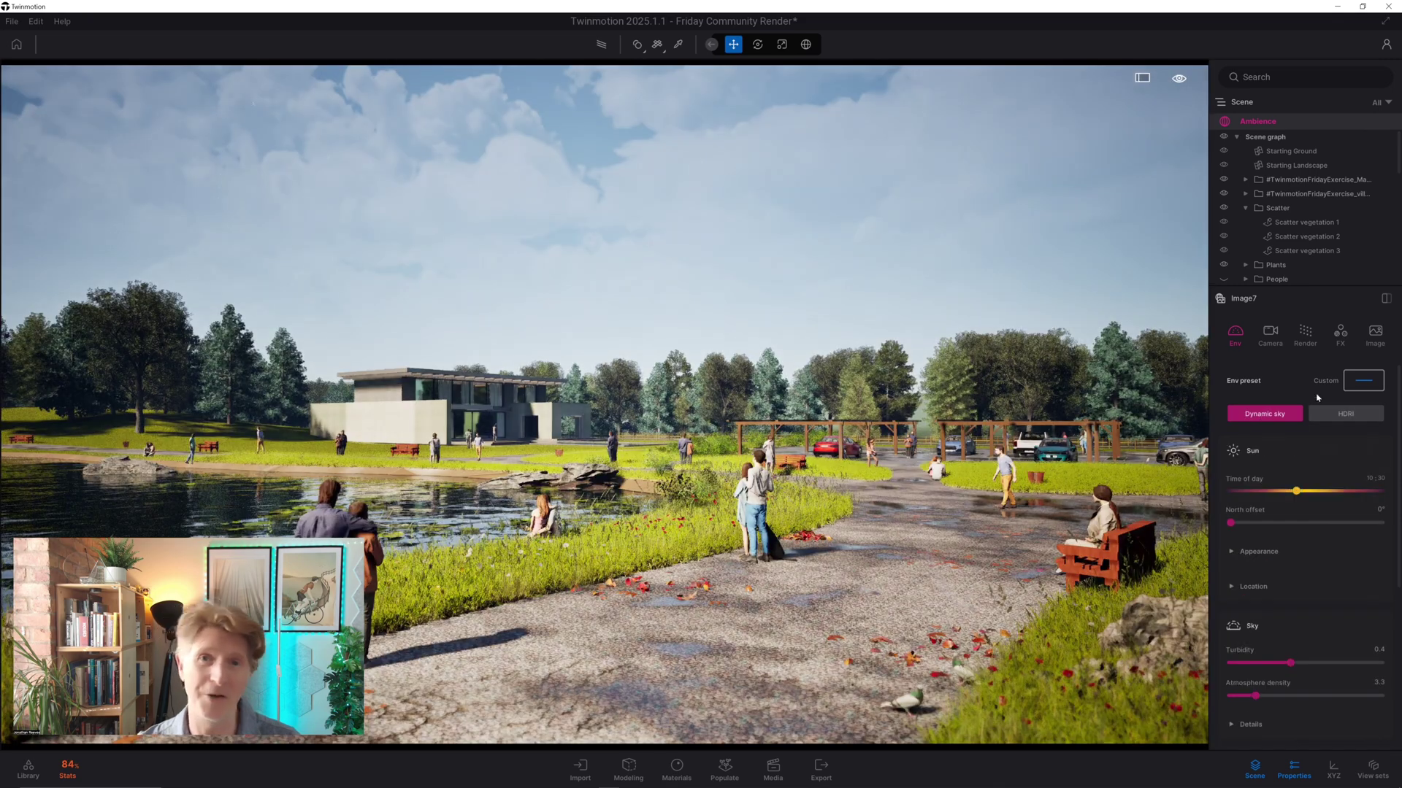
click(1370, 385)
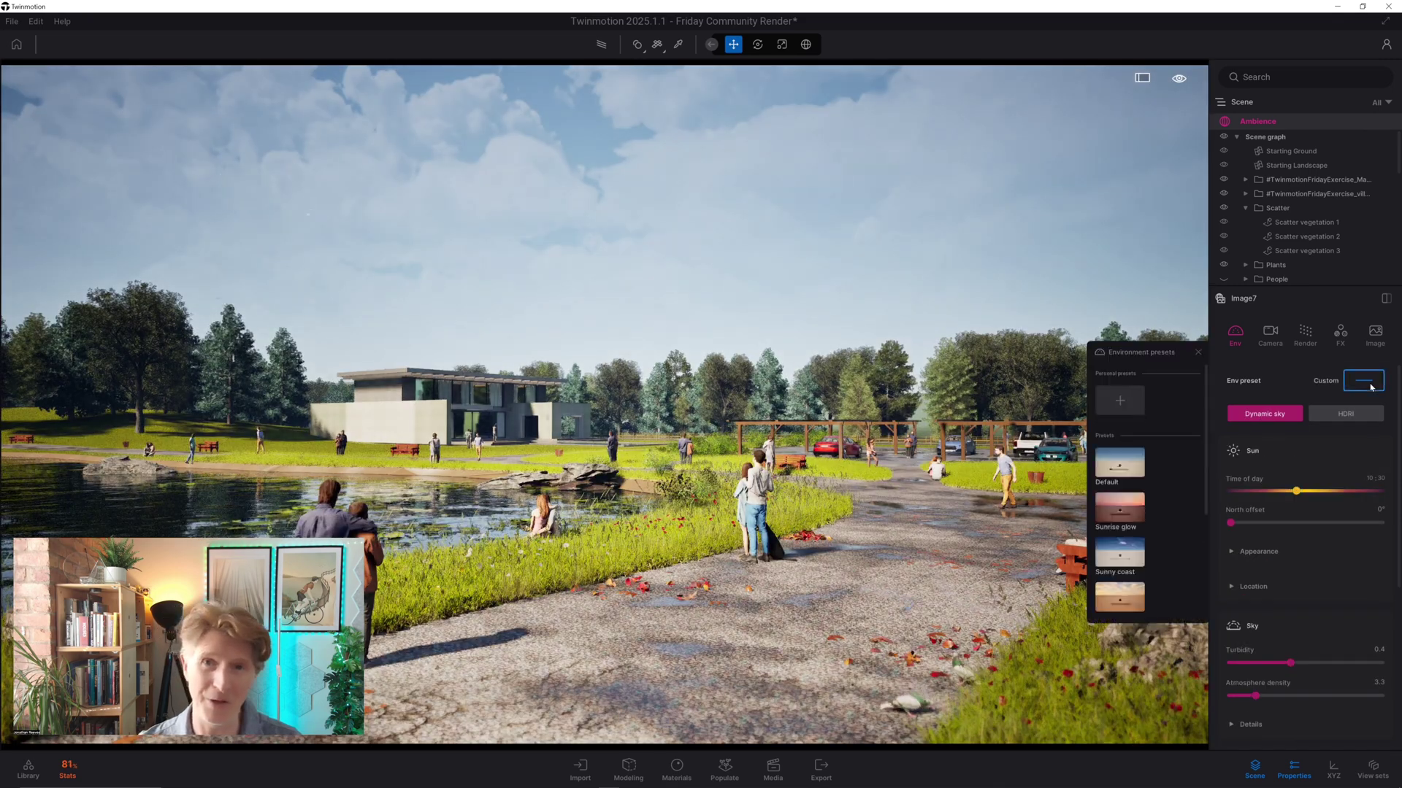
click(1119, 508)
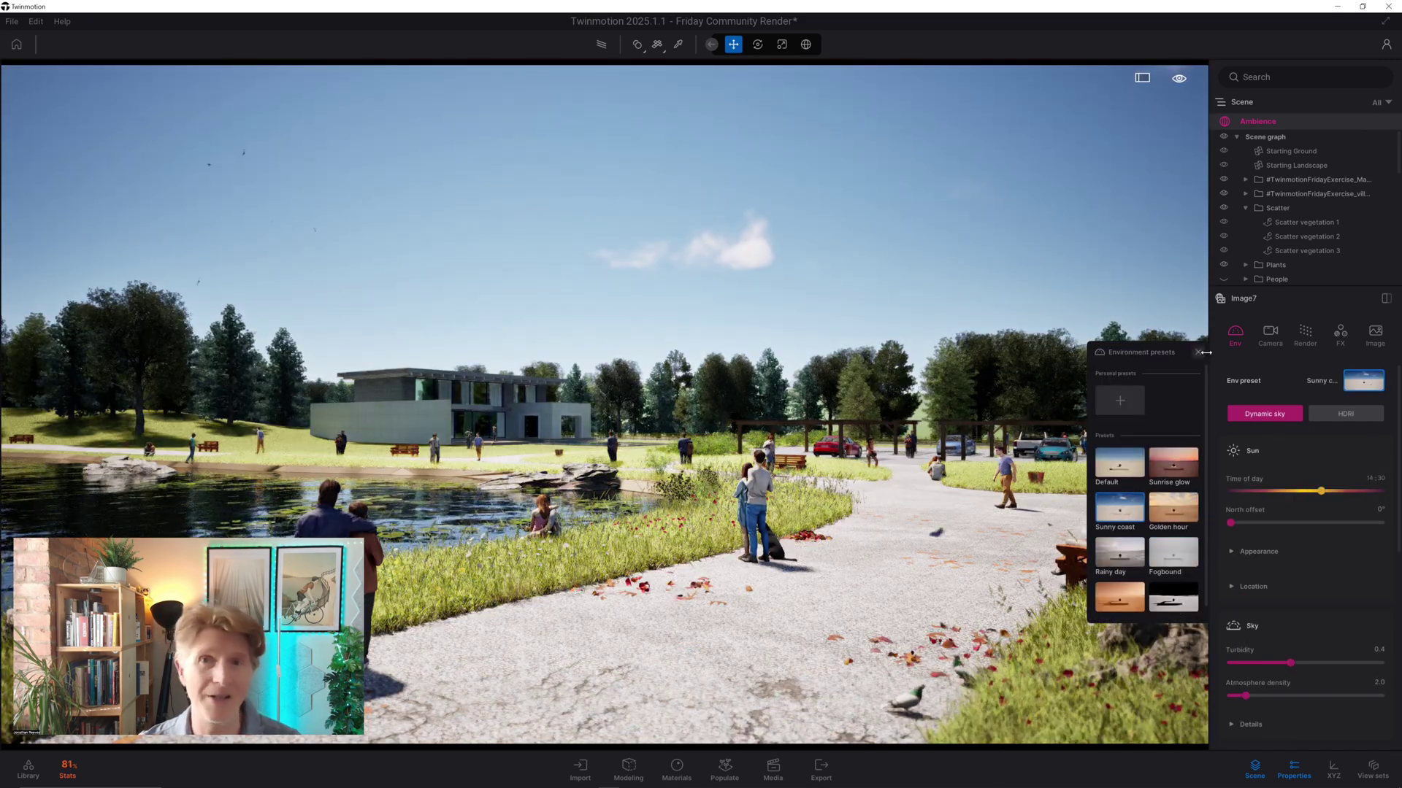
click(1306, 335)
click(1234, 335)
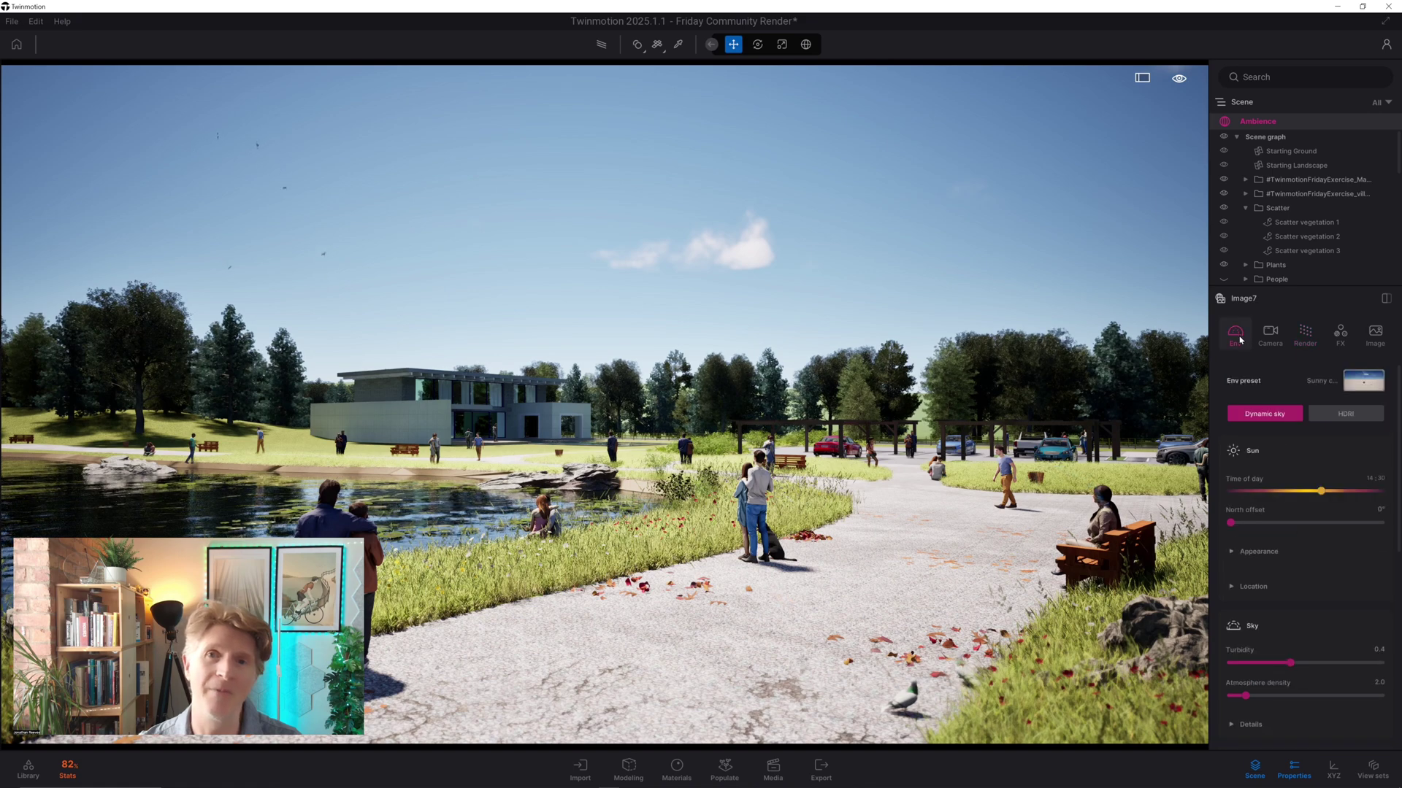
Apply the Large cumulus preset to Image7's volumetric clouds and increase the cloud coverage
scroll(1291, 609, down, 5)
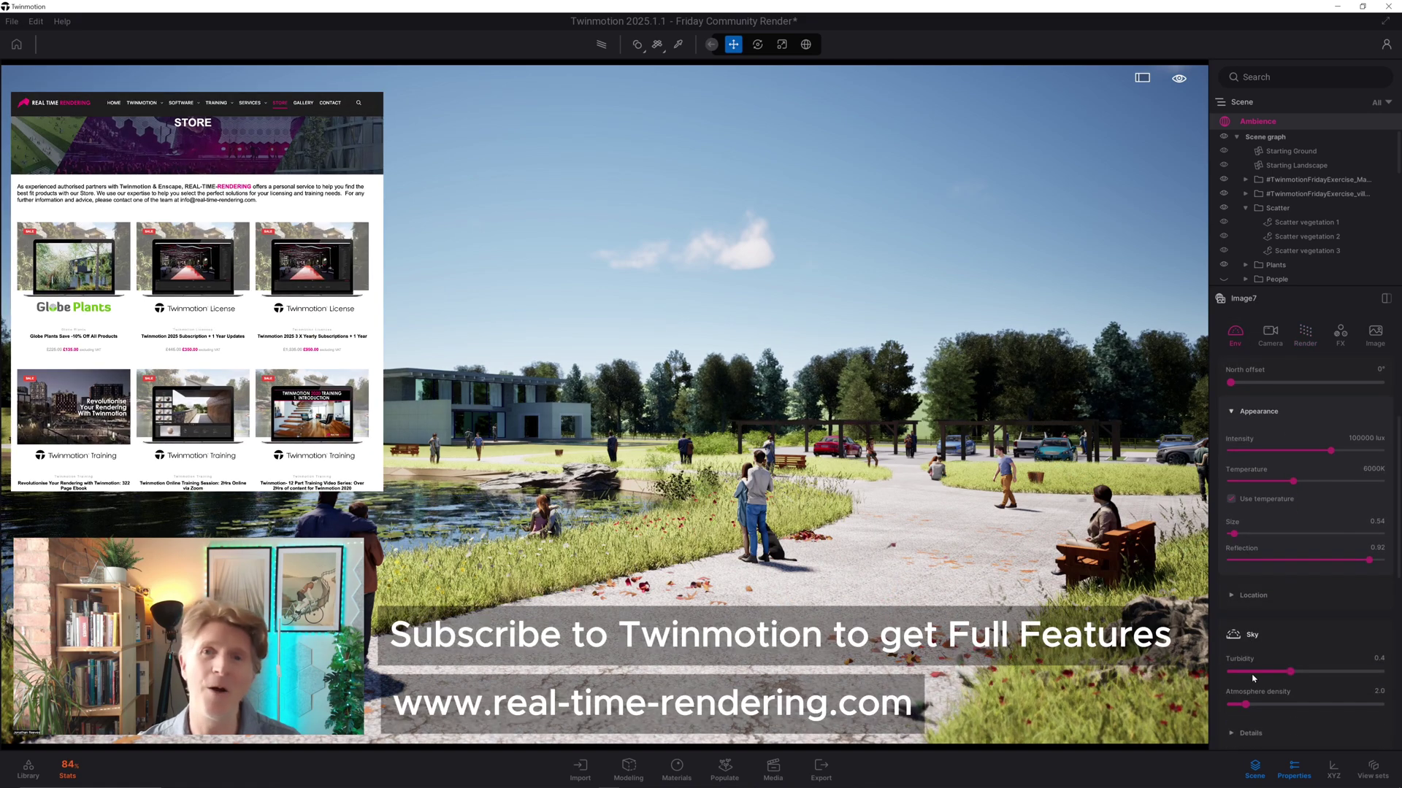
scroll(1332, 679, down, 1)
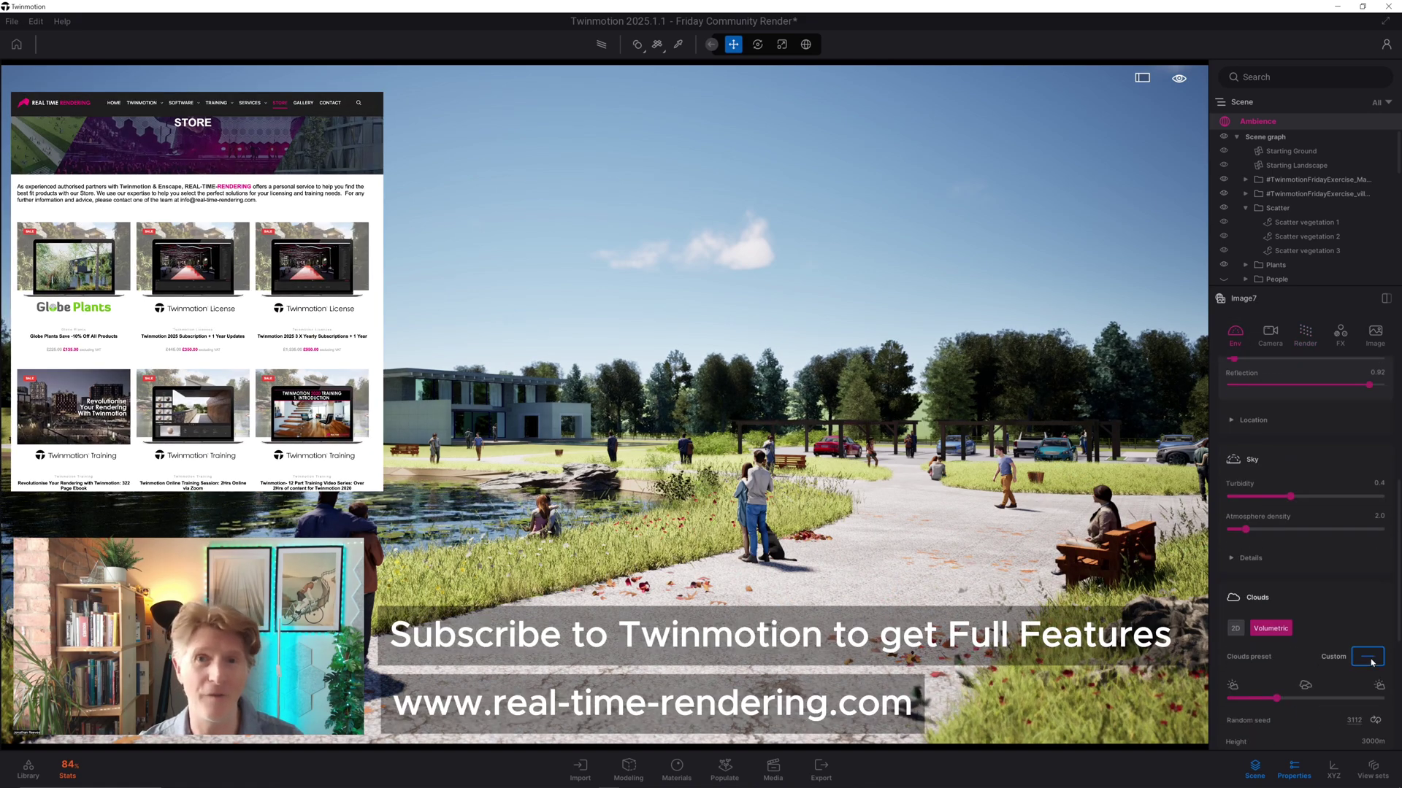
click(1367, 656)
click(1130, 514)
mouse_move(1270, 697)
mouse_down()
mouse_move(1335, 698)
mouse_move(1294, 698)
mouse_up()
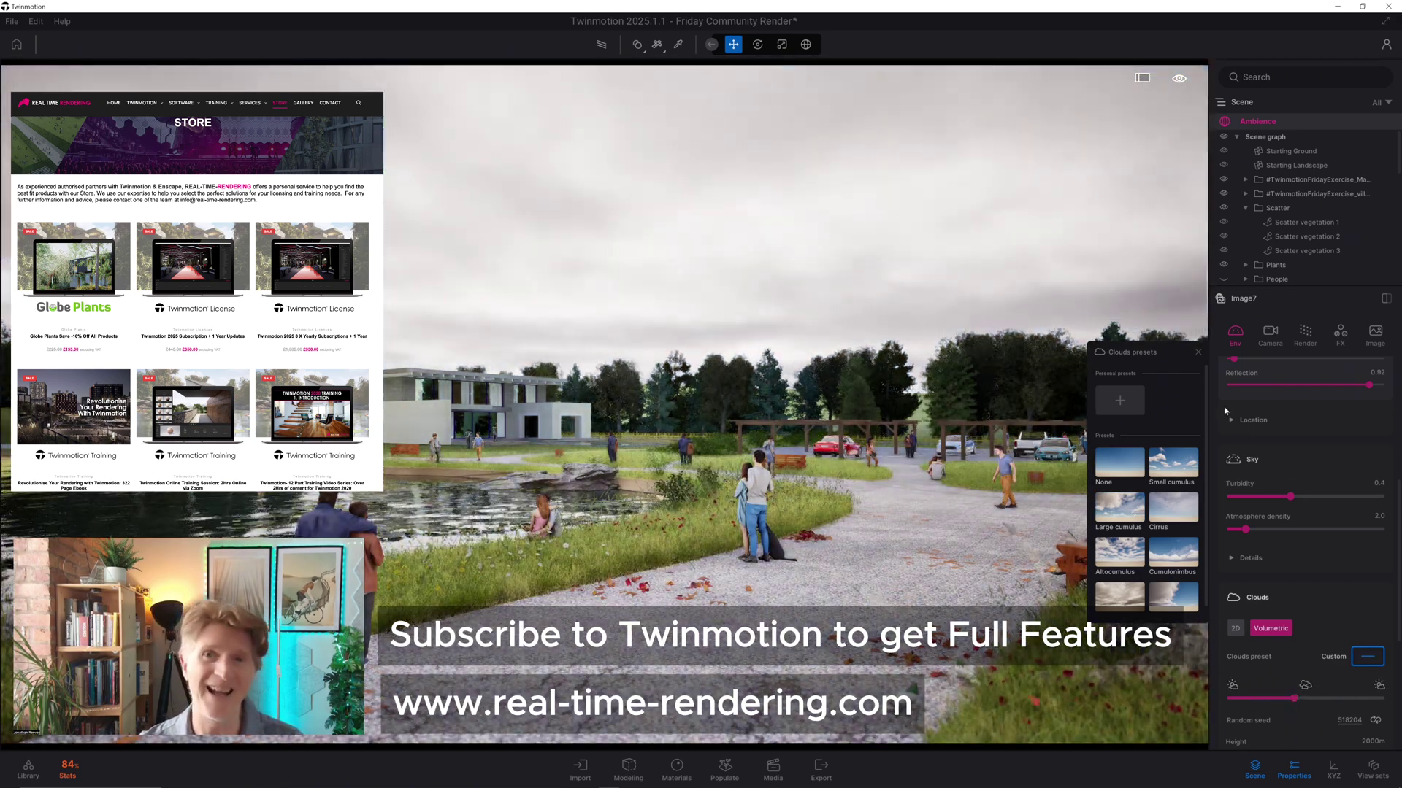
Close the clouds presets and randomize the volumetric clouds' seed twice
click(1198, 353)
scroll(1299, 642, down, 1)
click(1376, 669)
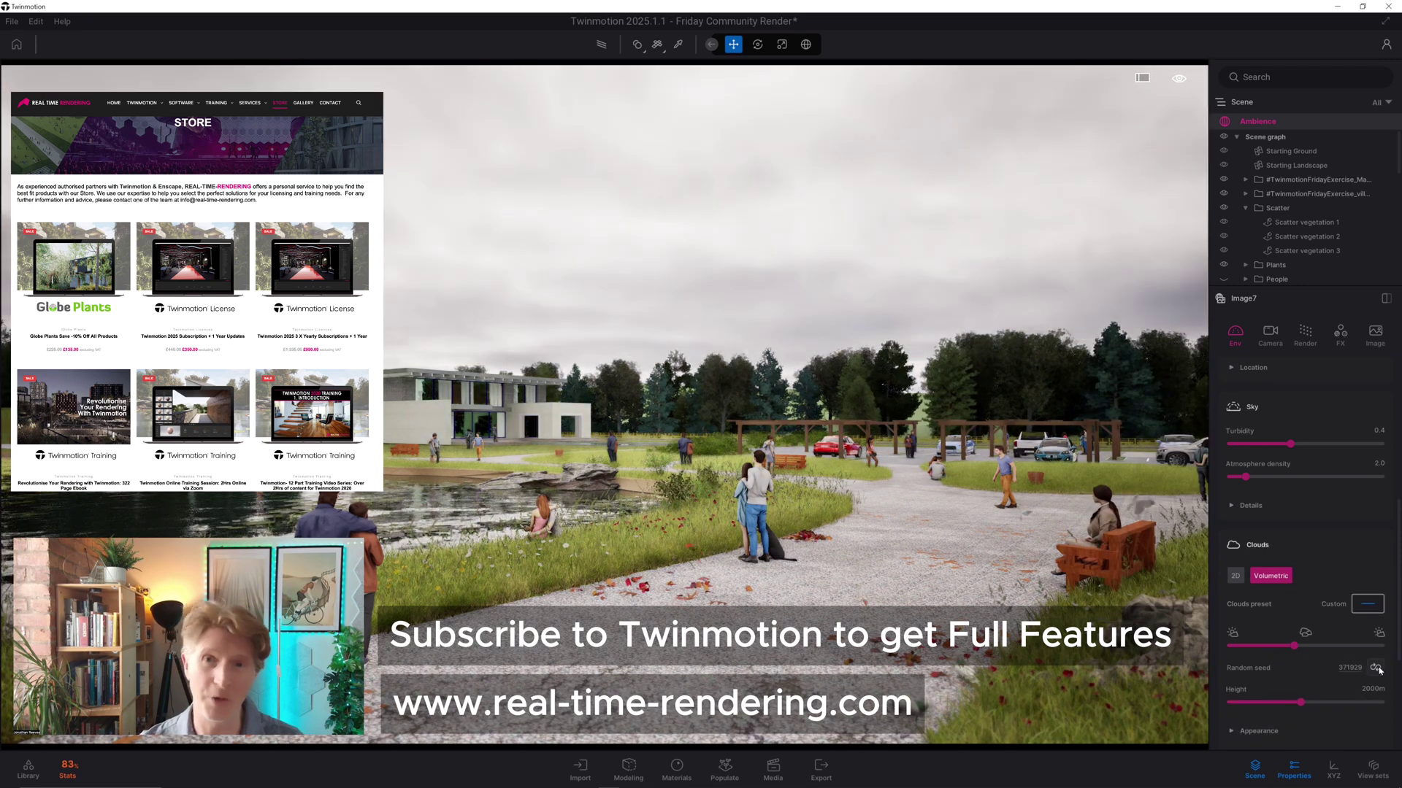
click(1377, 669)
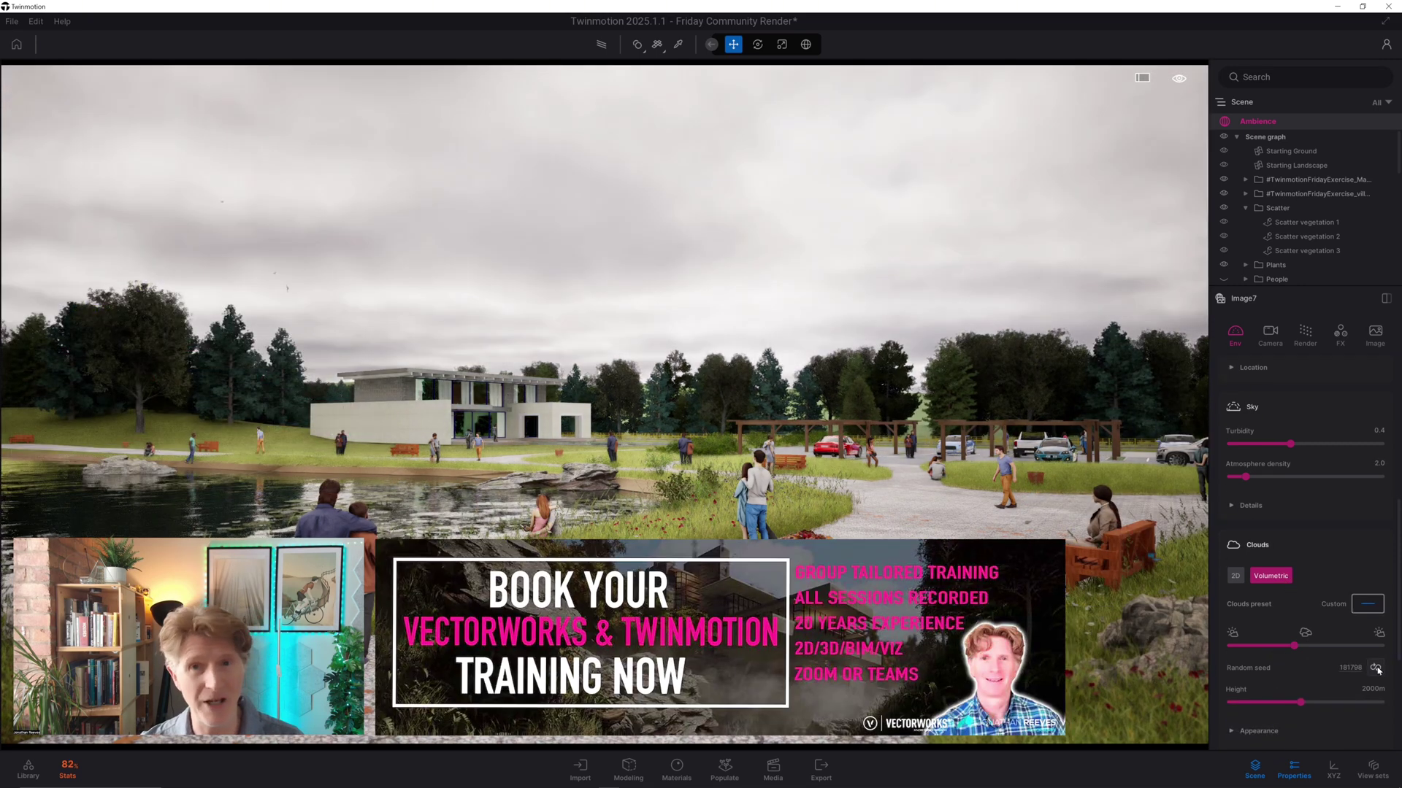
Try the Nimbostratus clouds preset, replace it with Small cumulus and close the presets
click(1367, 605)
click(1169, 604)
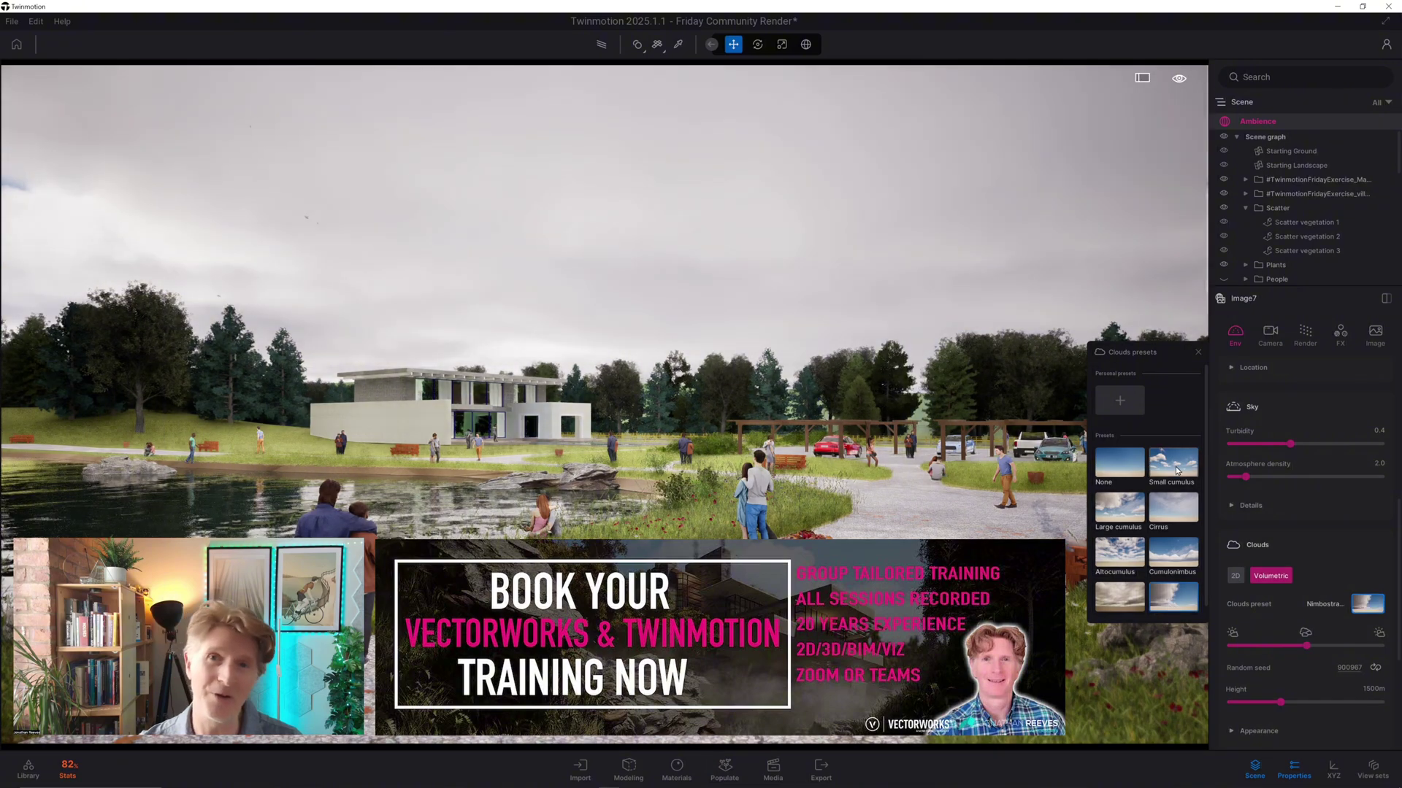
click(1173, 464)
click(1198, 354)
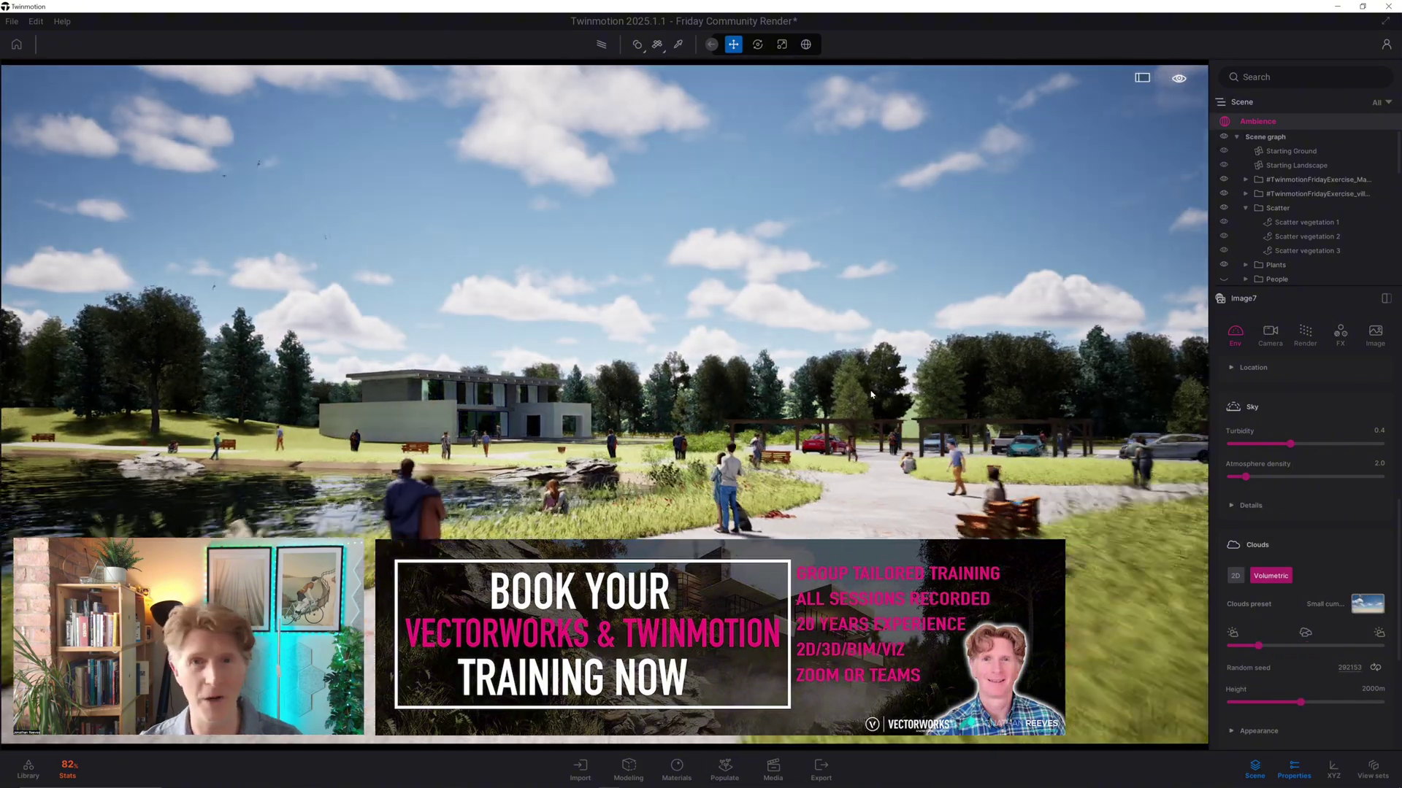
Fly across the park lawn and path to the lake's edge to examine the water beneath the new sky
key(w)
key(d)
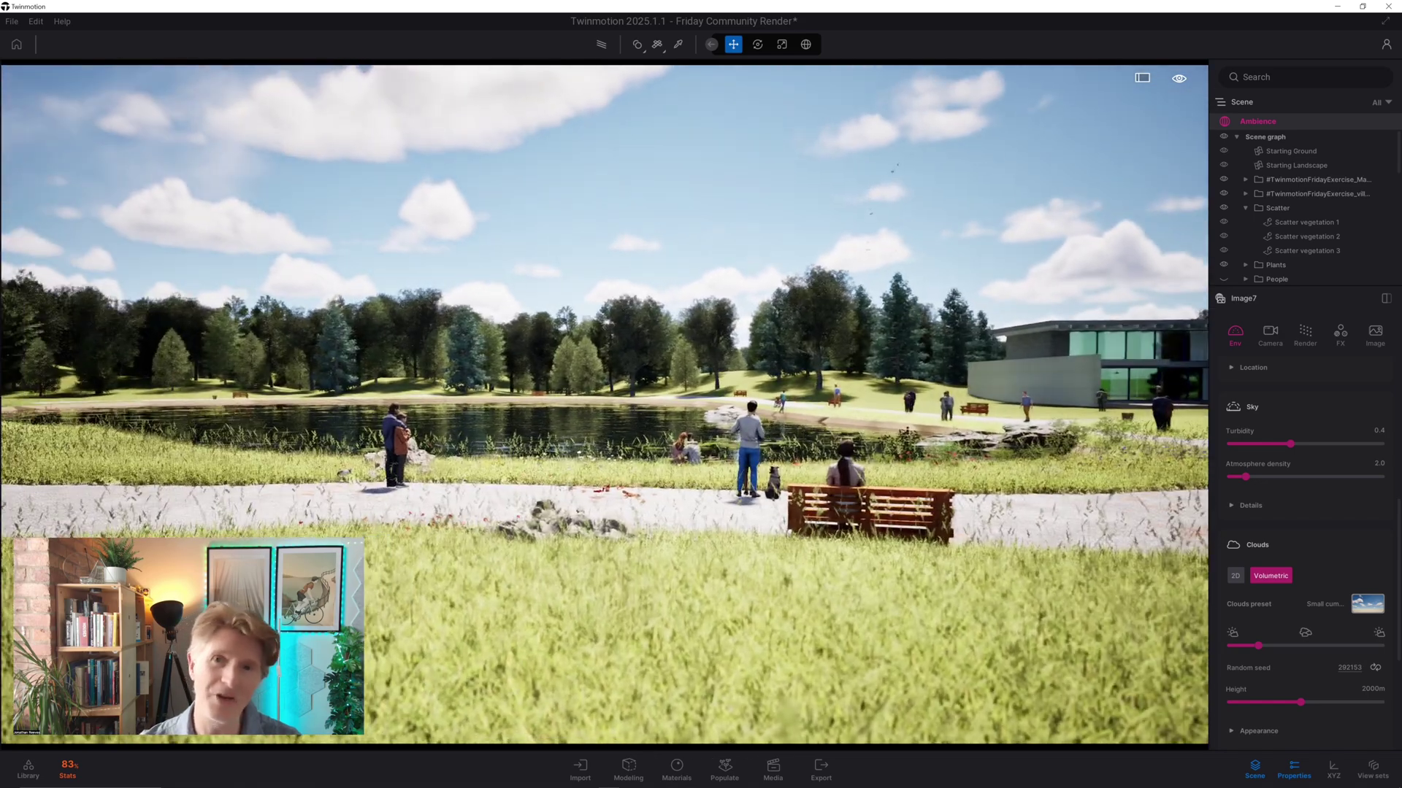
key(a)
right_drag(784, 586, 828, 551)
key(w)
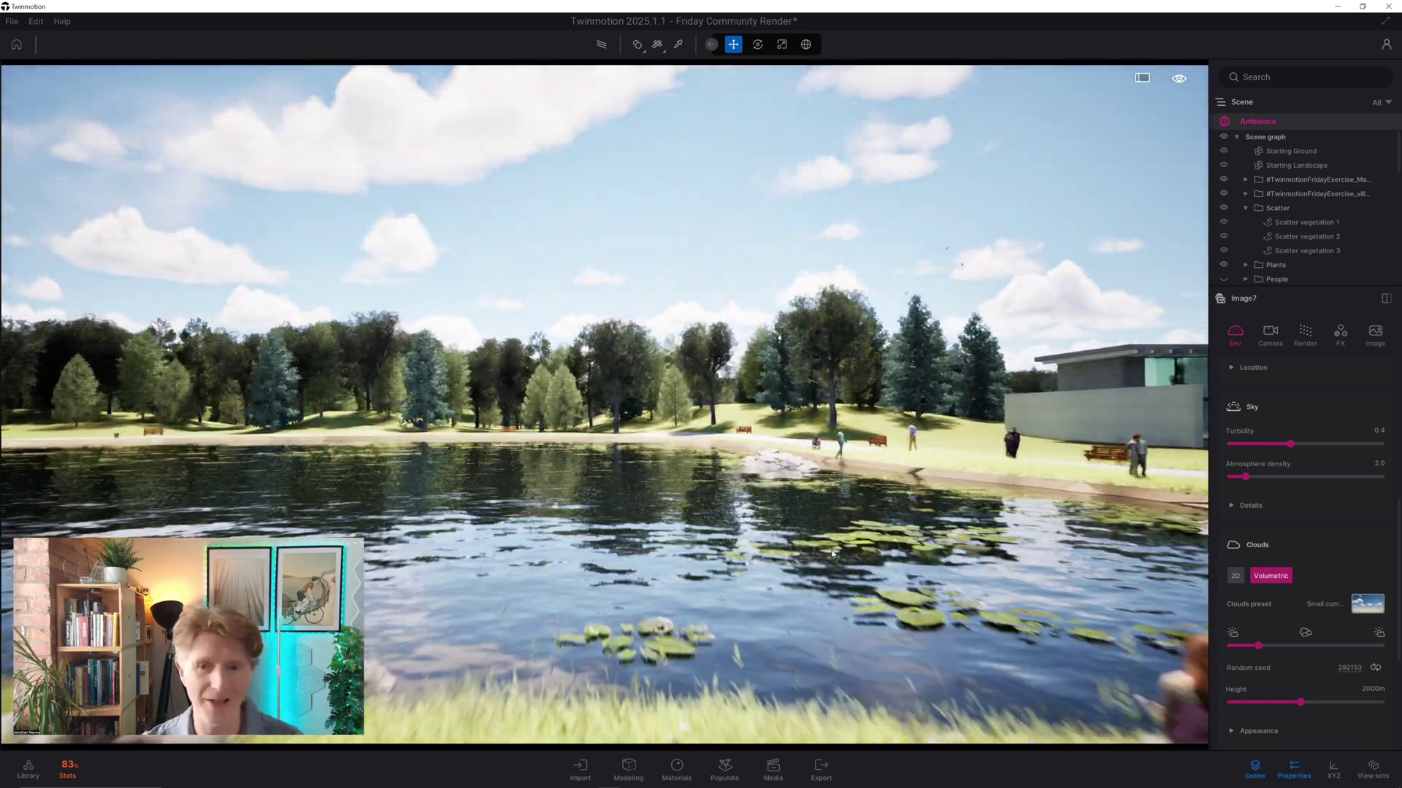